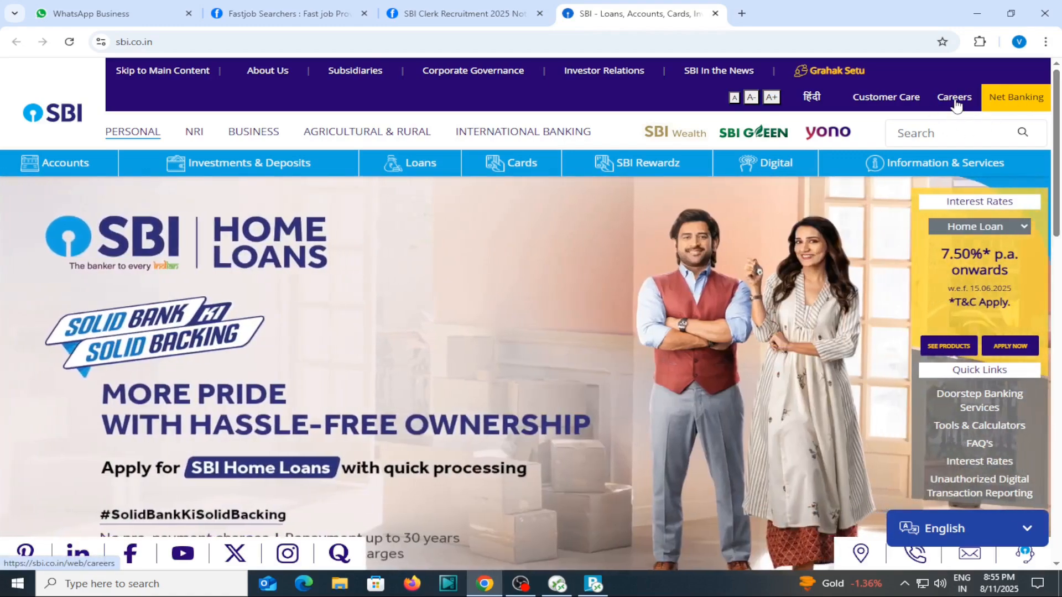
Open the current openings page in the careers section of the SBI website.
left_click(954, 99)
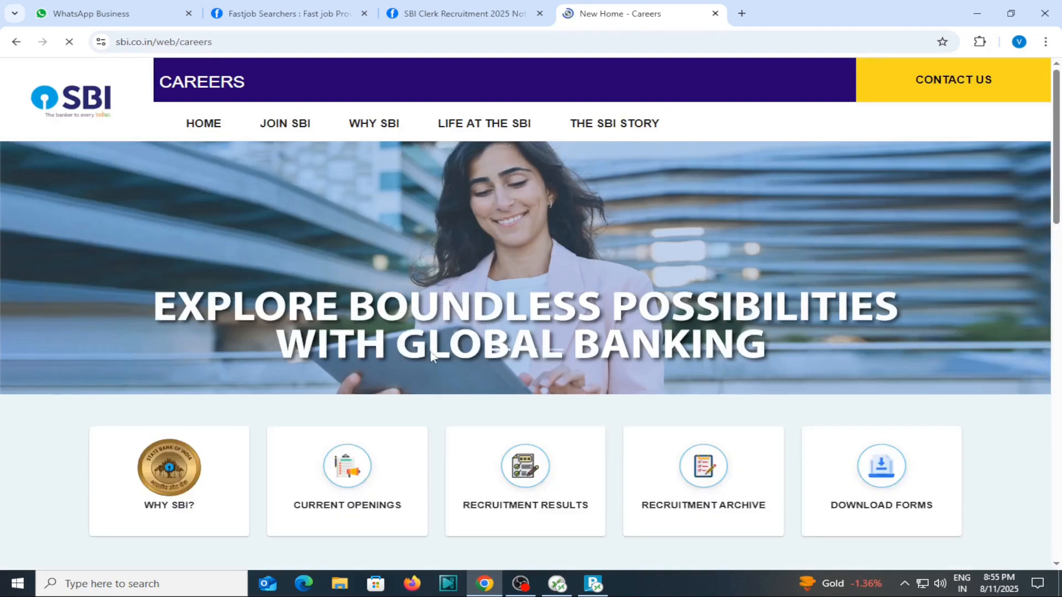
scroll(486, 276, "down", 5)
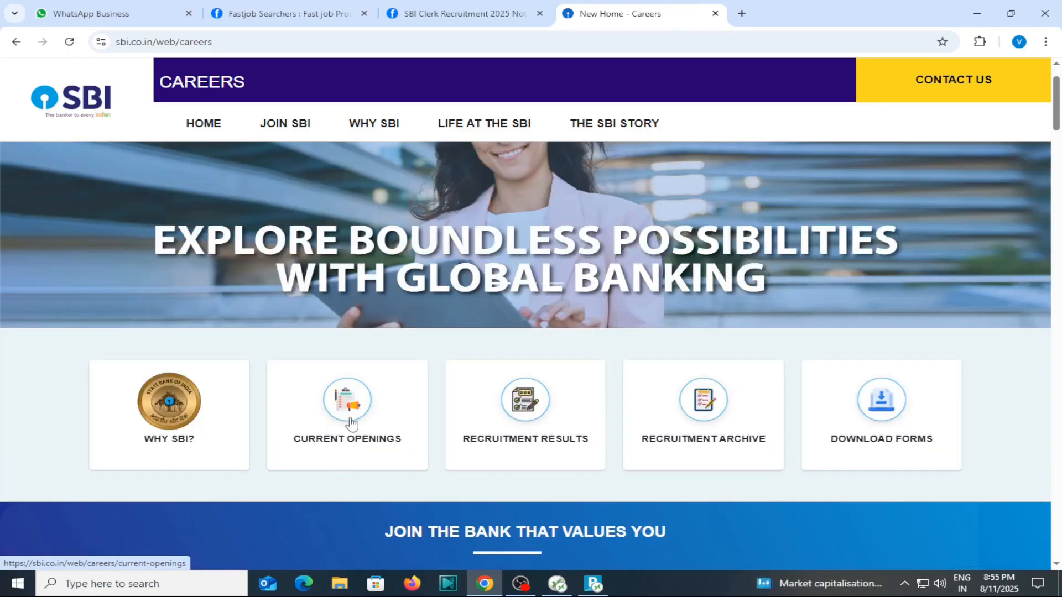
left_click(351, 412)
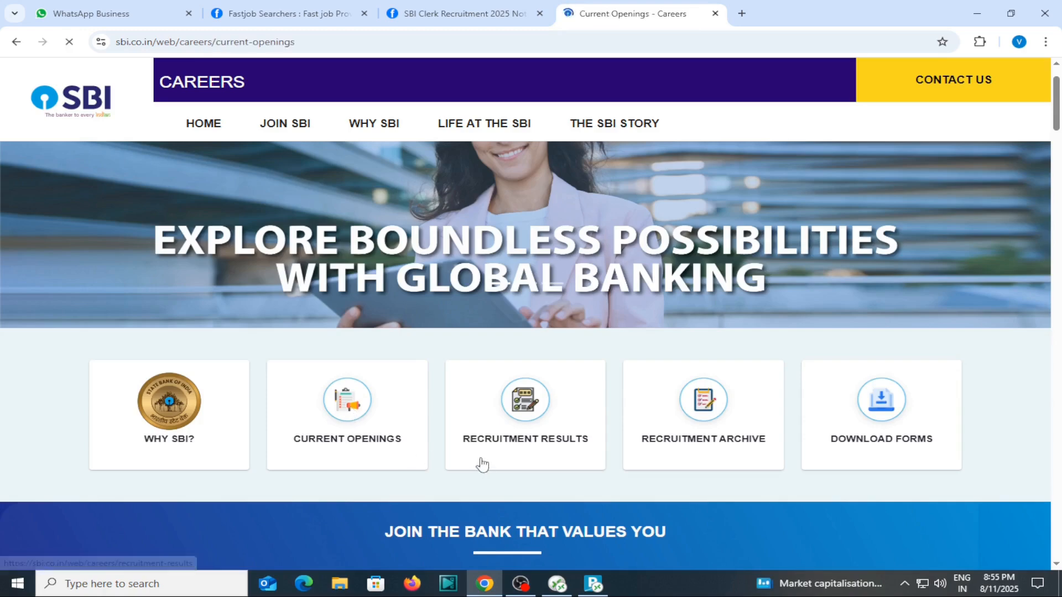
Expand the Recruitment of Junior Associates (Customer Support & Sales) listing and open its English advertisement.
scroll(701, 351, "down", 4)
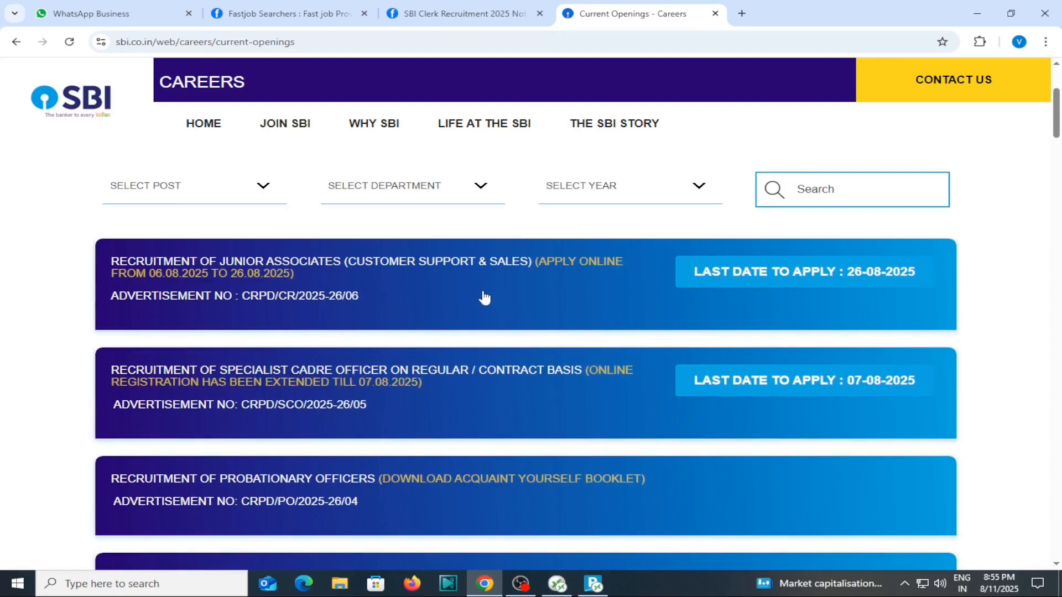
scroll(316, 382, "down", 1)
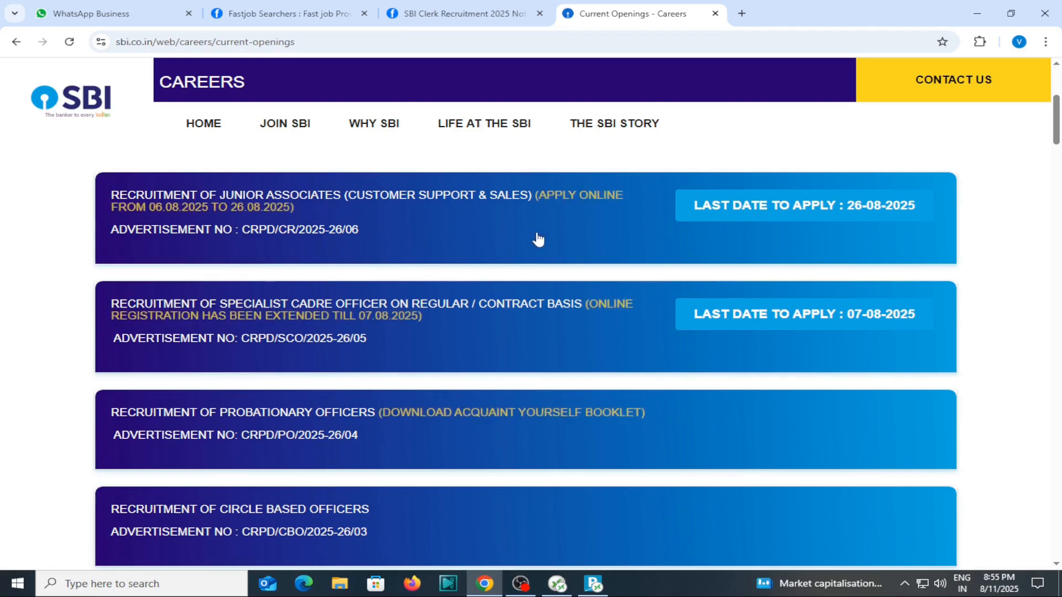
scroll(538, 238, "up", 1)
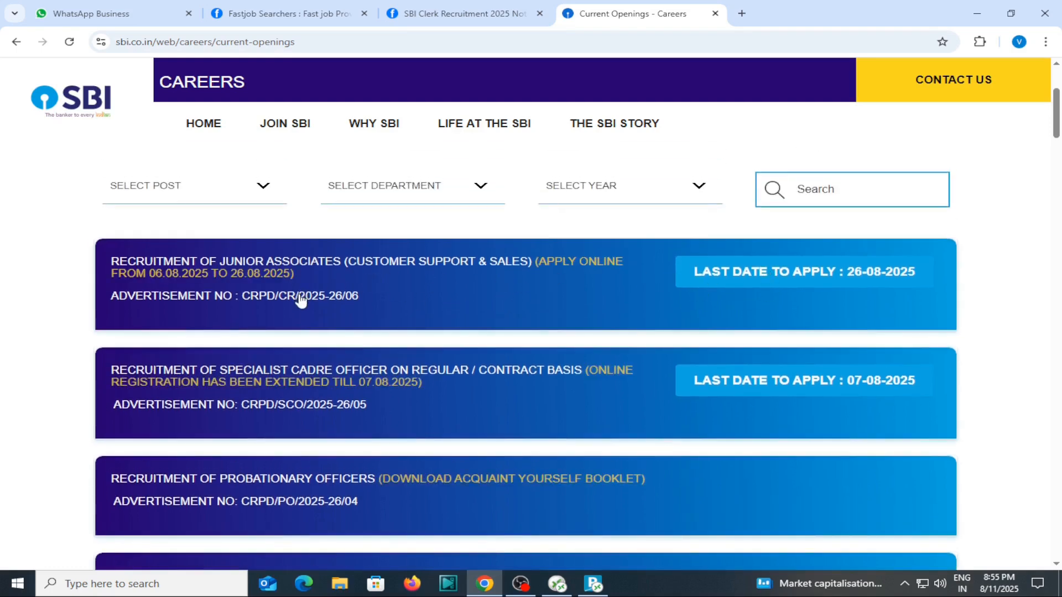
left_click(597, 328)
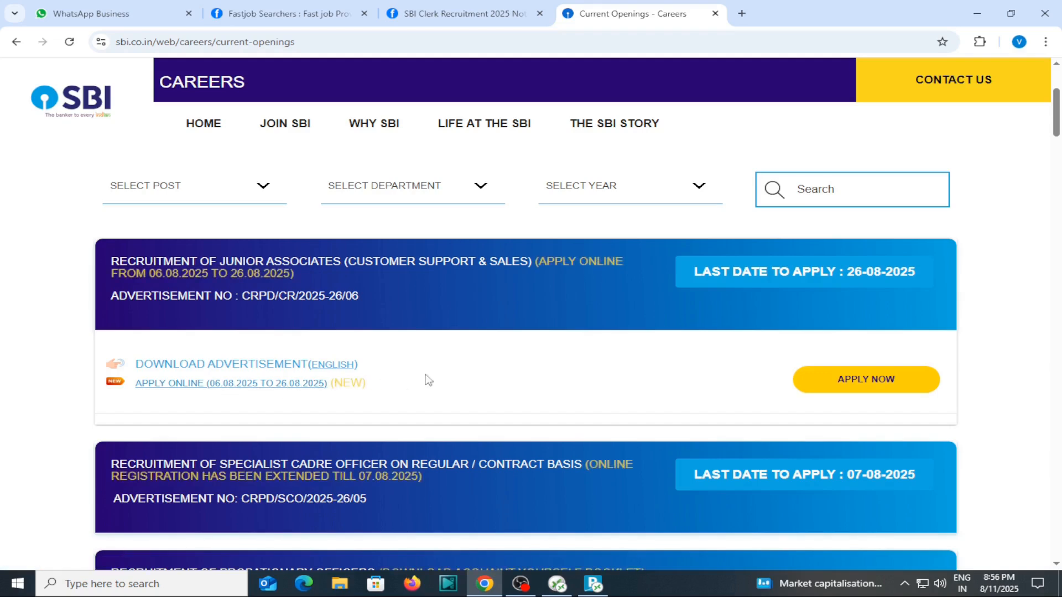
left_click(329, 368)
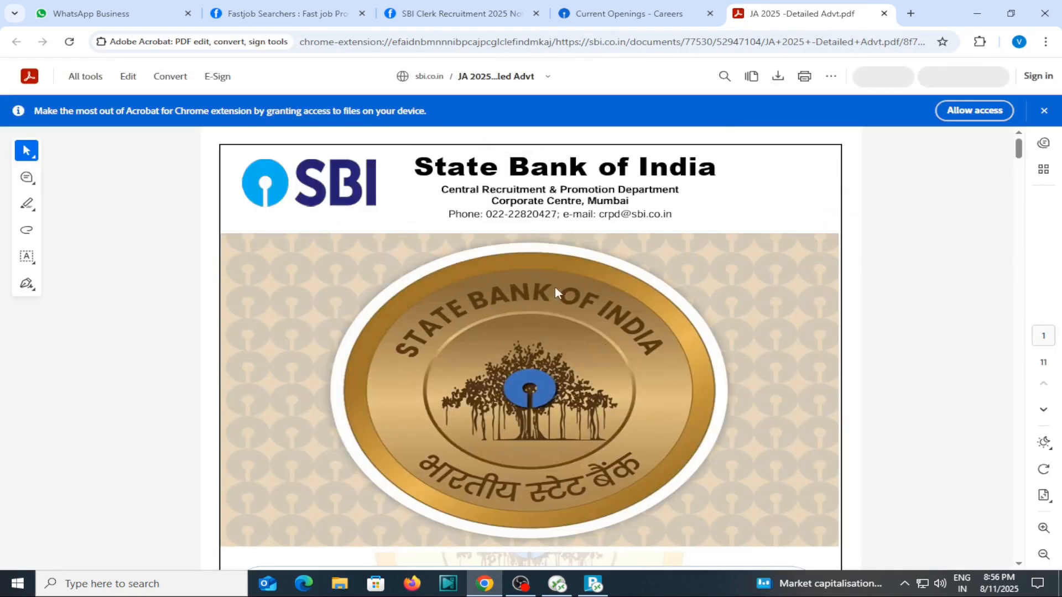
Read the Junior Associates notice's introduction and look through the whole vacancy table on page 2 of the advertisement.
scroll(555, 286, "down", 10)
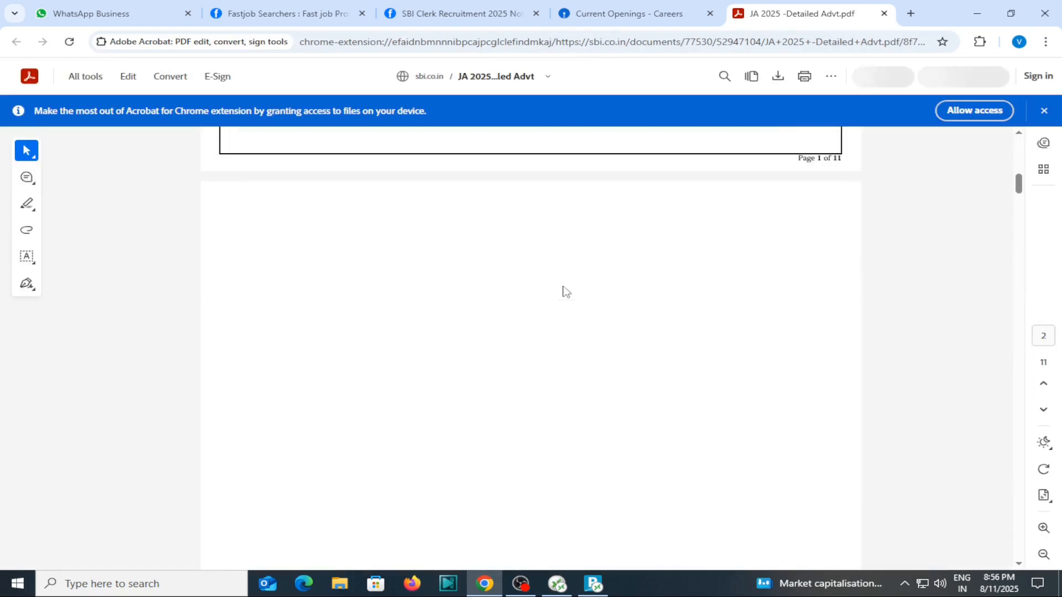
scroll(518, 205, "down", 2)
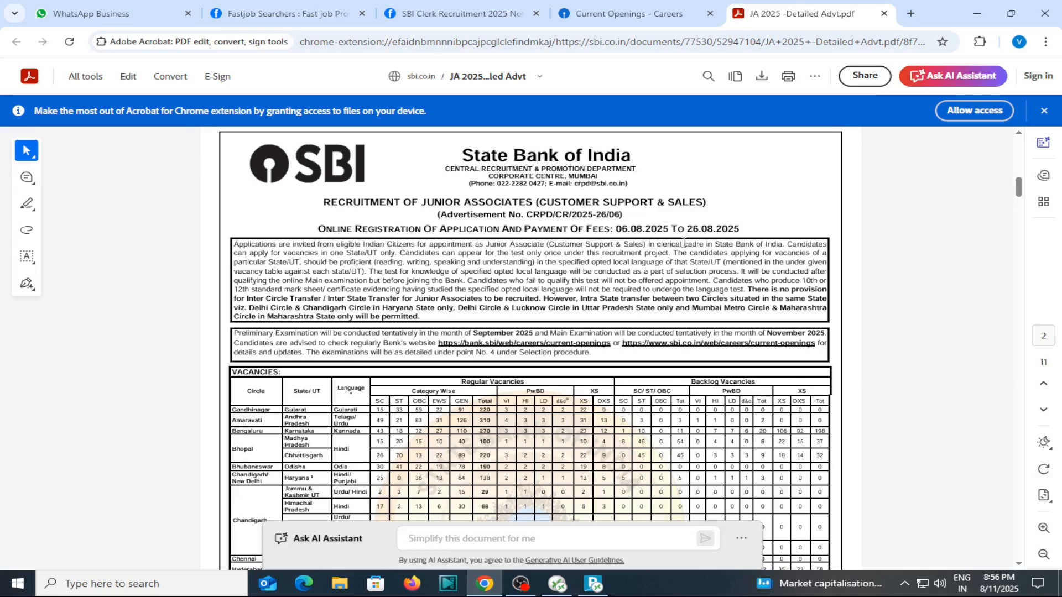
scroll(710, 232, "down", 3)
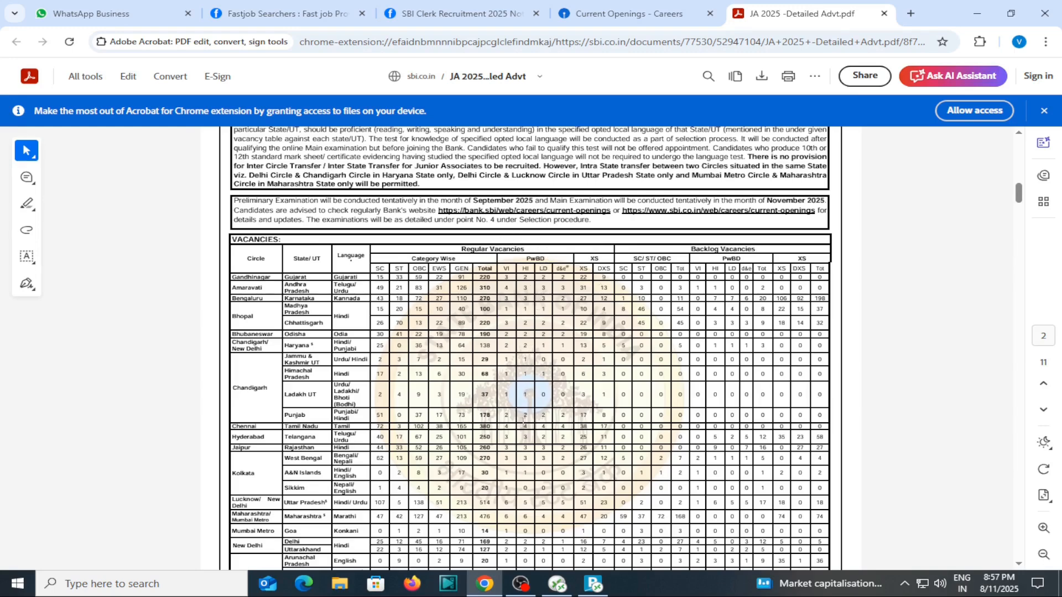
scroll(524, 421, "down", 5)
scroll(522, 394, "up", 6)
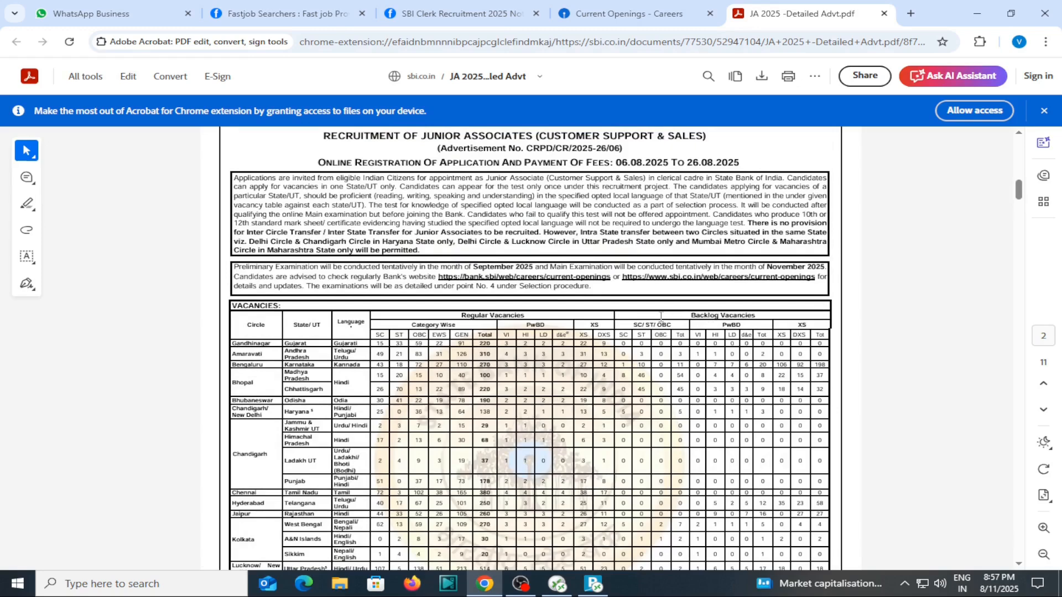
scroll(654, 326, "down", 10)
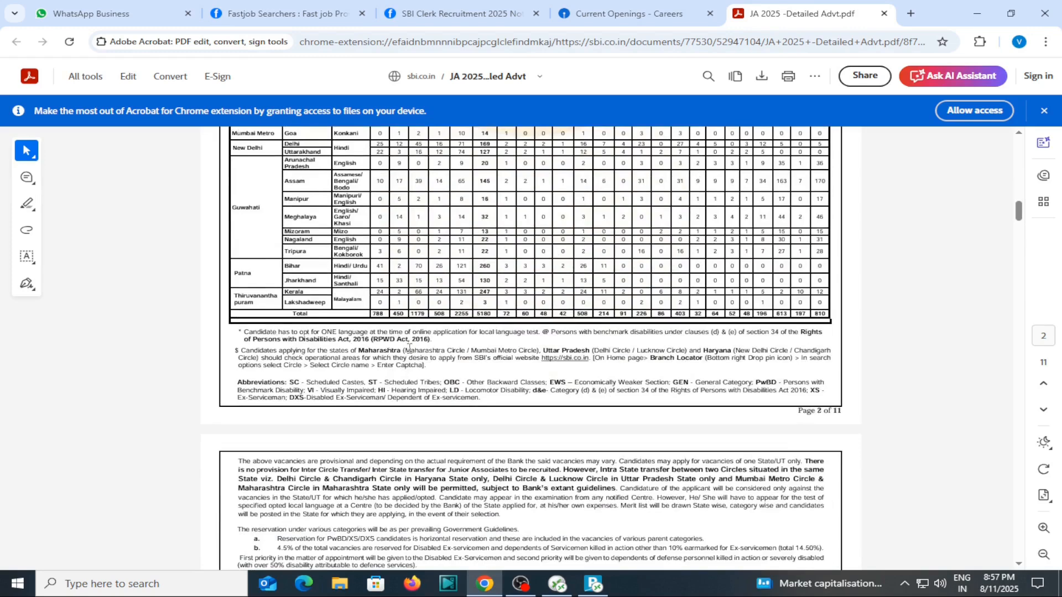
scroll(455, 349, "up", 3)
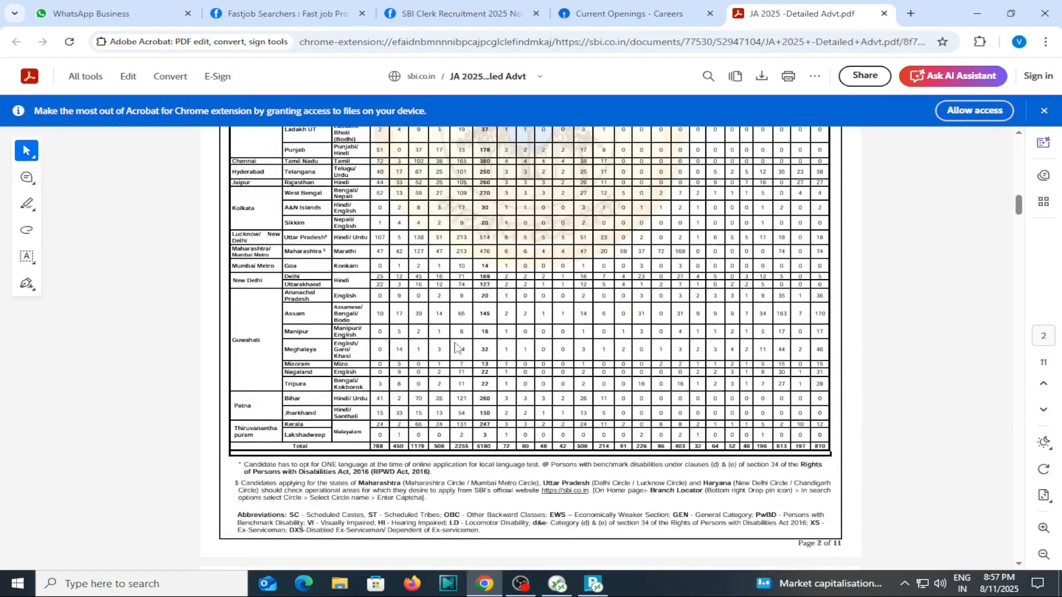
scroll(455, 349, "down", 3)
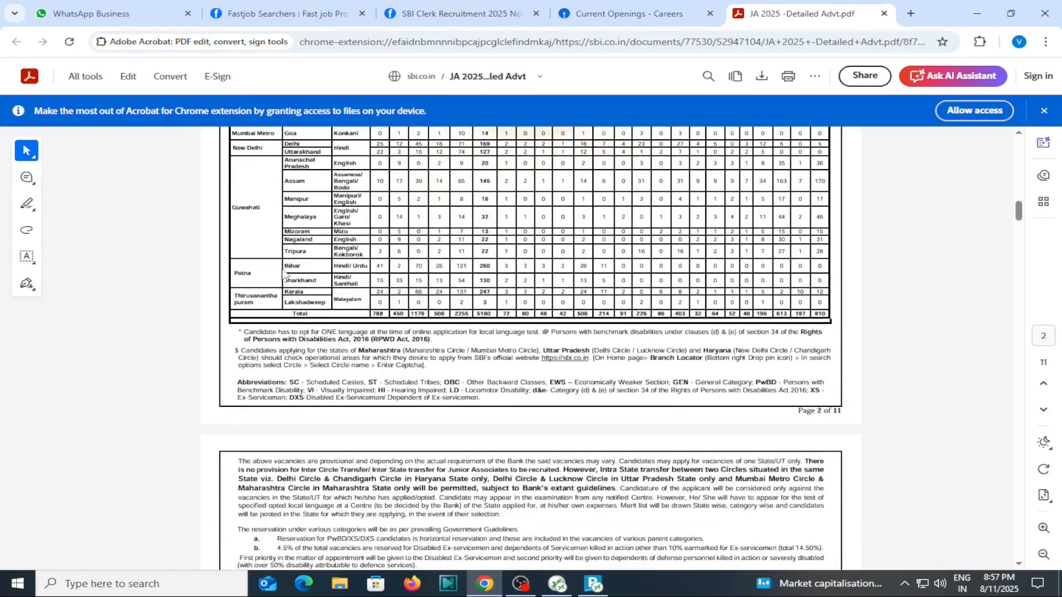
scroll(283, 271, "up", 6)
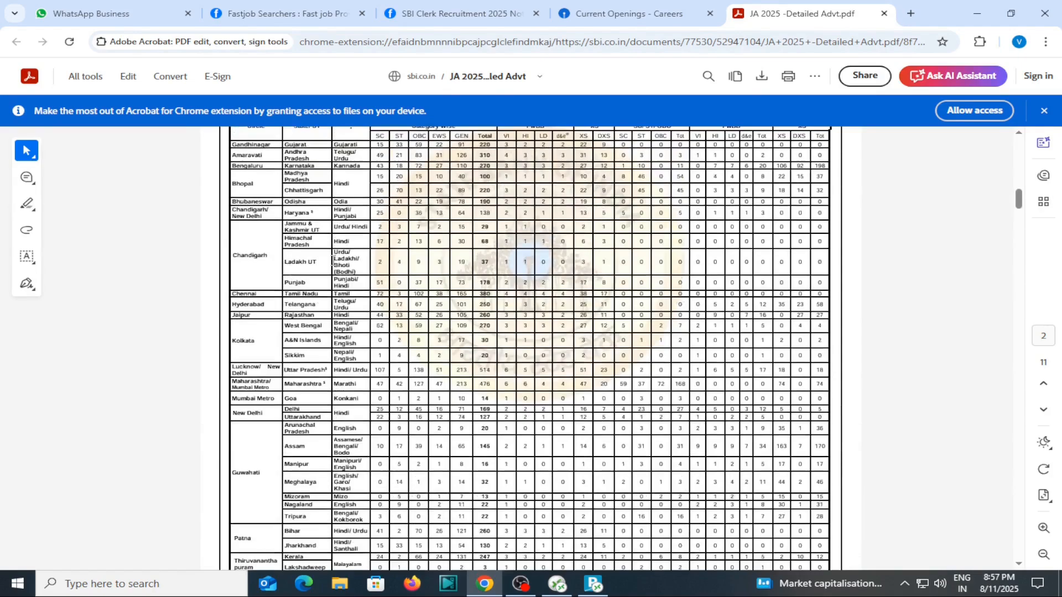
scroll(349, 257, "up", 4)
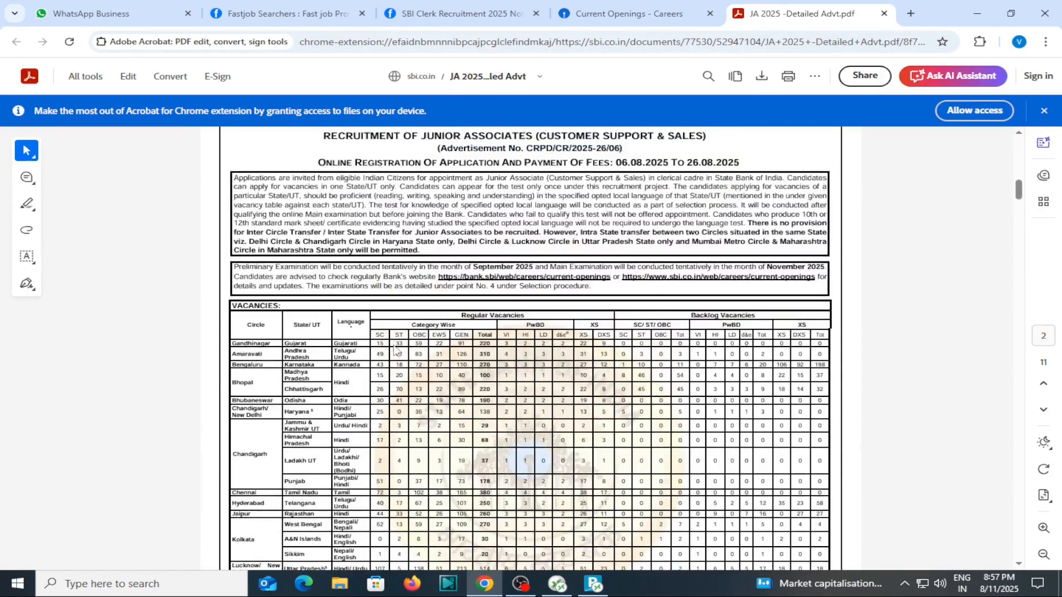
Examine the vacancy table's rows by circle, state/UT and required local language, down to the total row.
scroll(360, 304, "down", 3)
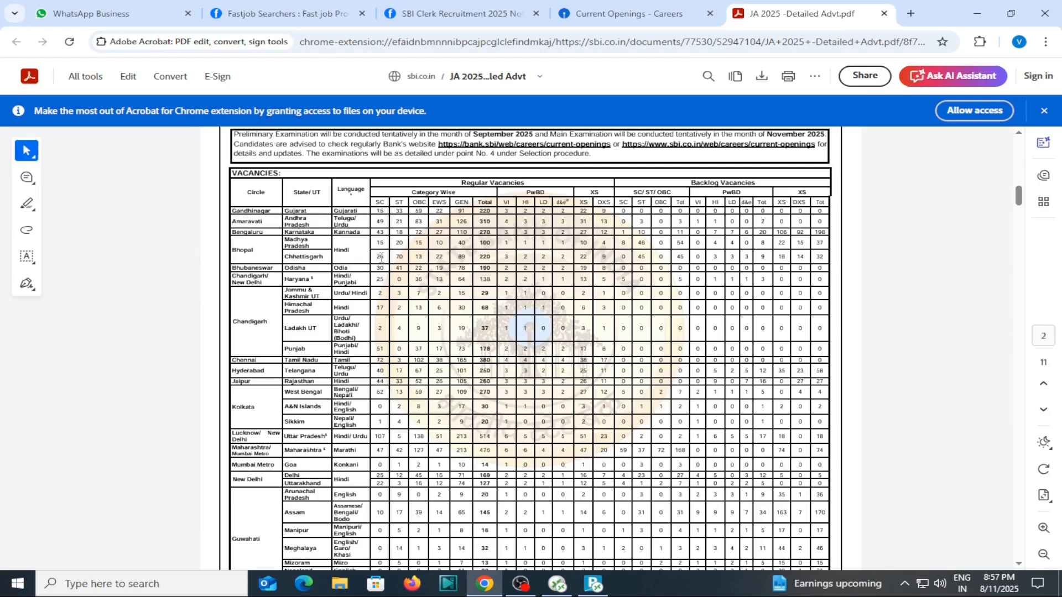
scroll(400, 269, "up", 1)
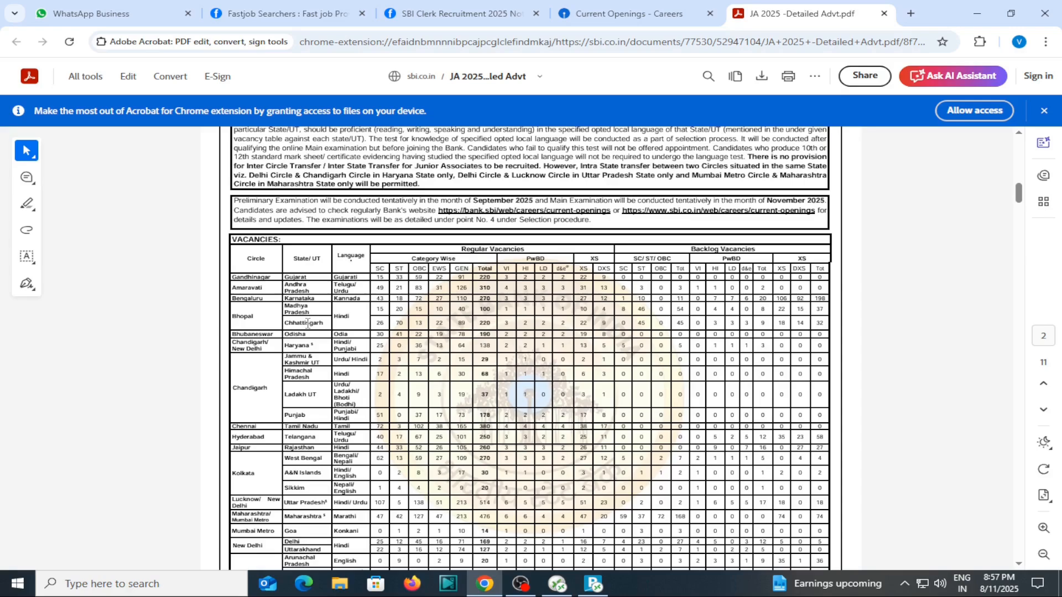
scroll(308, 323, "down", 3)
scroll(307, 324, "up", 1)
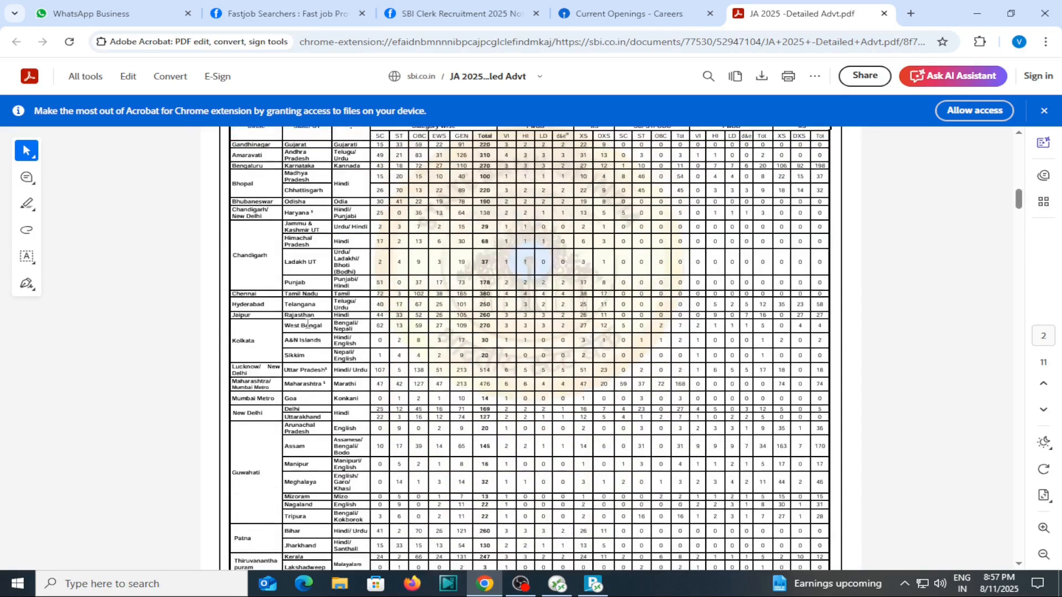
scroll(334, 284, "up", 4)
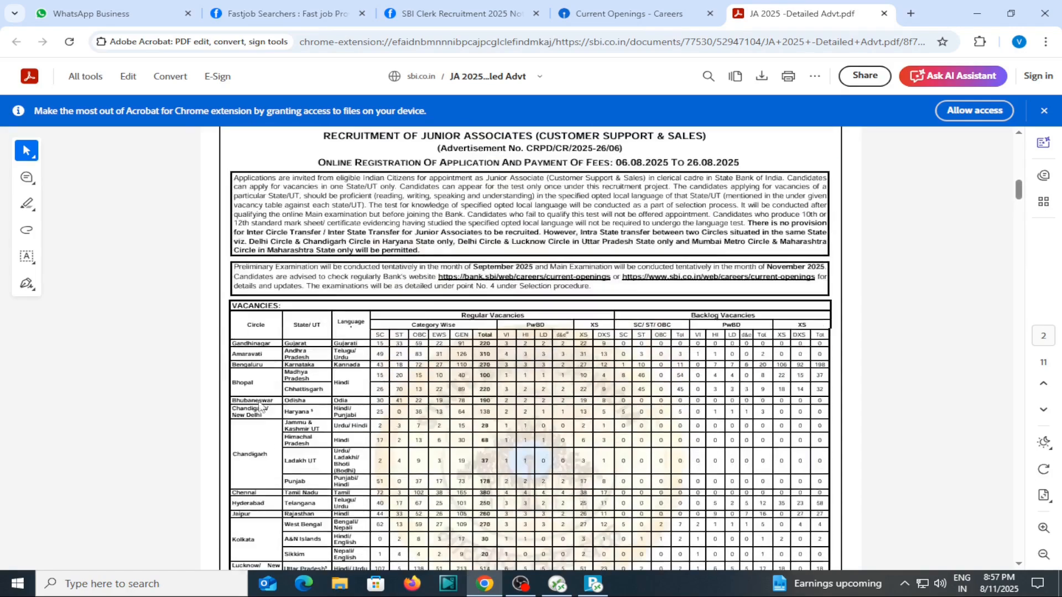
scroll(261, 407, "down", 4)
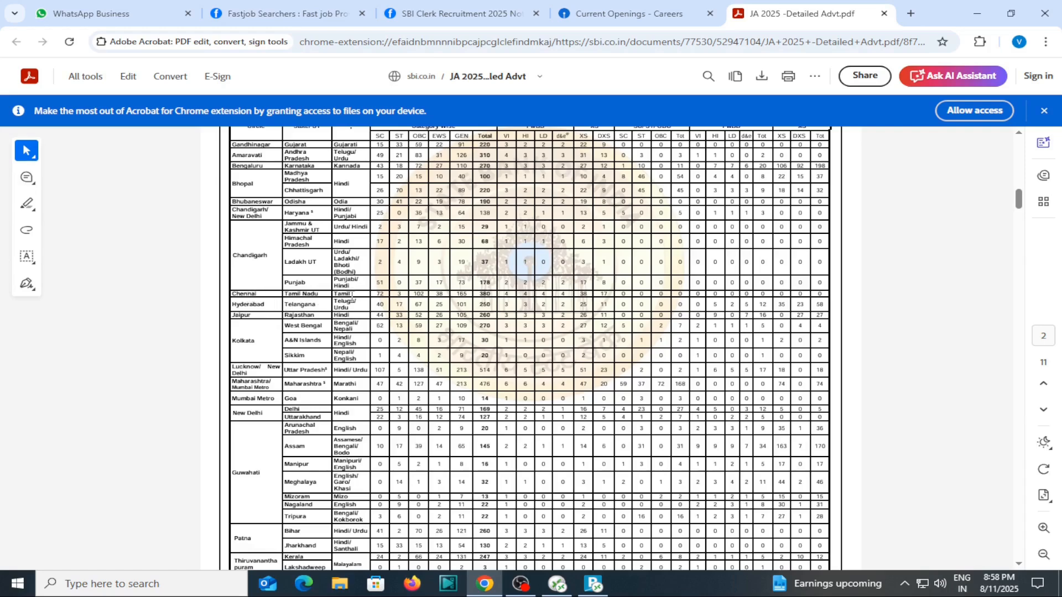
scroll(389, 297, "up", 3)
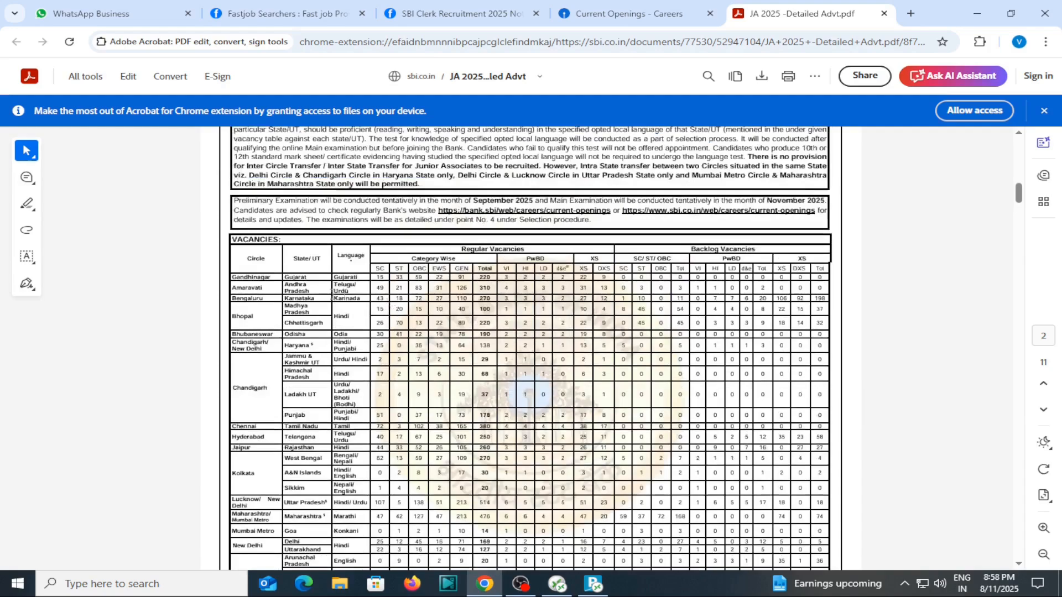
scroll(332, 297, "down", 5)
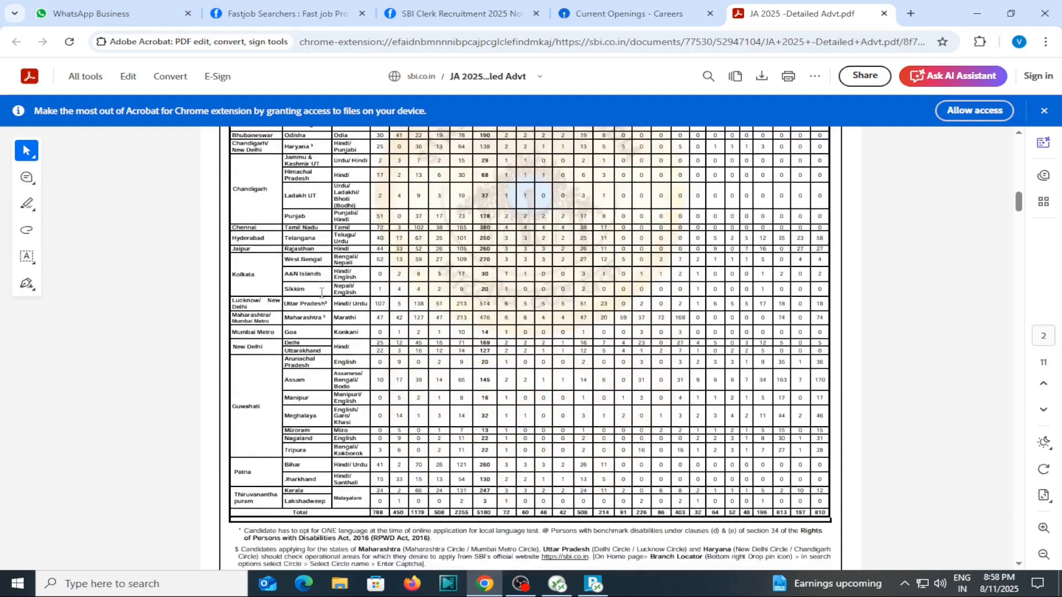
scroll(321, 293, "down", 5)
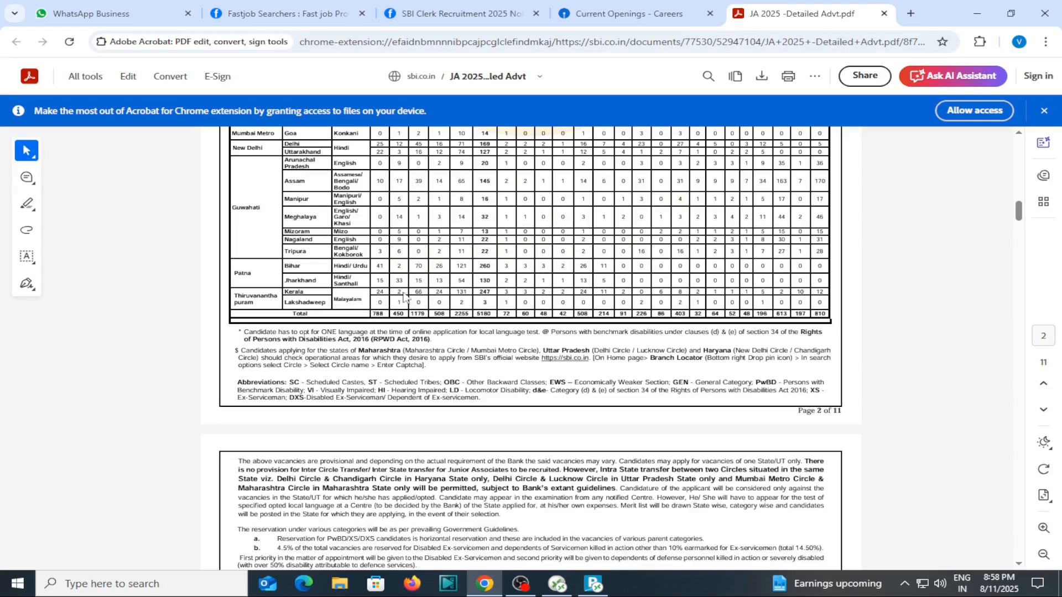
Check the regular vacancy totals against the SC, ST, OBC, EWS and GEN column headings in the vacancy table.
scroll(332, 279, "up", 2)
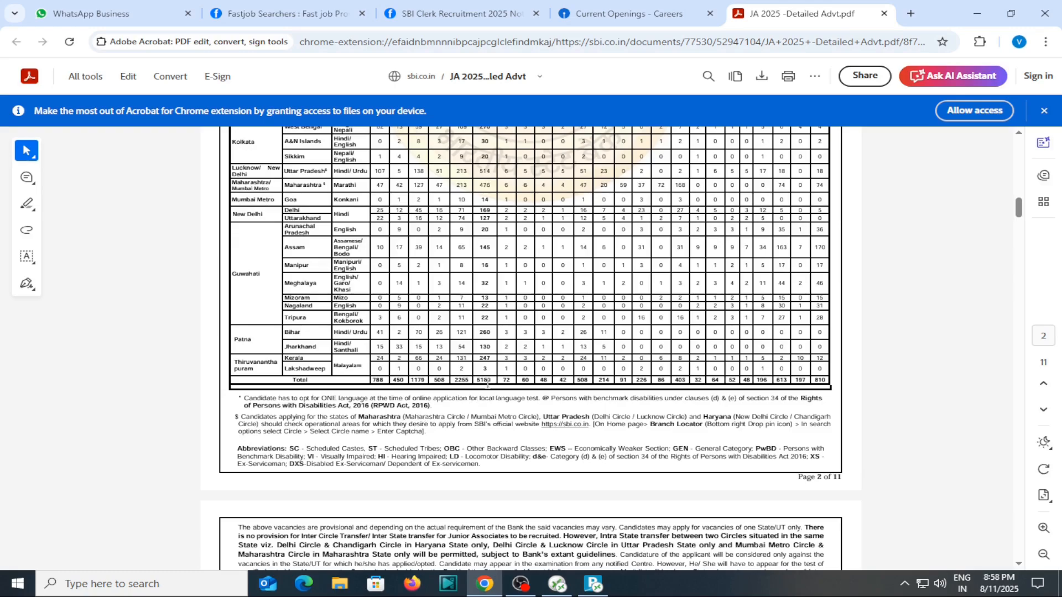
scroll(487, 385, "up", 7)
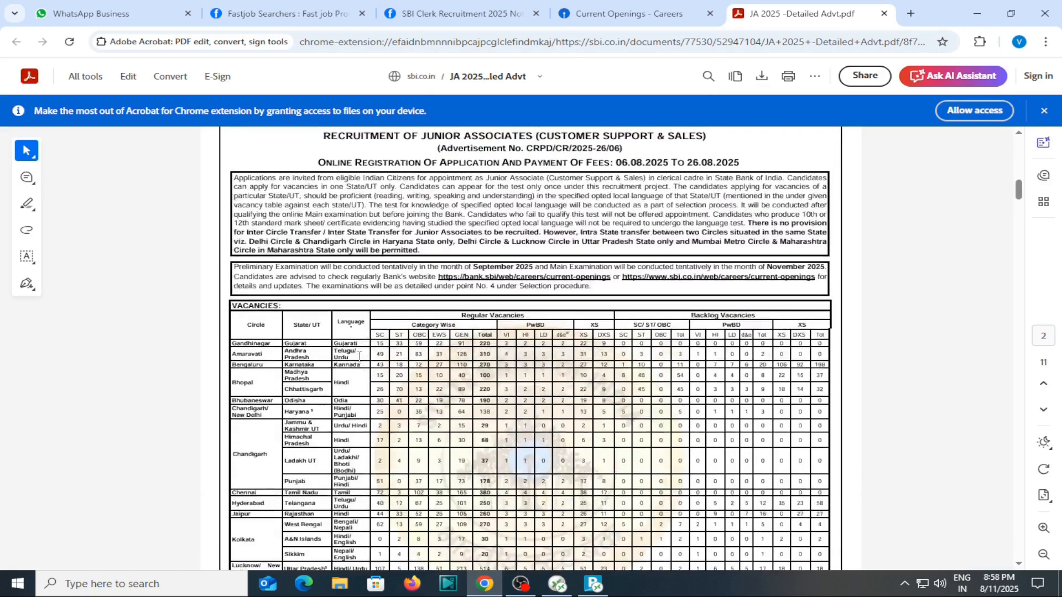
scroll(359, 357, "down", 7)
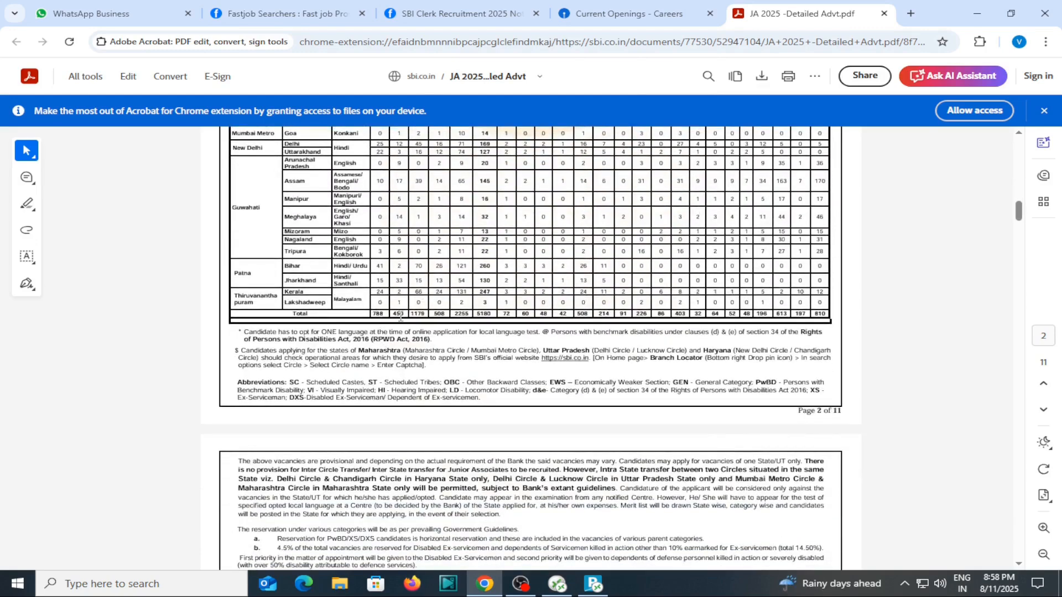
scroll(400, 318, "up", 7)
scroll(402, 324, "down", 6)
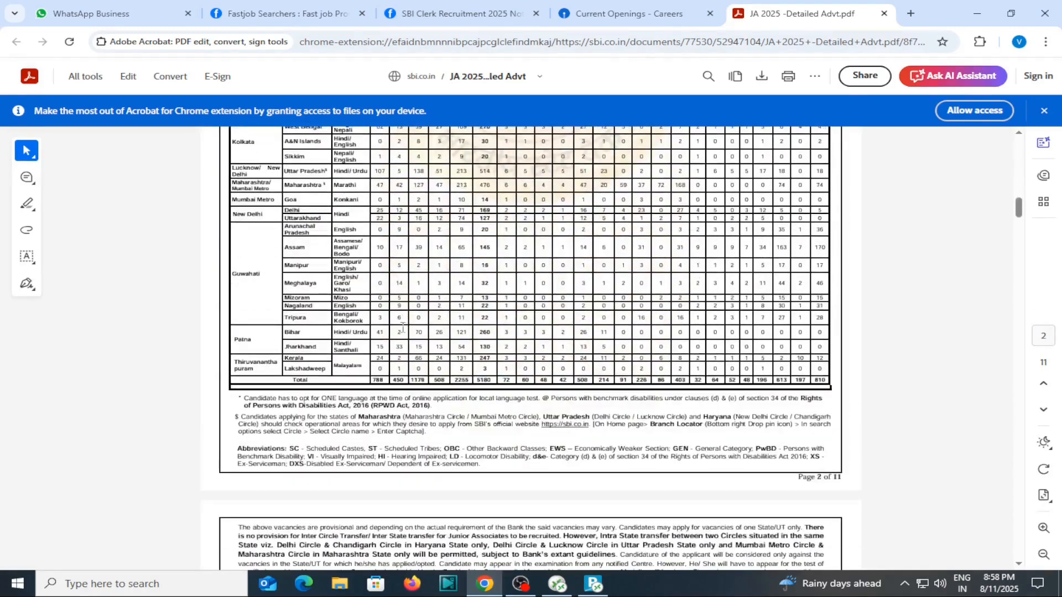
scroll(430, 377, "up", 3)
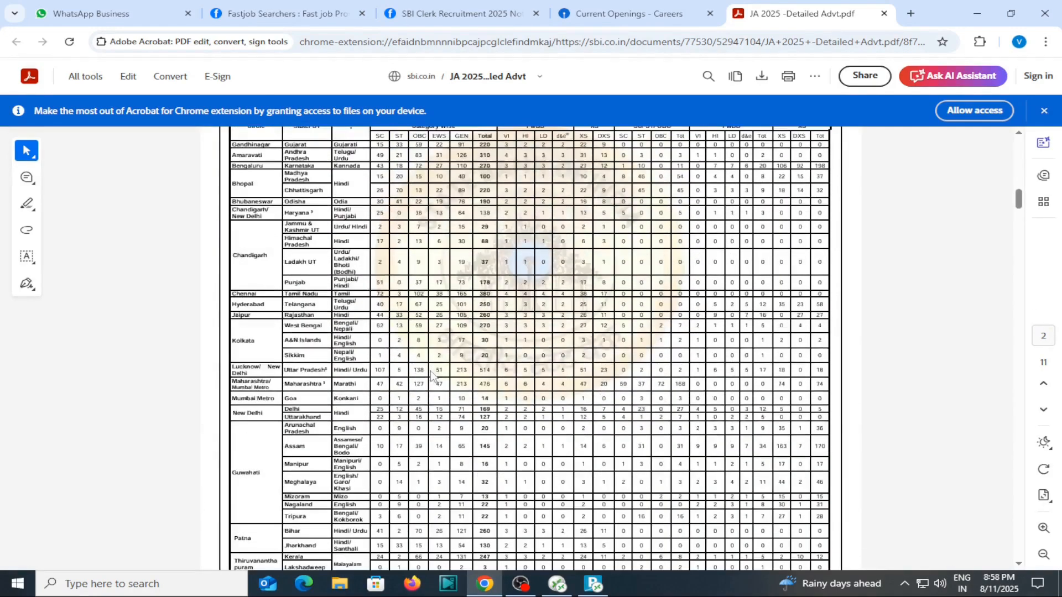
scroll(431, 376, "up", 3)
scroll(423, 357, "down", 7)
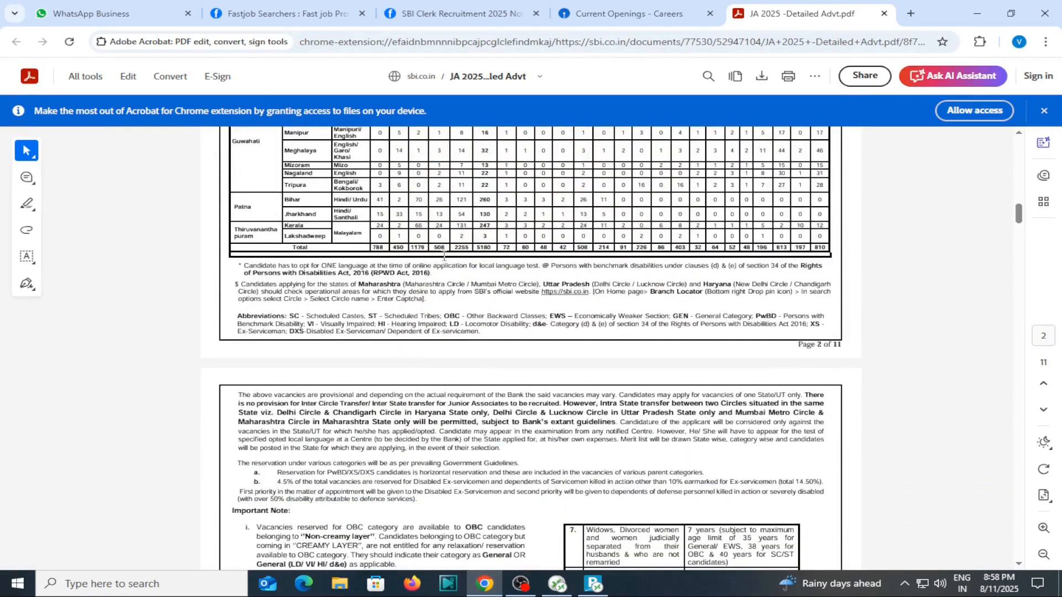
scroll(488, 313, "up", 6)
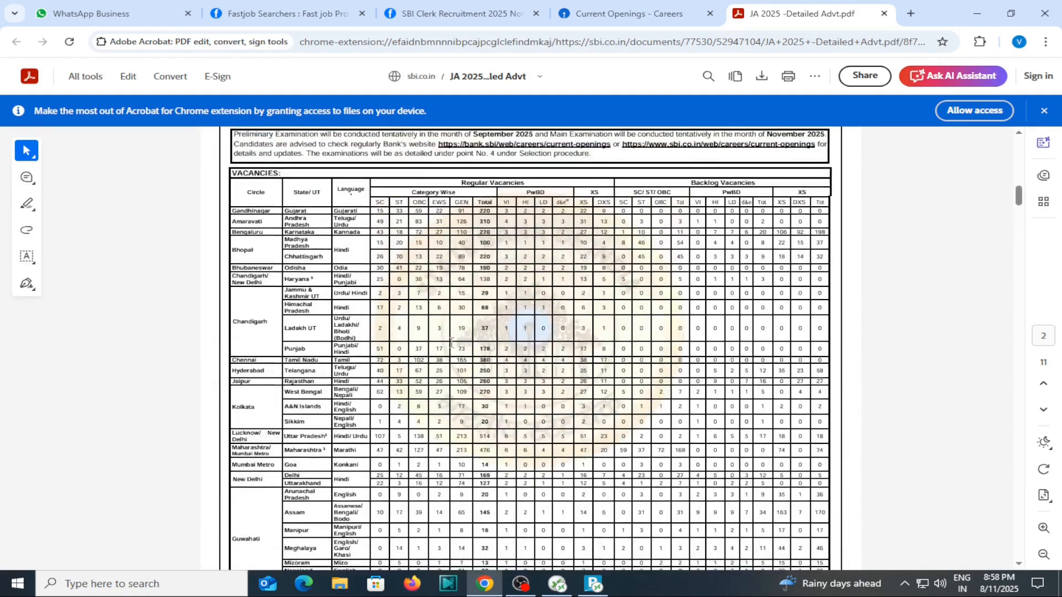
scroll(448, 336, "down", 6)
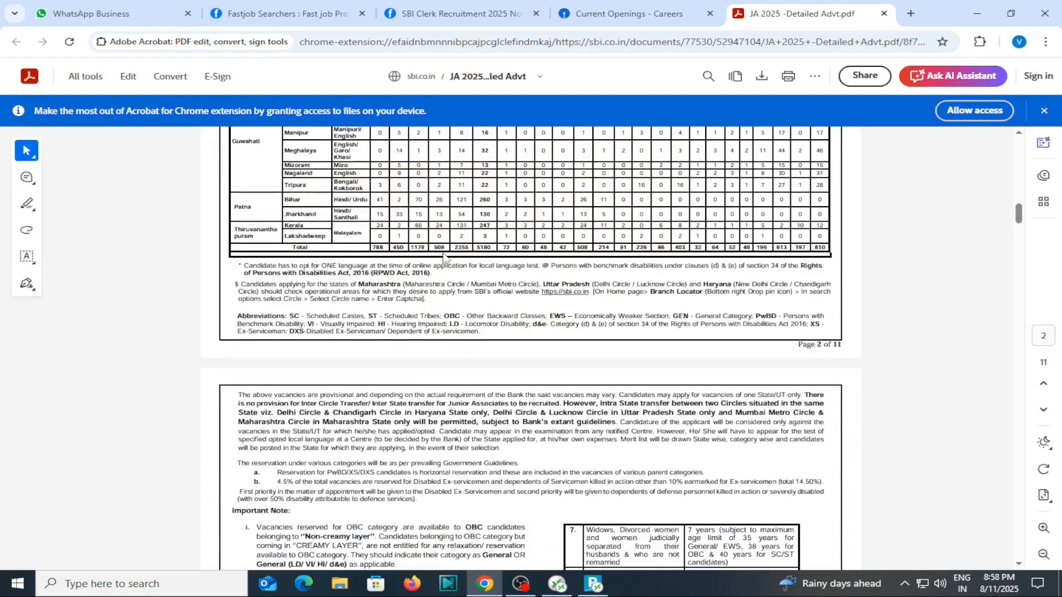
scroll(494, 335, "up", 2)
scroll(495, 336, "up", 5)
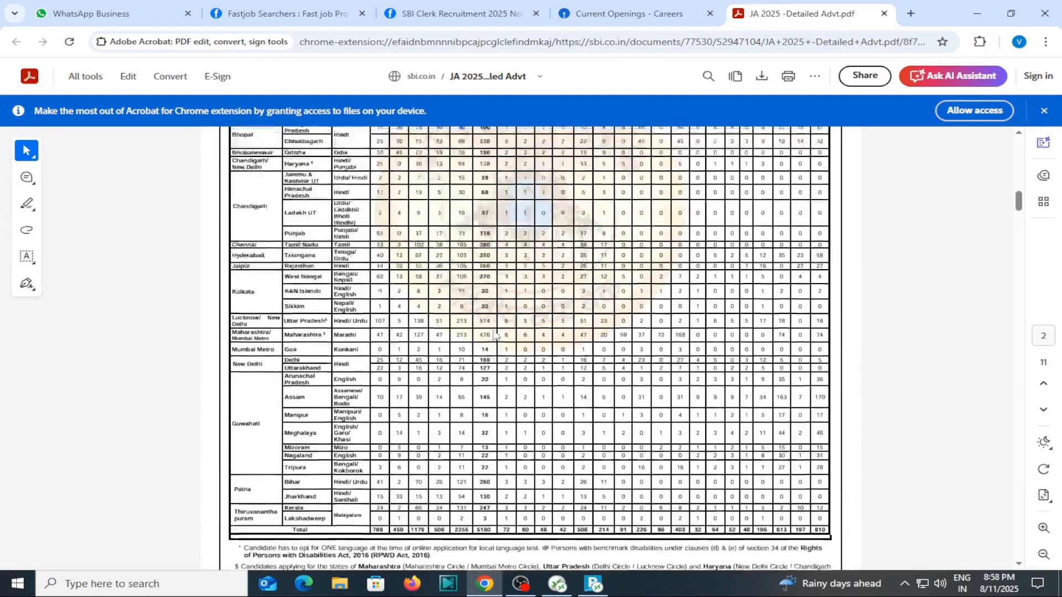
scroll(484, 330, "down", 4)
scroll(483, 331, "down", 1)
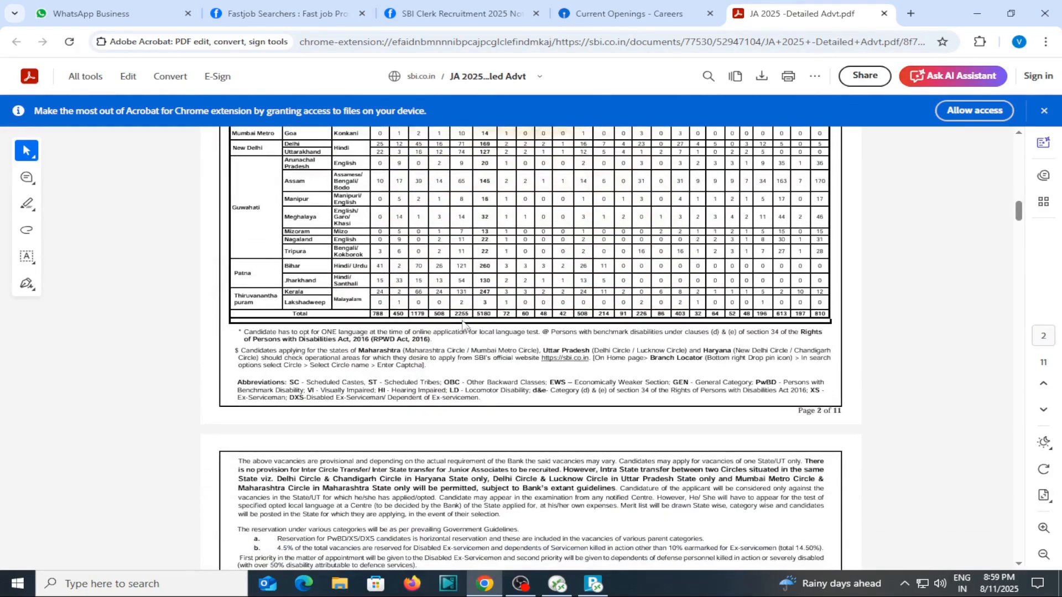
Compare the vacancy table's total row with its overall Total, PwBD, XS and Backlog Vacancies column headings.
scroll(470, 323, "down", 3)
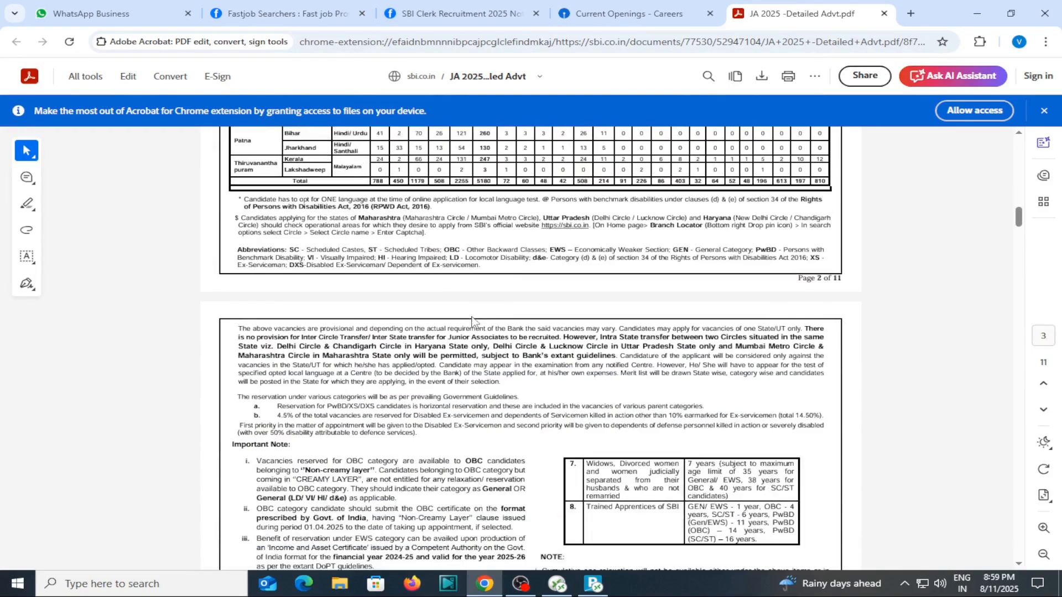
scroll(534, 255, "up", 5)
scroll(534, 255, "up", 5)
scroll(476, 260, "down", 7)
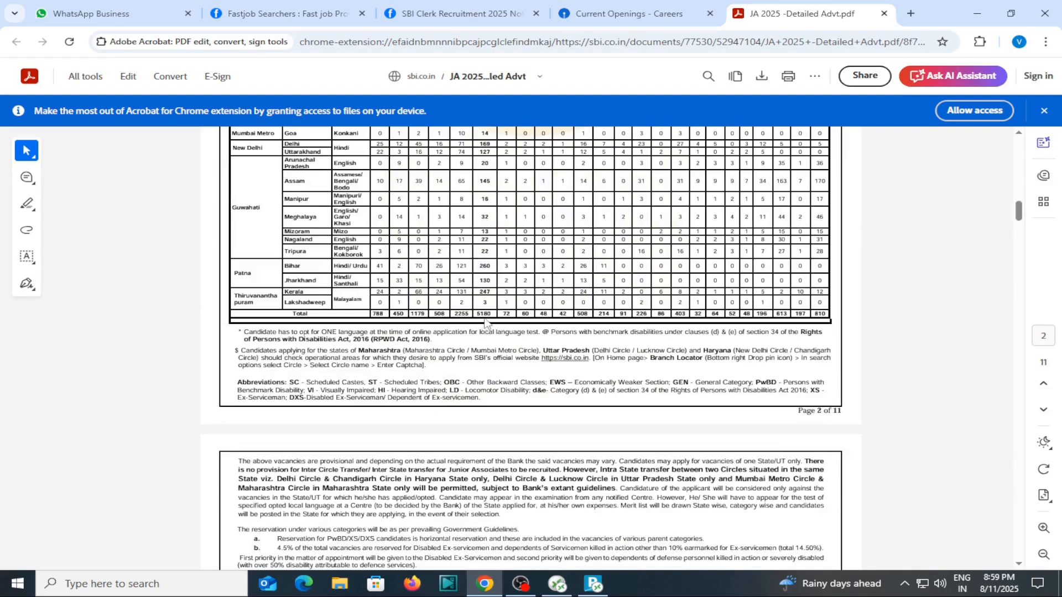
scroll(503, 339, "up", 4)
scroll(592, 319, "up", 3)
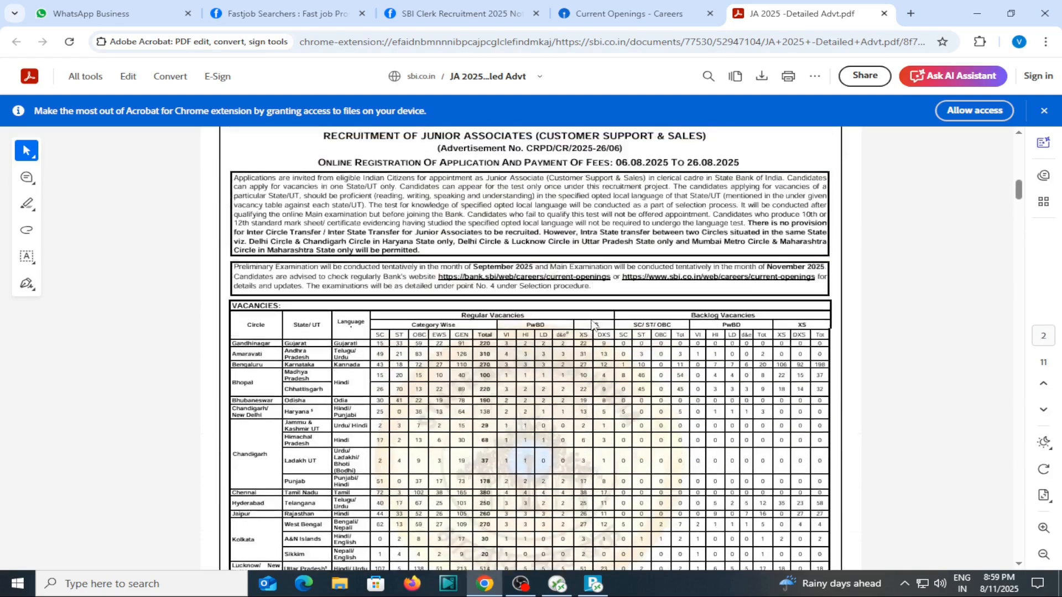
scroll(537, 341, "down", 7)
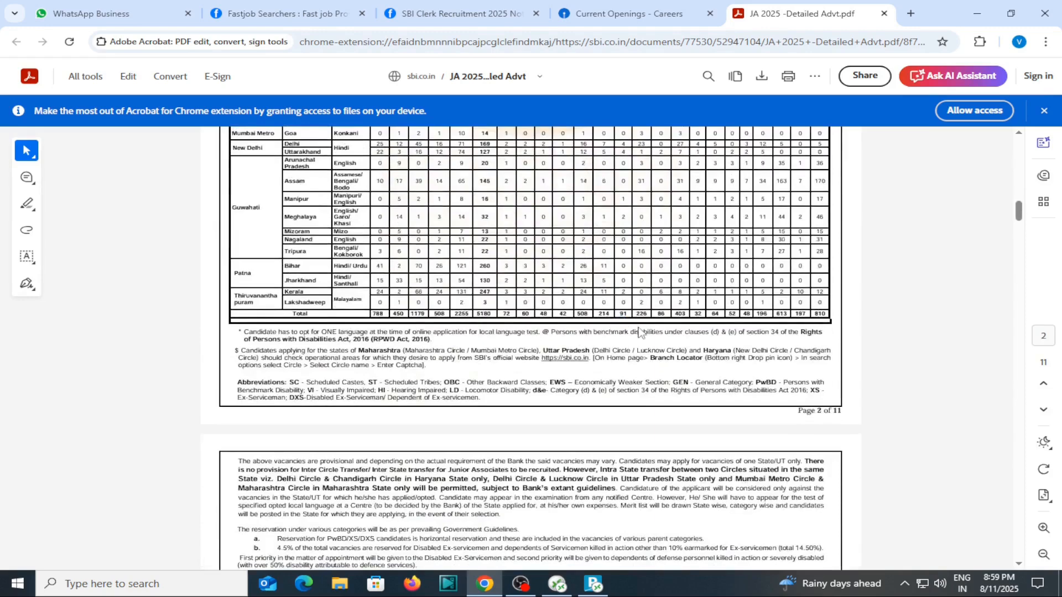
scroll(782, 331, "up", 7)
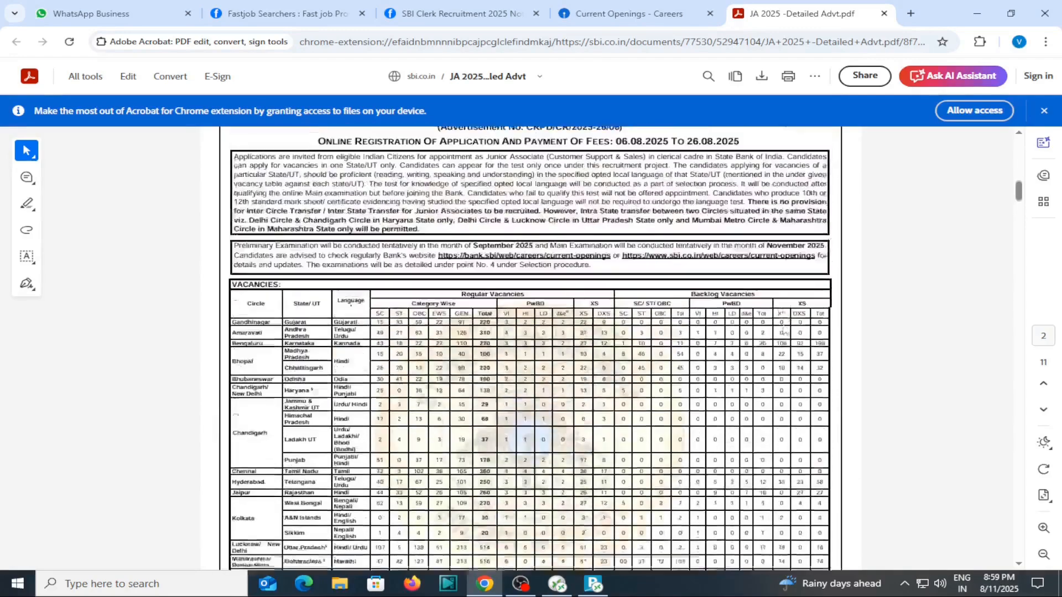
scroll(785, 327, "down", 6)
scroll(785, 327, "down", 1)
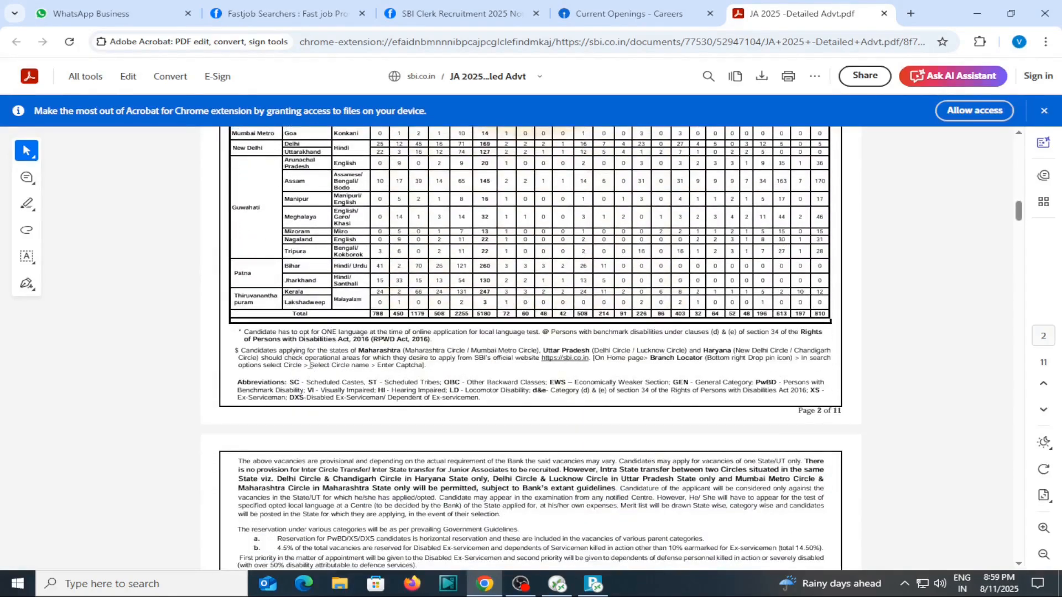
Read the Important Note items and the age limit with its category-wise upper age relaxation table on page 3.
scroll(312, 376, "down", 3)
scroll(354, 350, "down", 3)
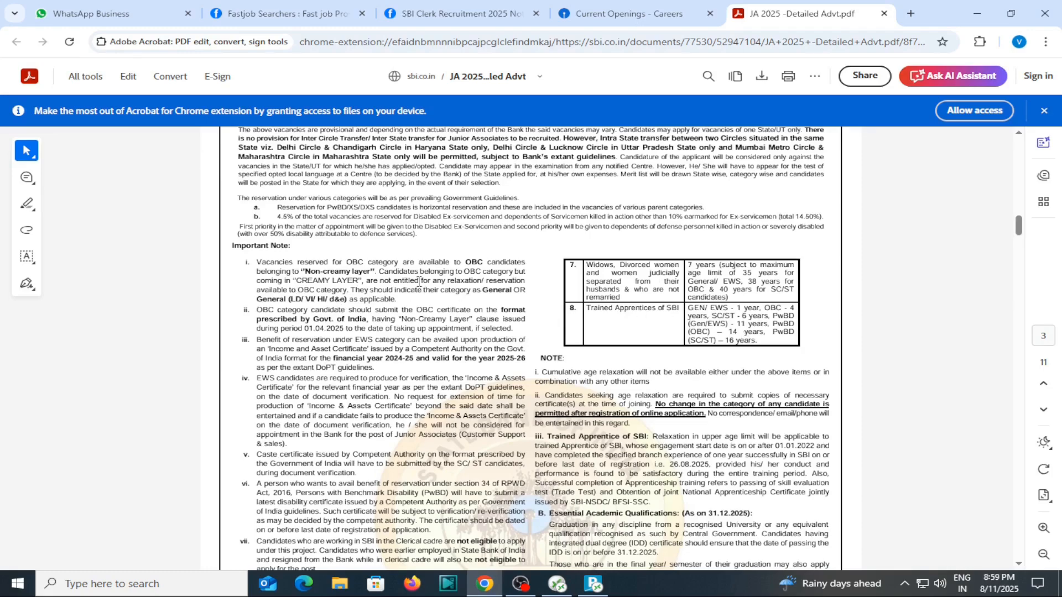
scroll(311, 335, "down", 3)
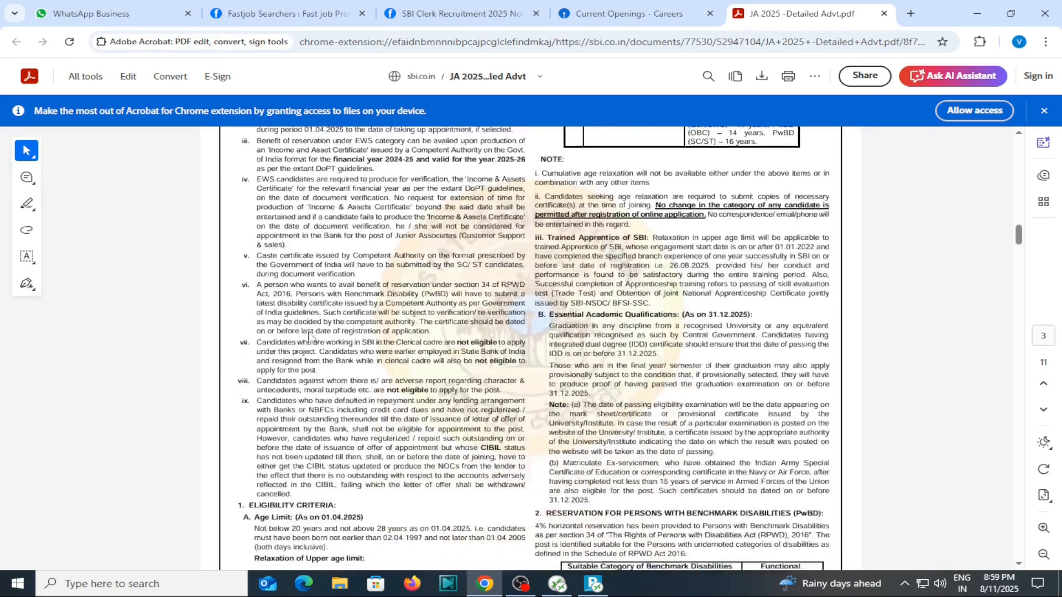
scroll(312, 335, "down", 2)
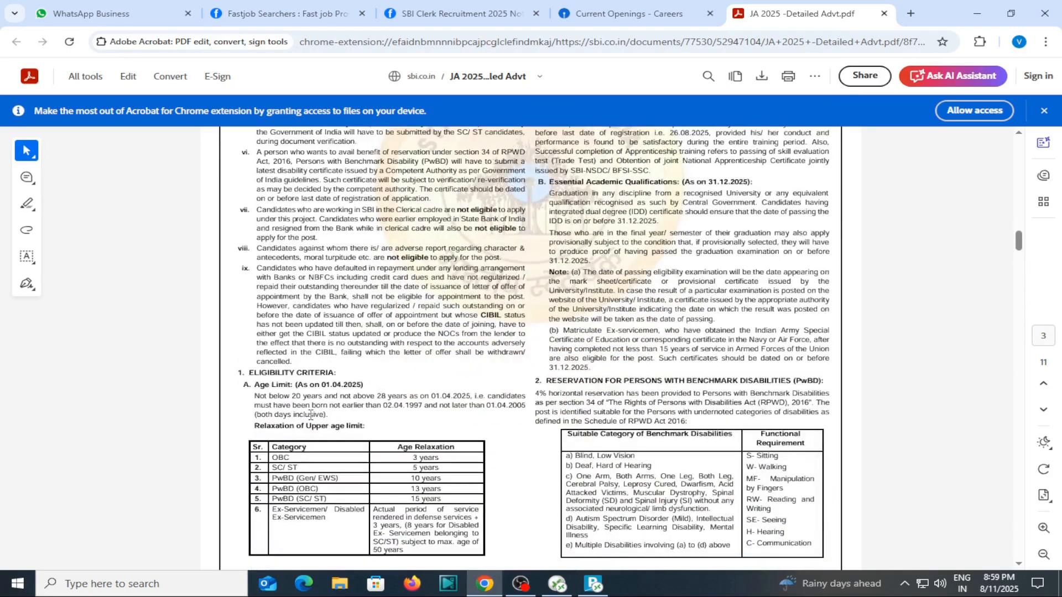
scroll(312, 415, "down", 2)
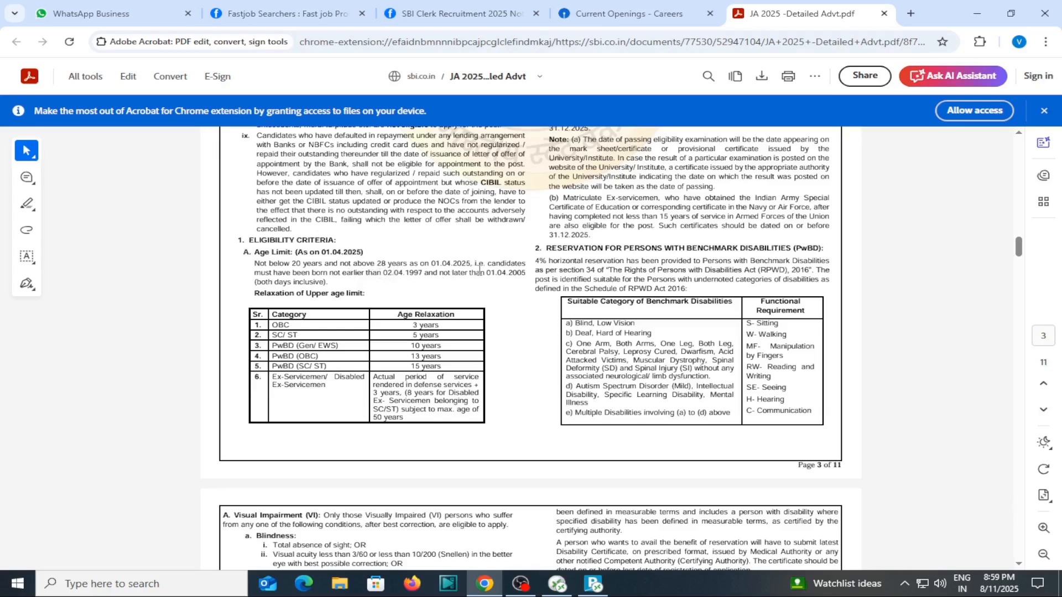
scroll(320, 285, "down", 3)
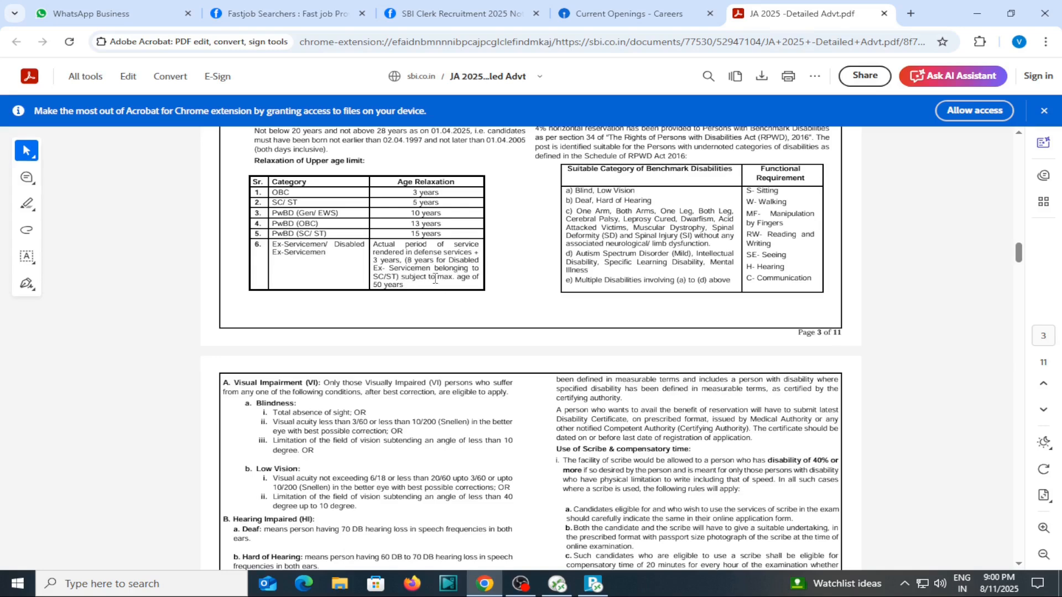
Review the PwBD reservation table and the visual, hearing, locomotor and other disability definitions on pages 3 and 4.
scroll(702, 277, "up", 2)
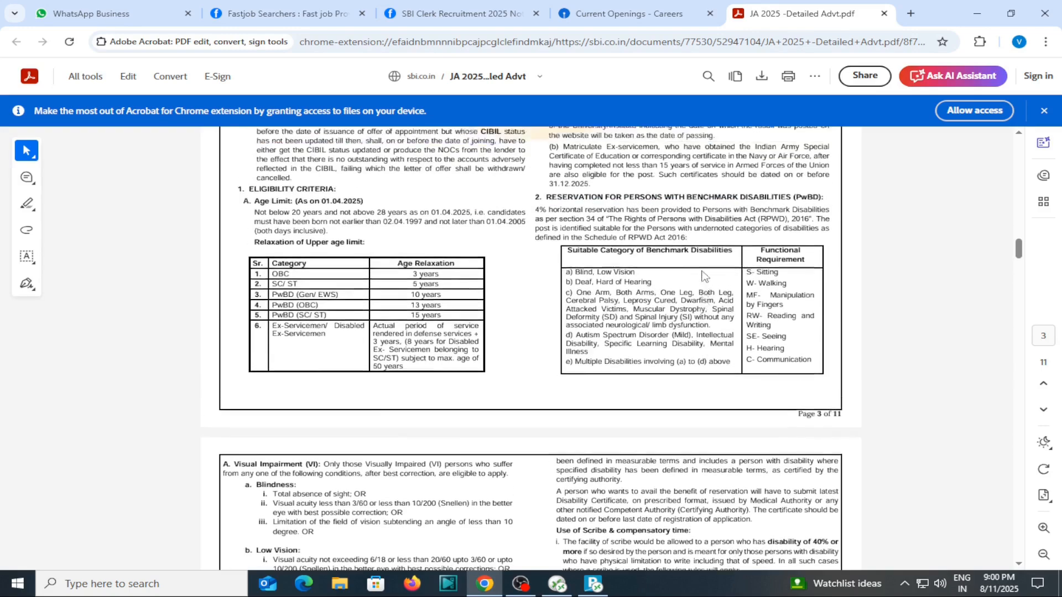
scroll(704, 275, "up", 1)
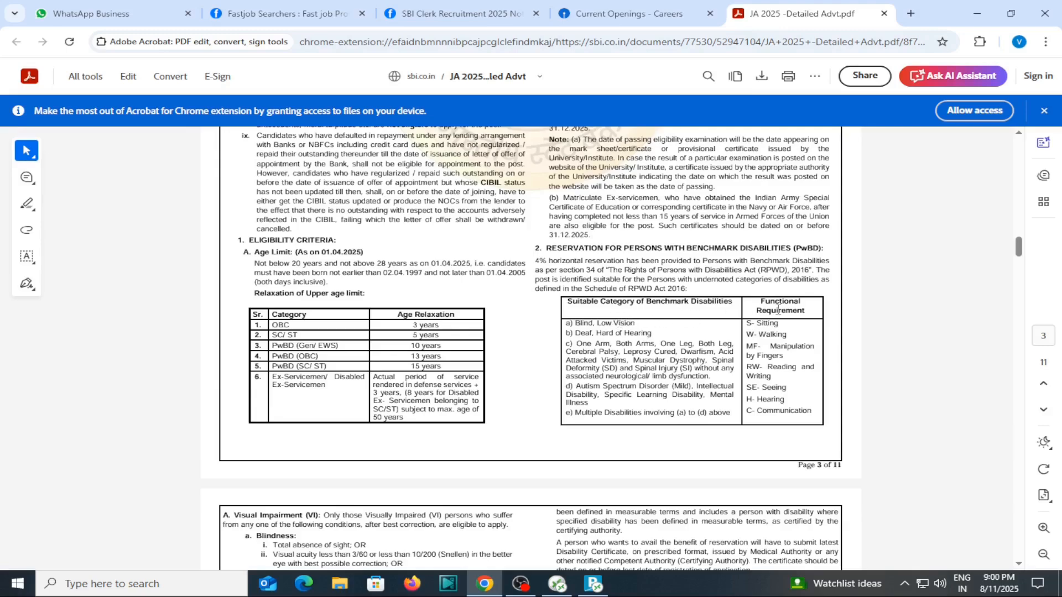
scroll(760, 385, "down", 2)
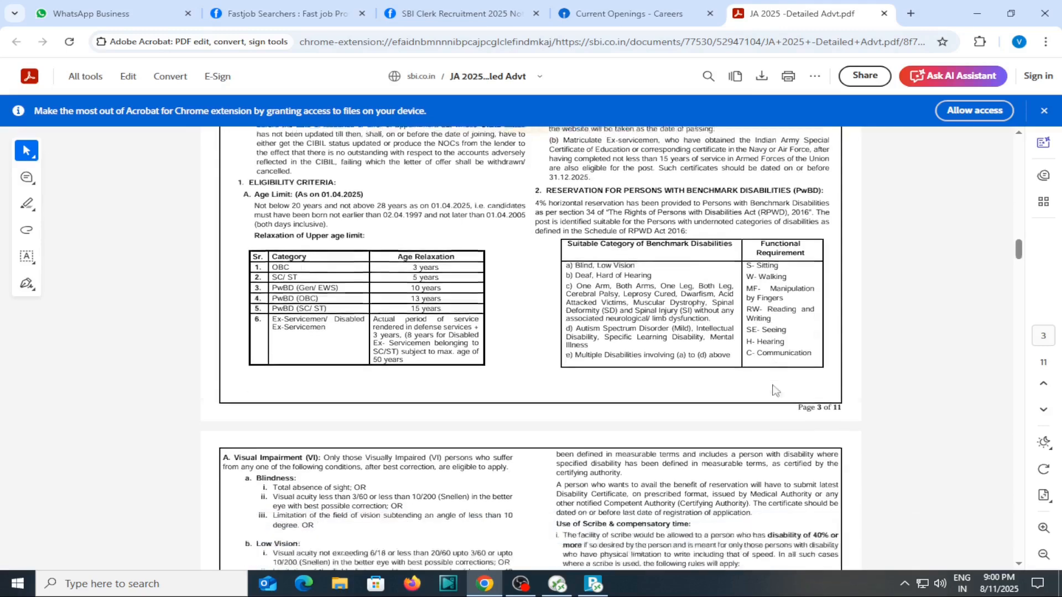
scroll(612, 270, "down", 3)
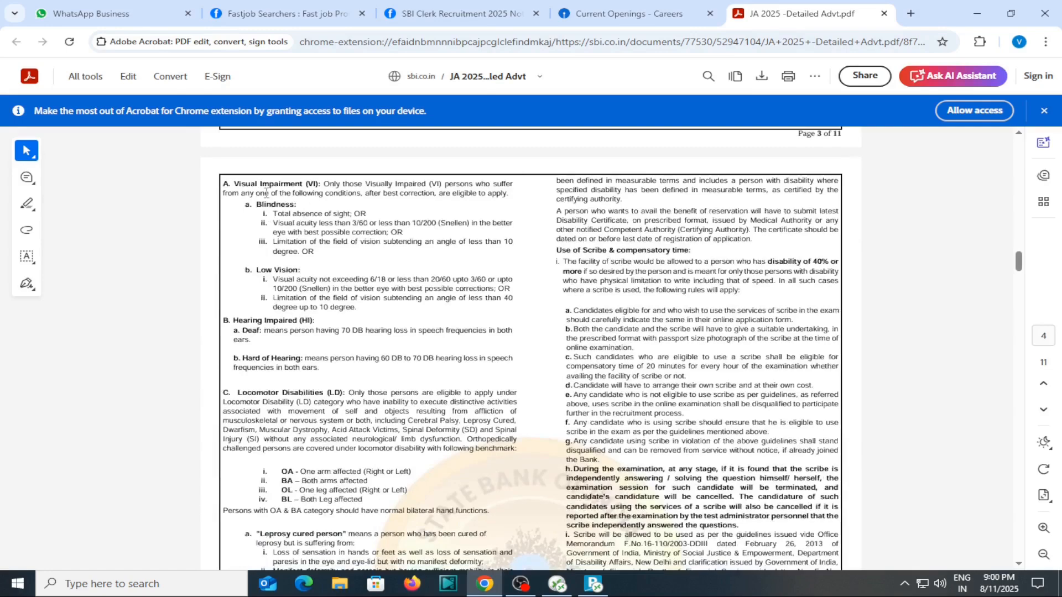
scroll(309, 313, "down", 1)
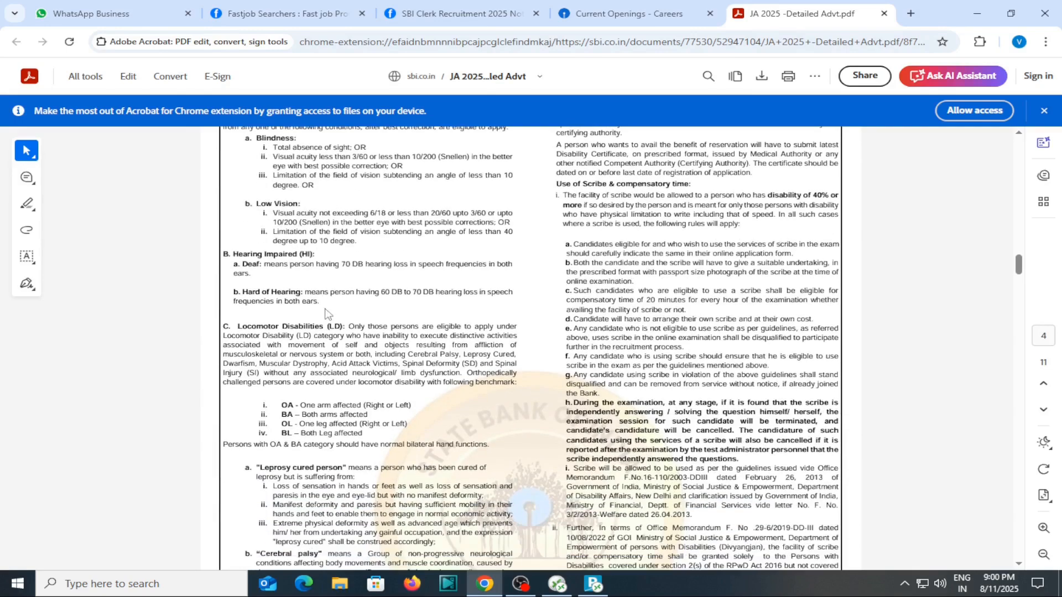
scroll(381, 335, "down", 2)
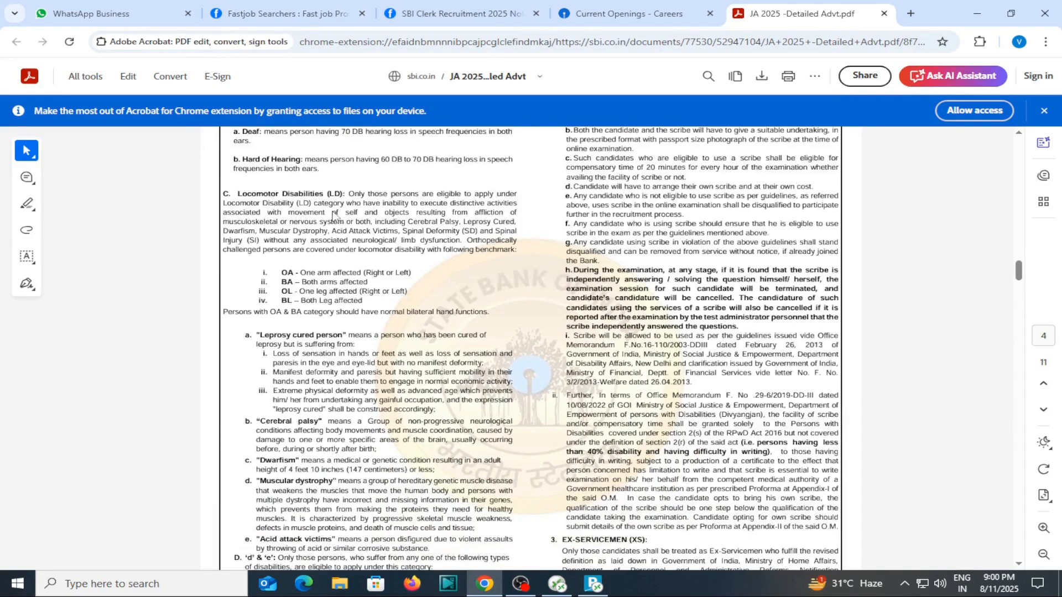
scroll(302, 291, "down", 2)
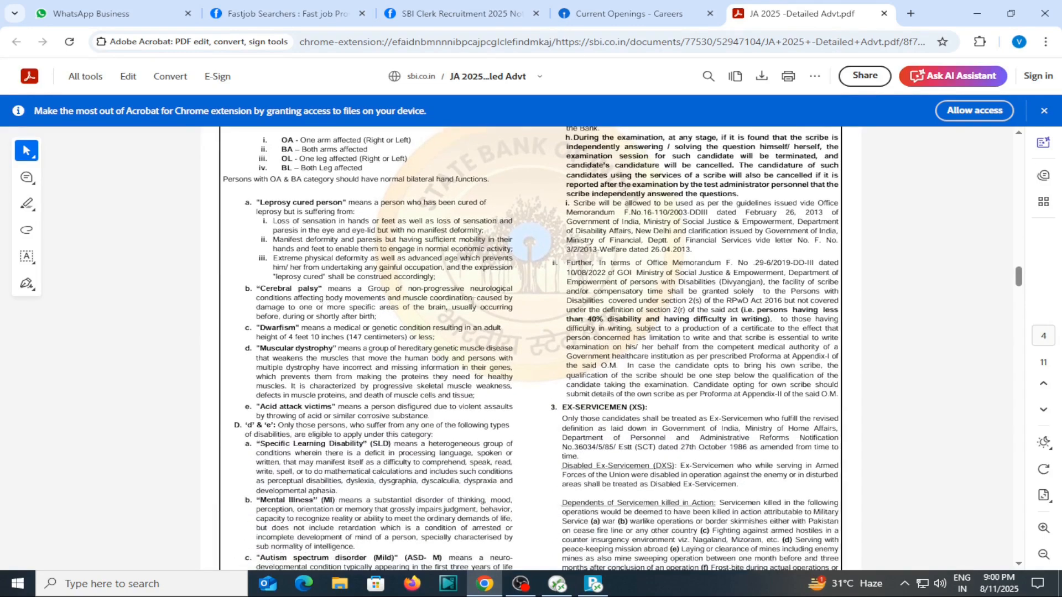
scroll(573, 314, "down", 1)
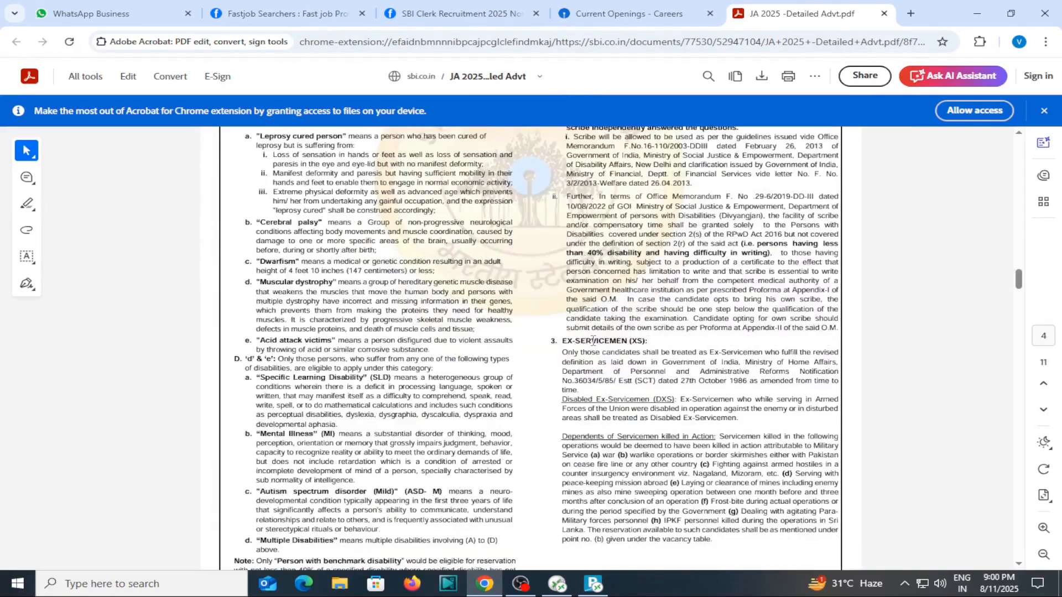
Go through the ex-servicemen notes and the selection procedure's Phase-I Preliminary Examination pattern and marking rules on page 5.
scroll(431, 327, "down", 6)
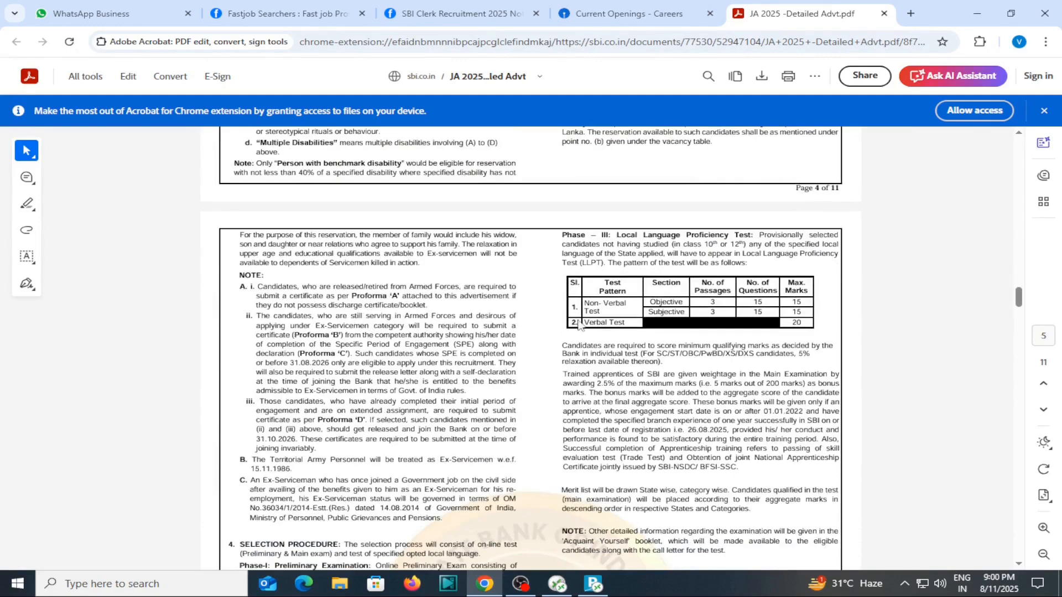
scroll(287, 308, "down", 2)
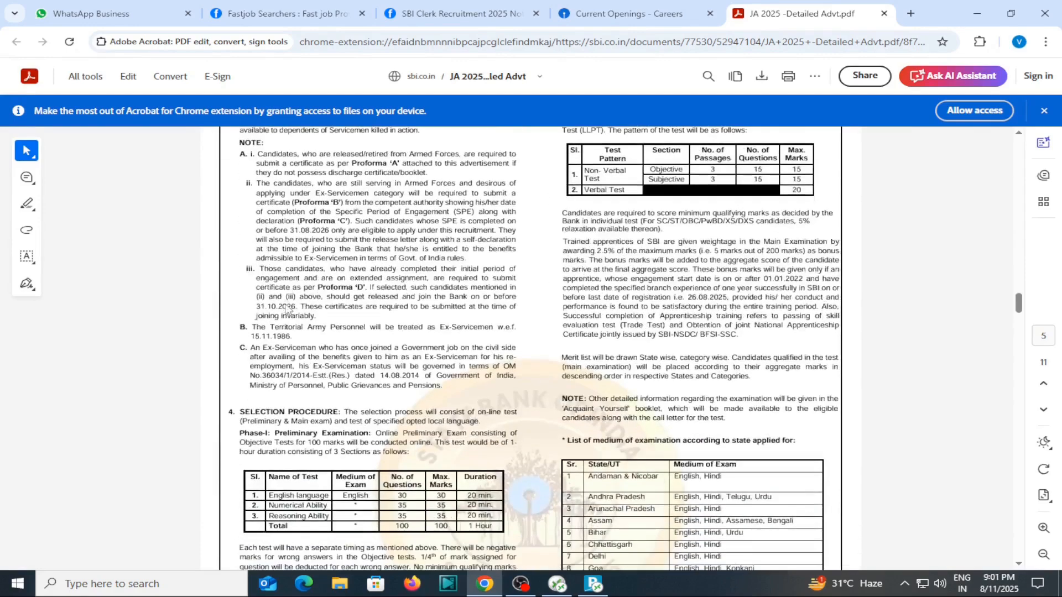
scroll(287, 307, "down", 2)
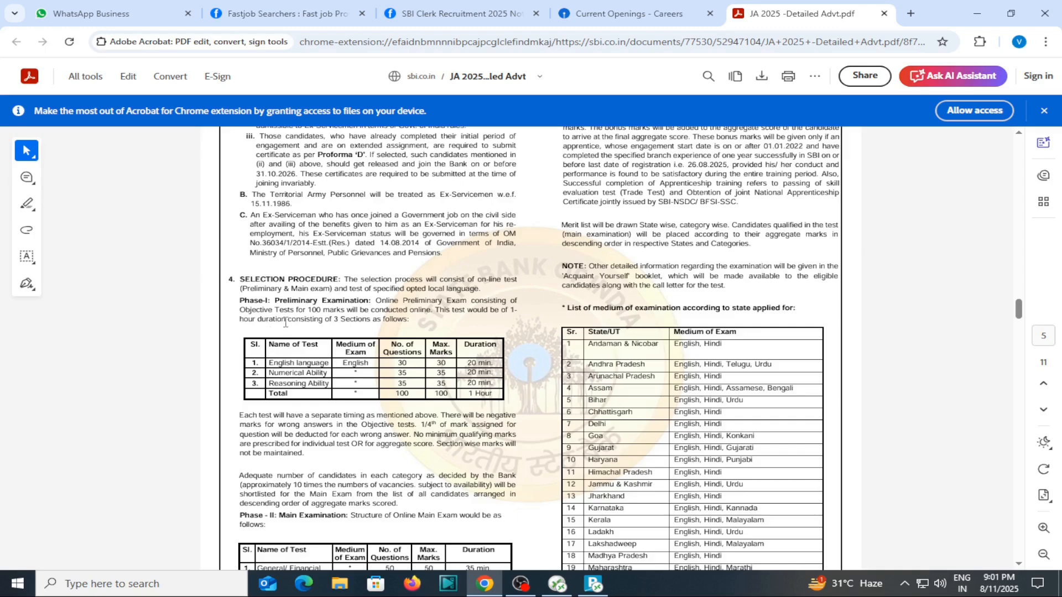
scroll(278, 378, "down", 1)
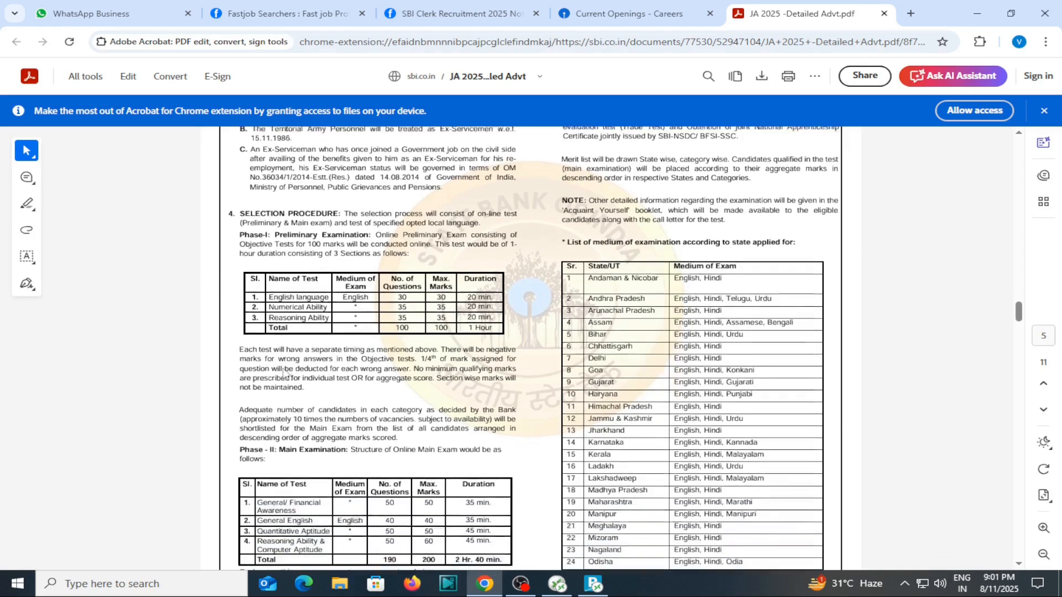
scroll(279, 307, "down", 1)
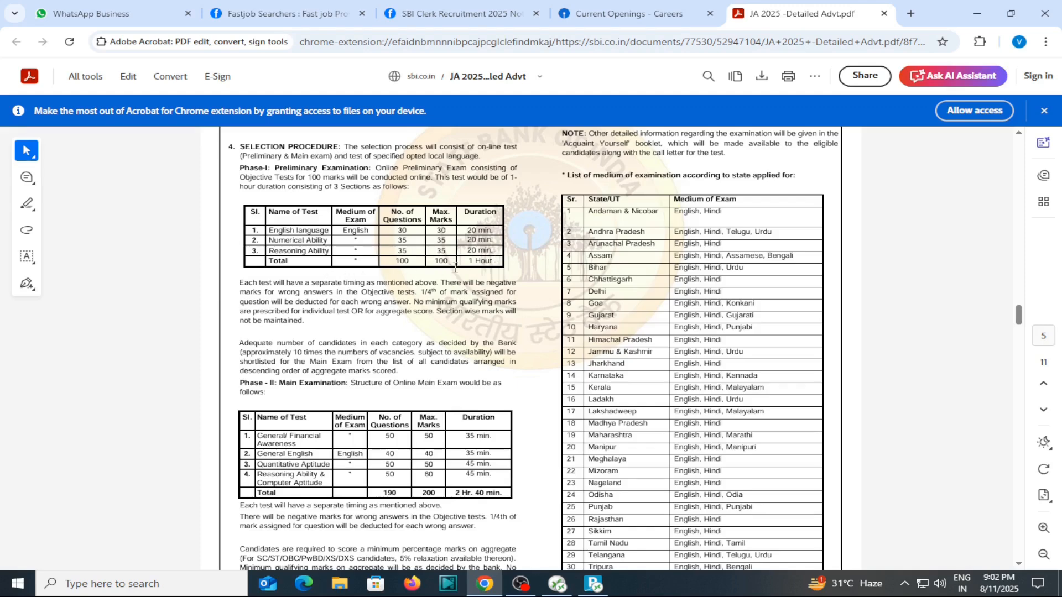
scroll(415, 266, "down", 1)
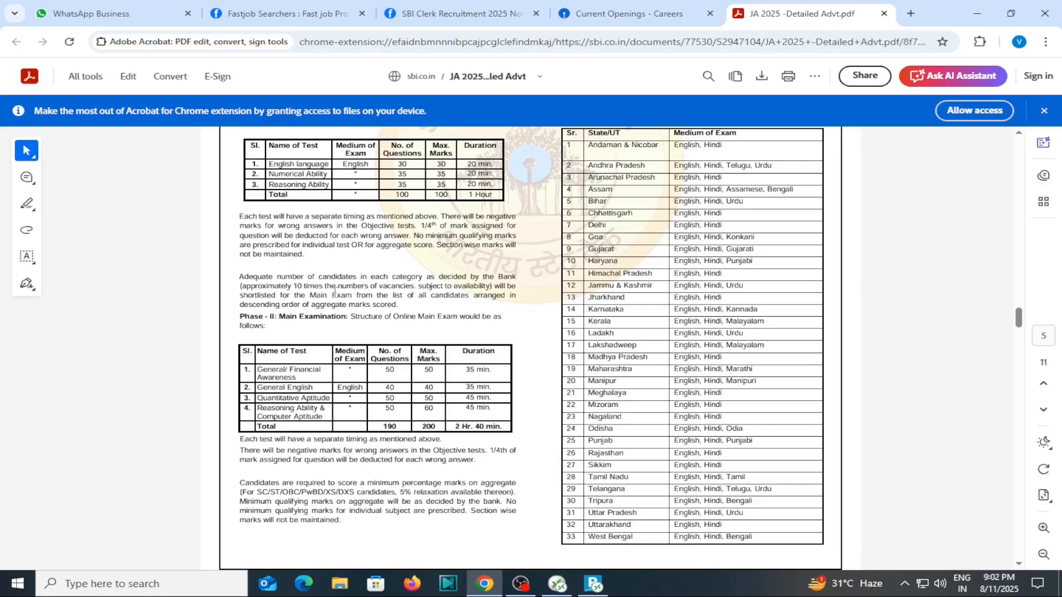
Read the Phase-II Main Examination's tests, questions, marks and durations, plus its negative marking and qualifying rules.
scroll(336, 290, "down", 1)
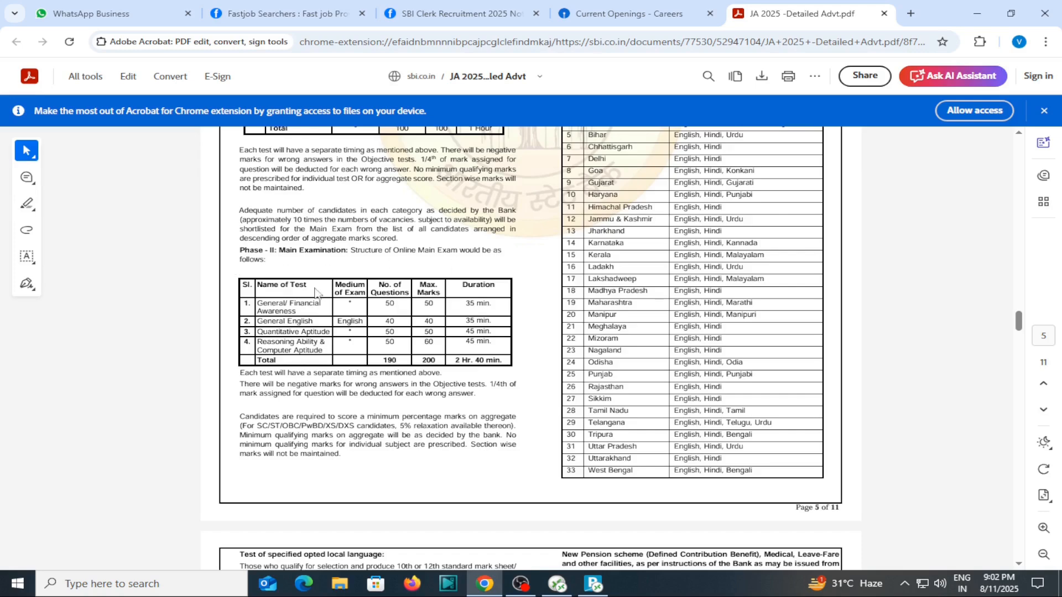
scroll(315, 292, "down", 1)
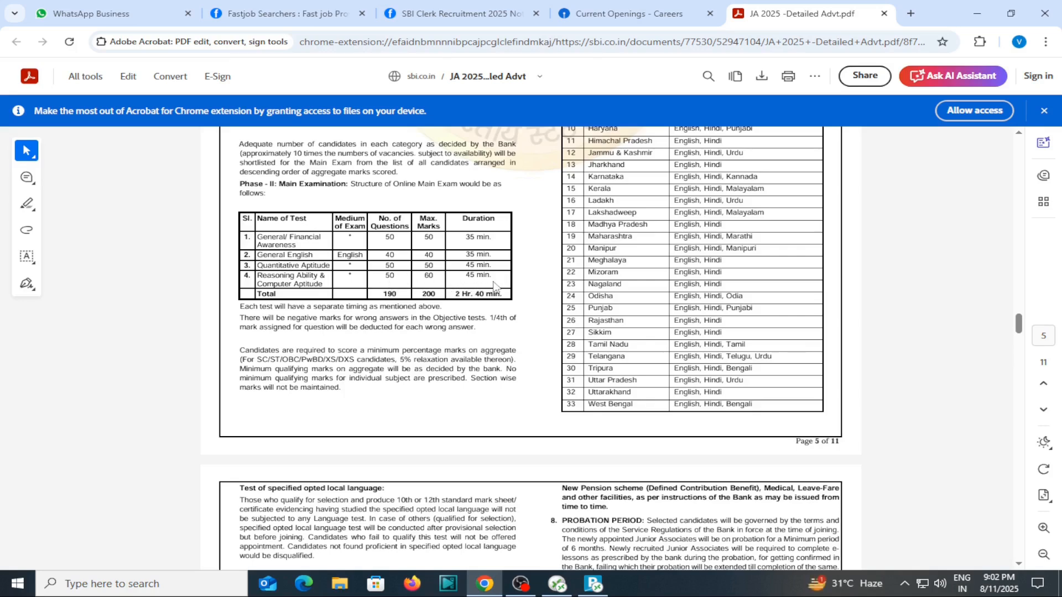
scroll(365, 282, "down", 1)
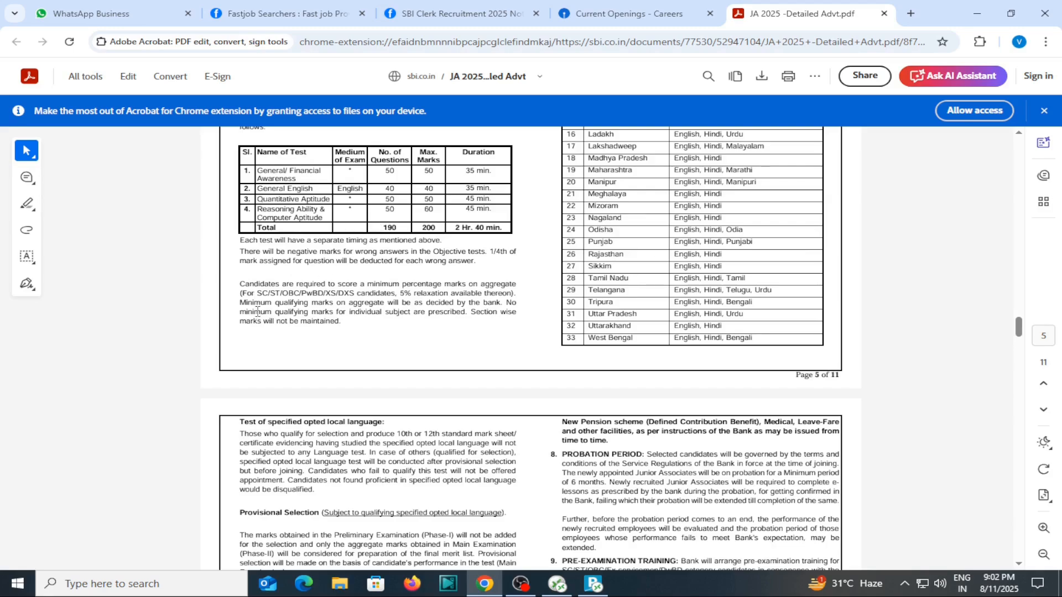
Examine the Phase-III Local Language Proficiency Test pattern, the state-wise exam medium list and the opted local language test rules.
scroll(286, 238, "down", 3)
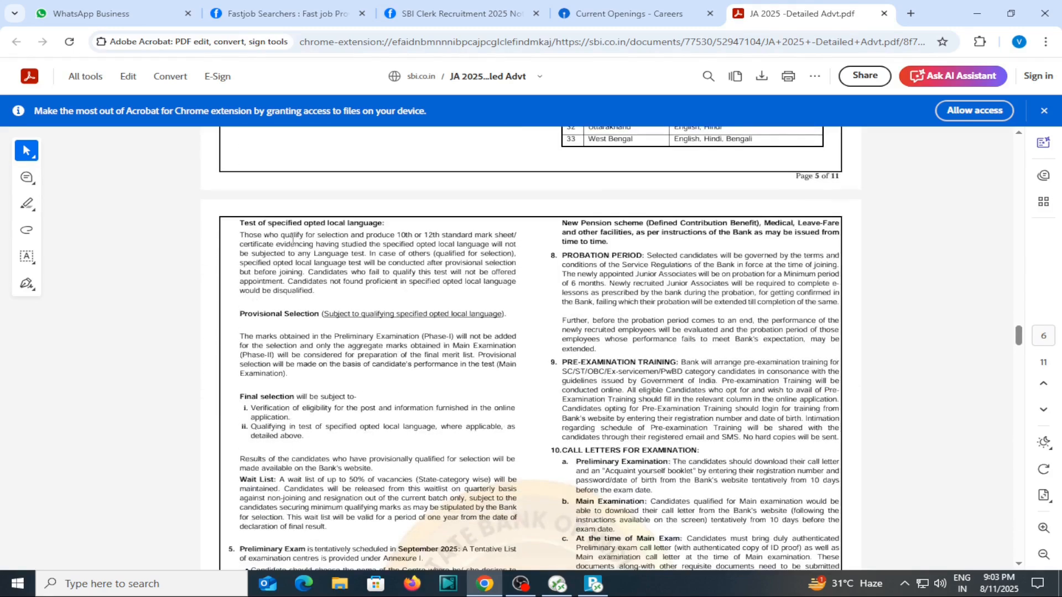
scroll(293, 244, "up", 3)
scroll(467, 298, "up", 7)
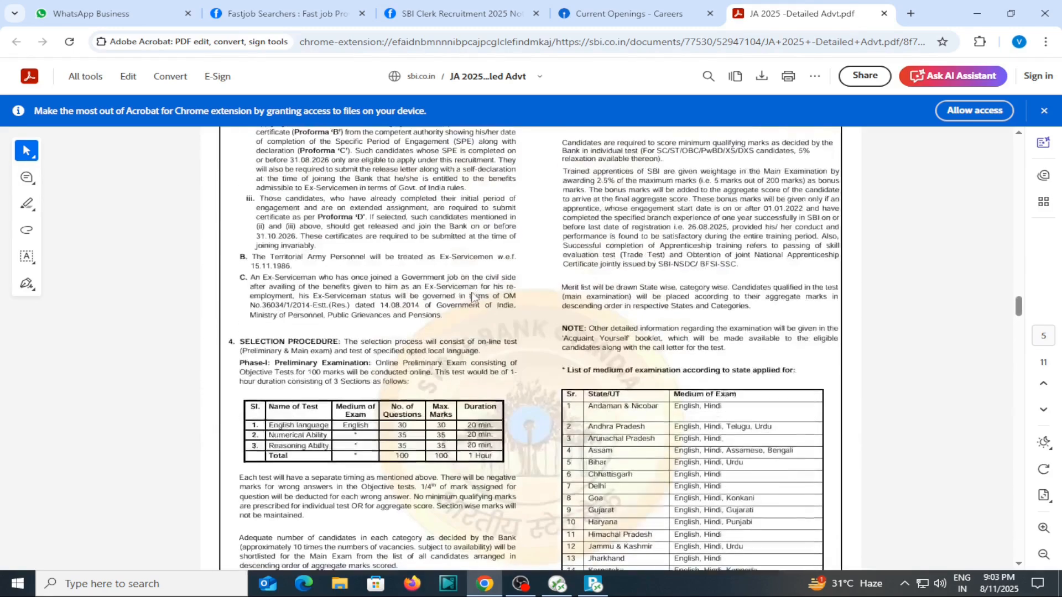
scroll(593, 312, "up", 4)
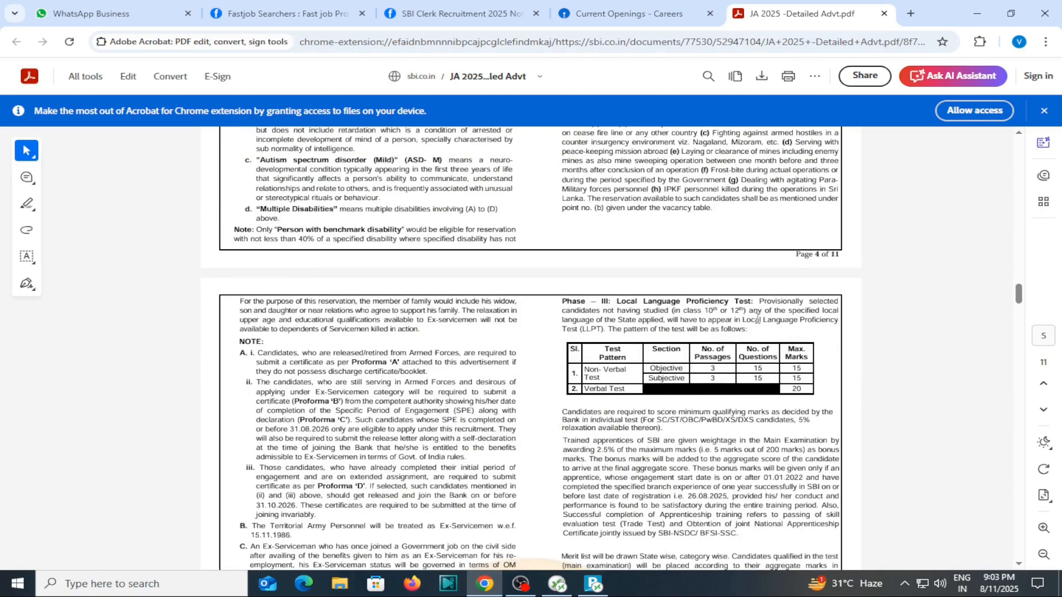
scroll(757, 321, "down", 1)
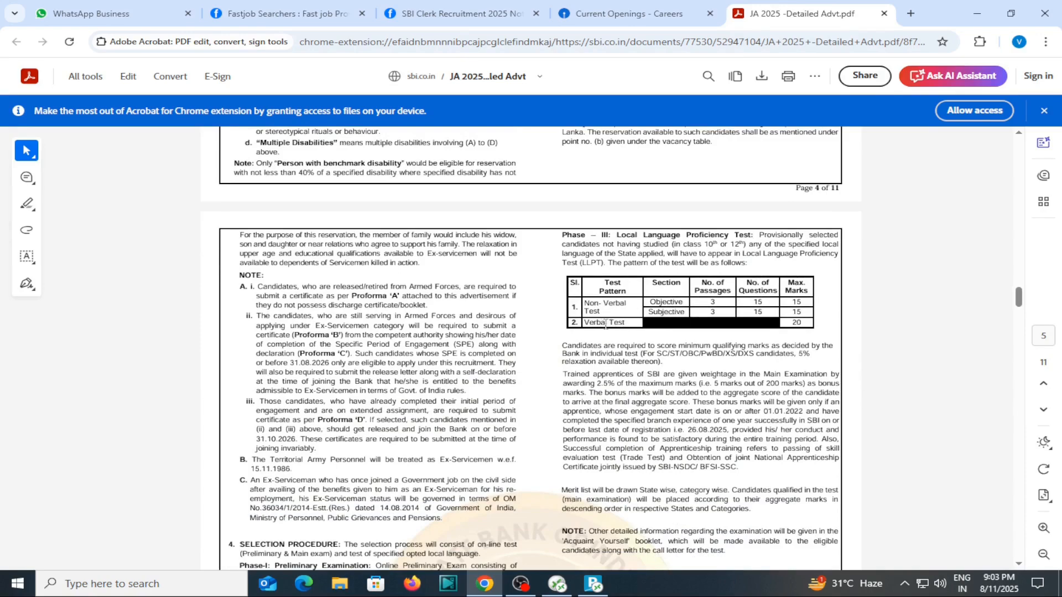
scroll(633, 334, "down", 2)
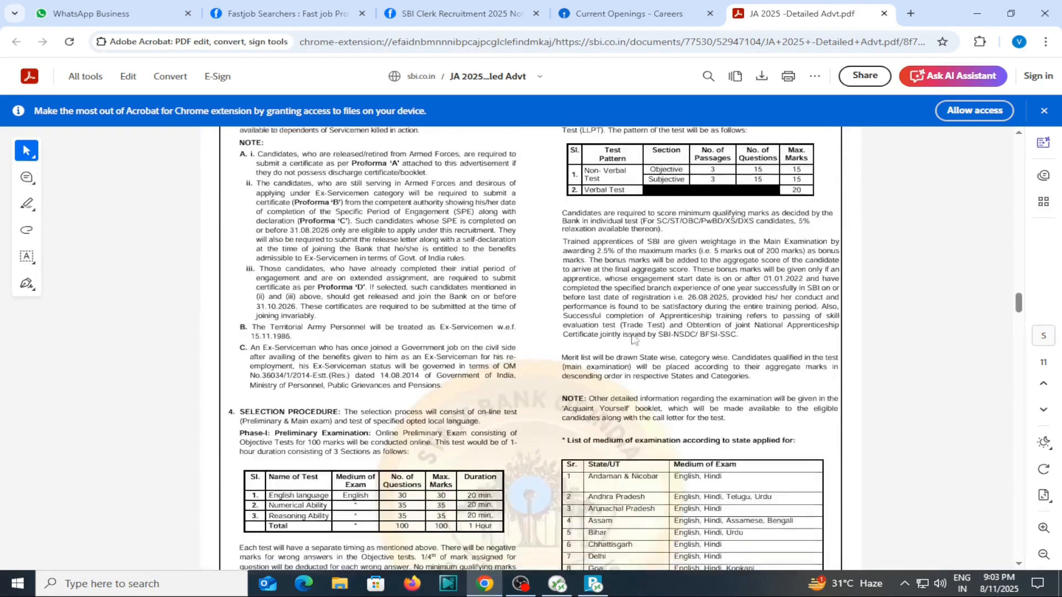
scroll(653, 324, "down", 2)
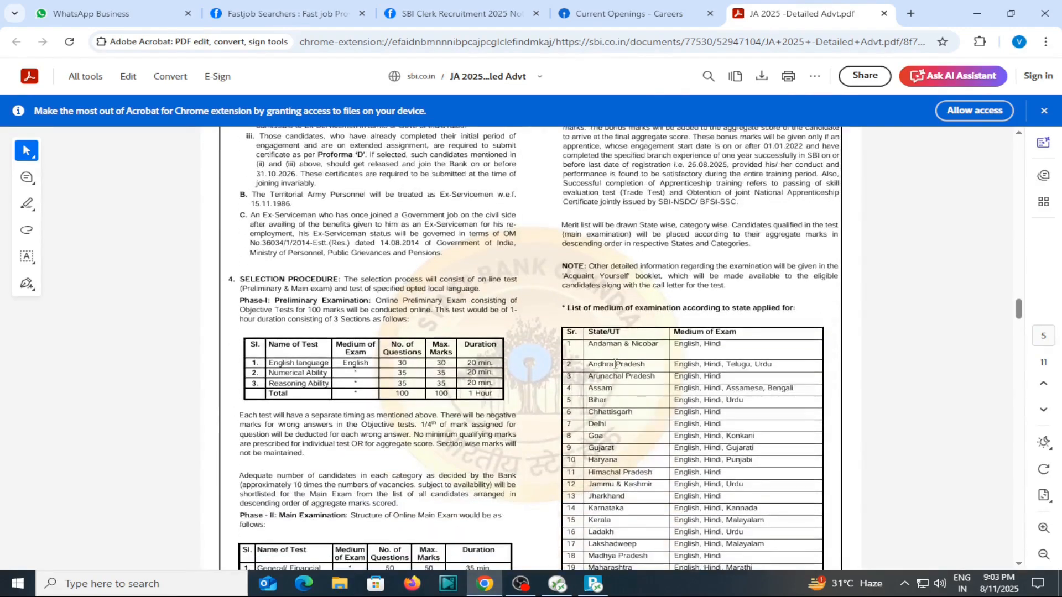
scroll(616, 363, "down", 7)
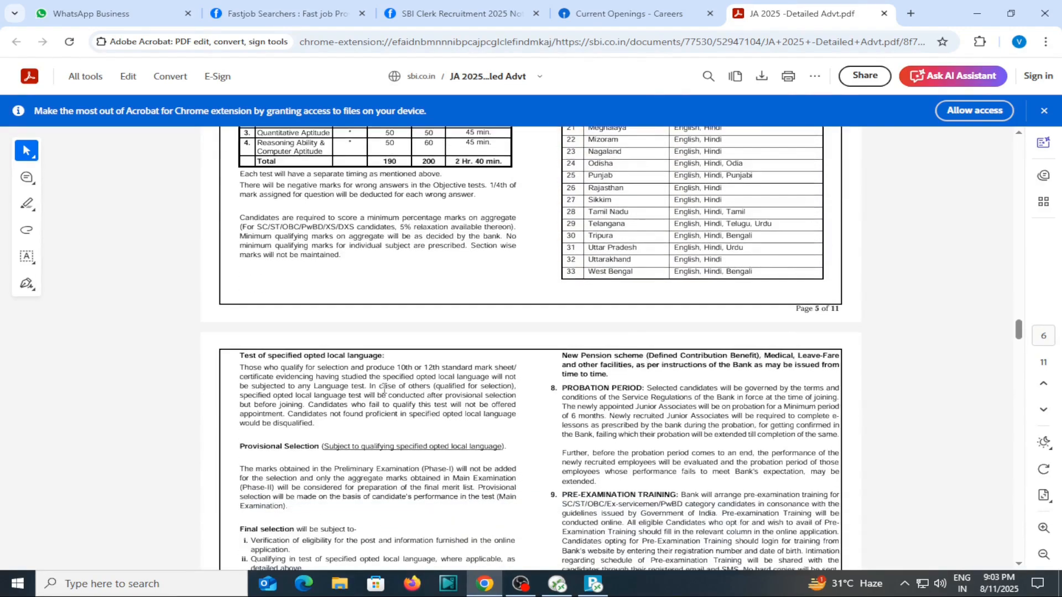
Read page 6's rules on provisional and final selection, the wait list, Preliminary Exam instructions, pay scale and emoluments.
scroll(337, 387, "down", 2)
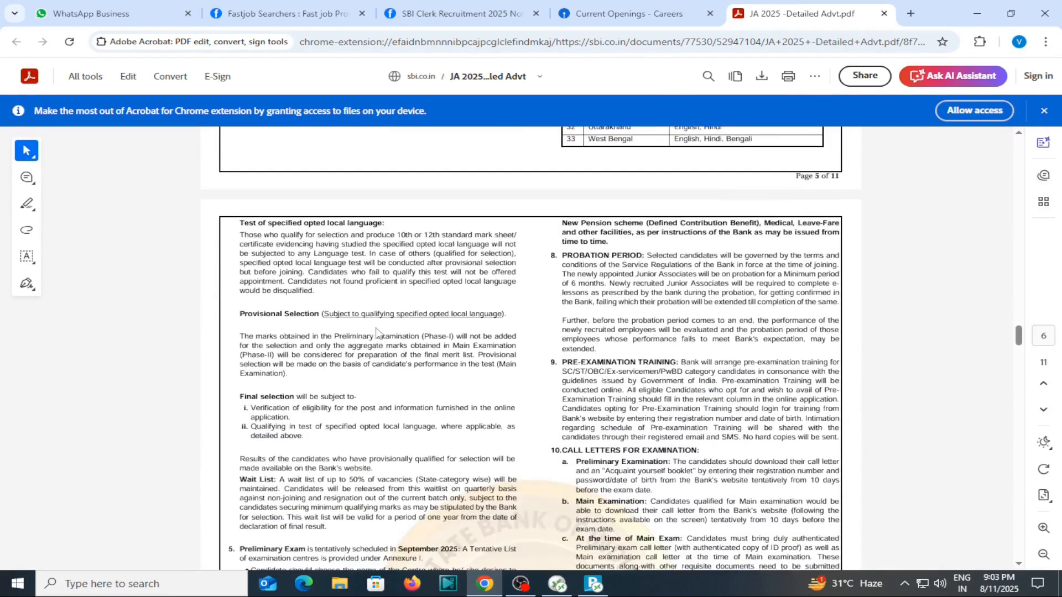
scroll(378, 332, "down", 1)
scroll(297, 342, "down", 1)
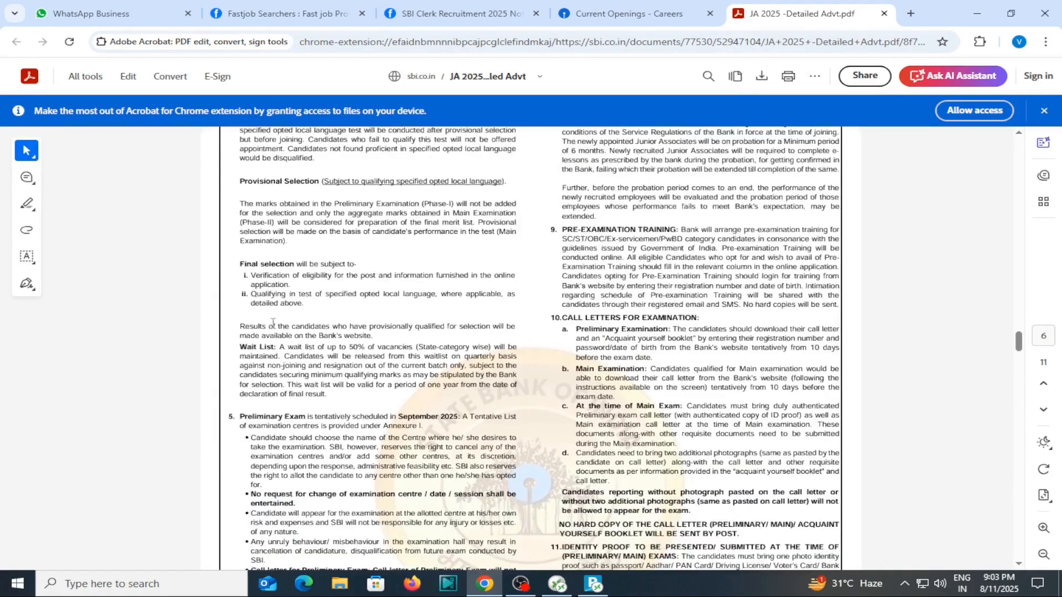
scroll(311, 367, "down", 2)
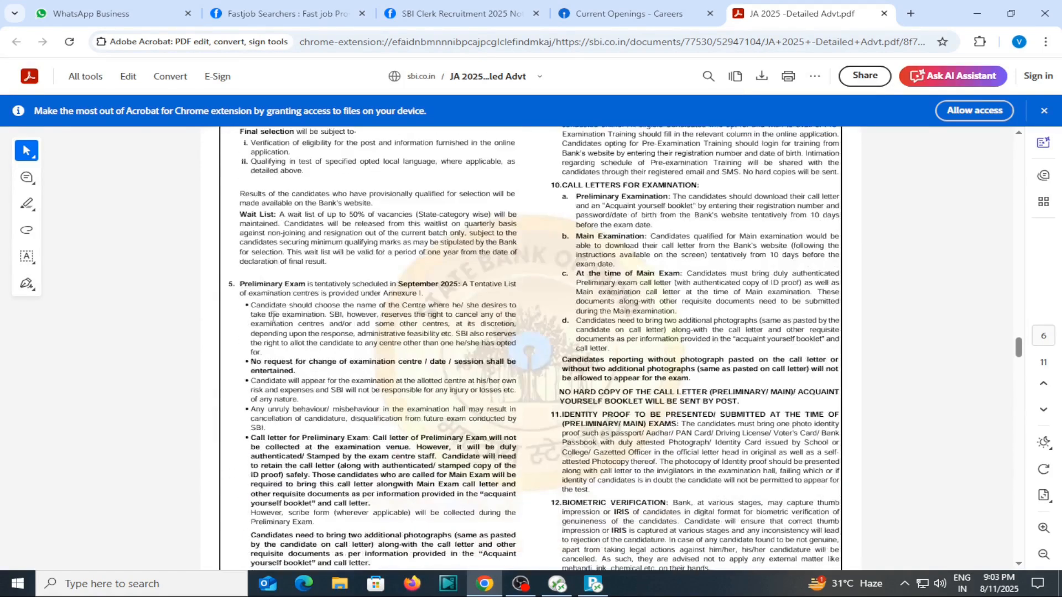
scroll(382, 315, "down", 3)
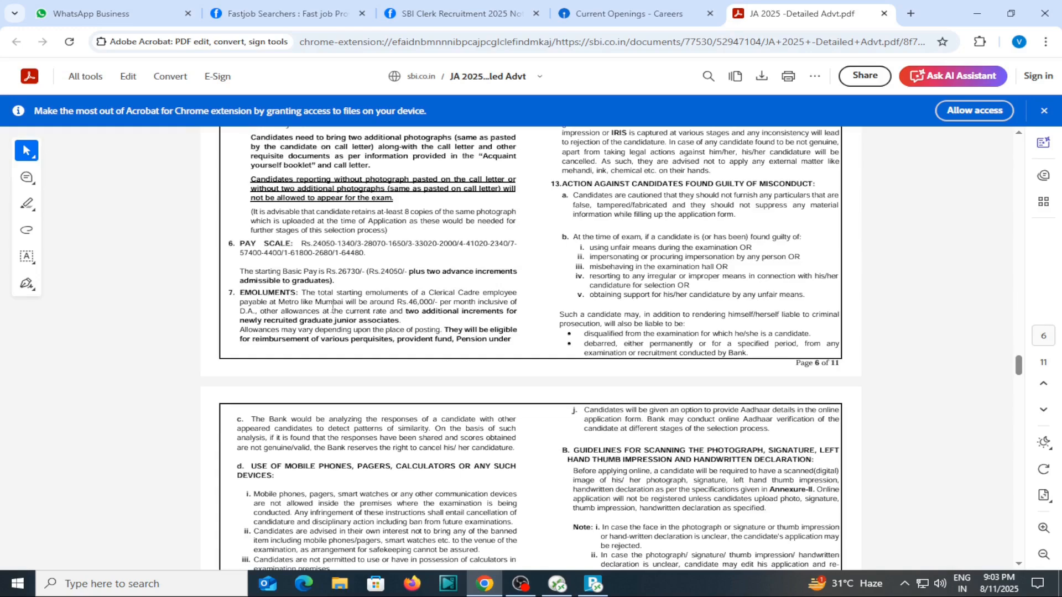
scroll(347, 315, "down", 2)
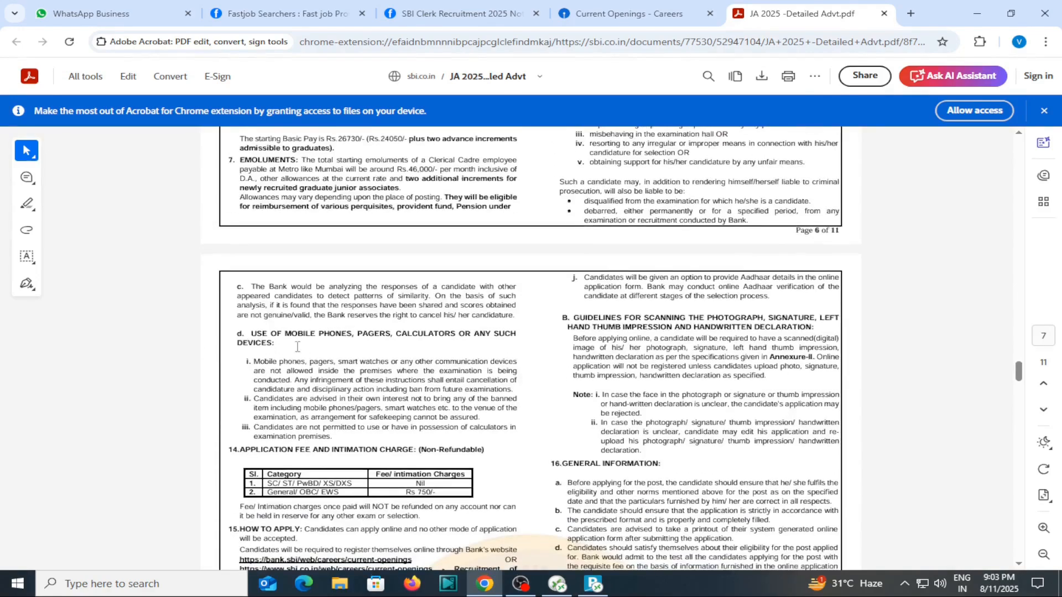
Go through page 6's sections on probation, pre-examination training, call letters, identity proof, biometric verification and candidate misconduct.
scroll(517, 369, "up", 13)
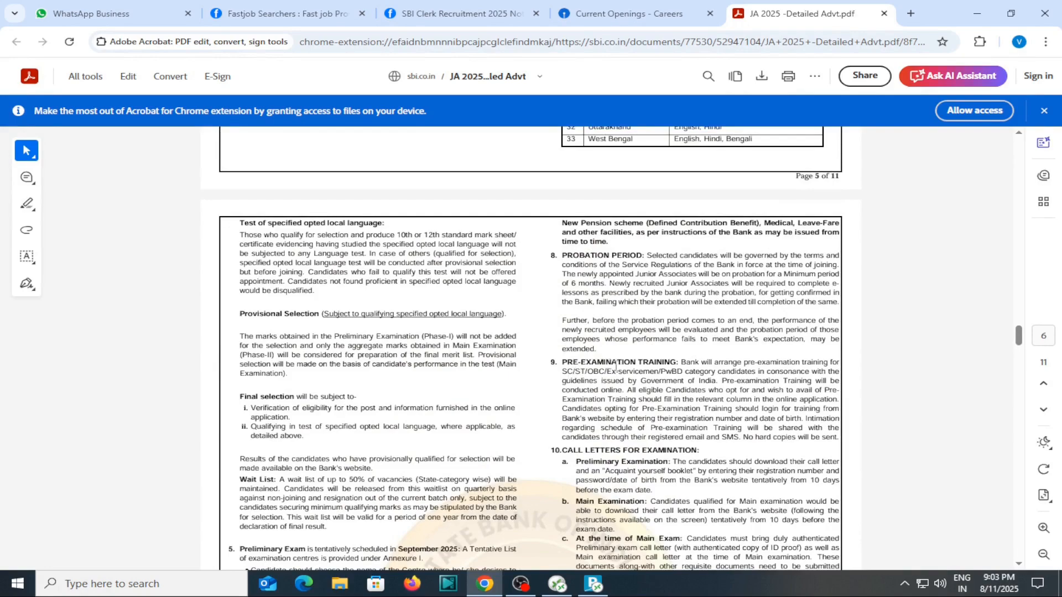
scroll(615, 367, "down", 3)
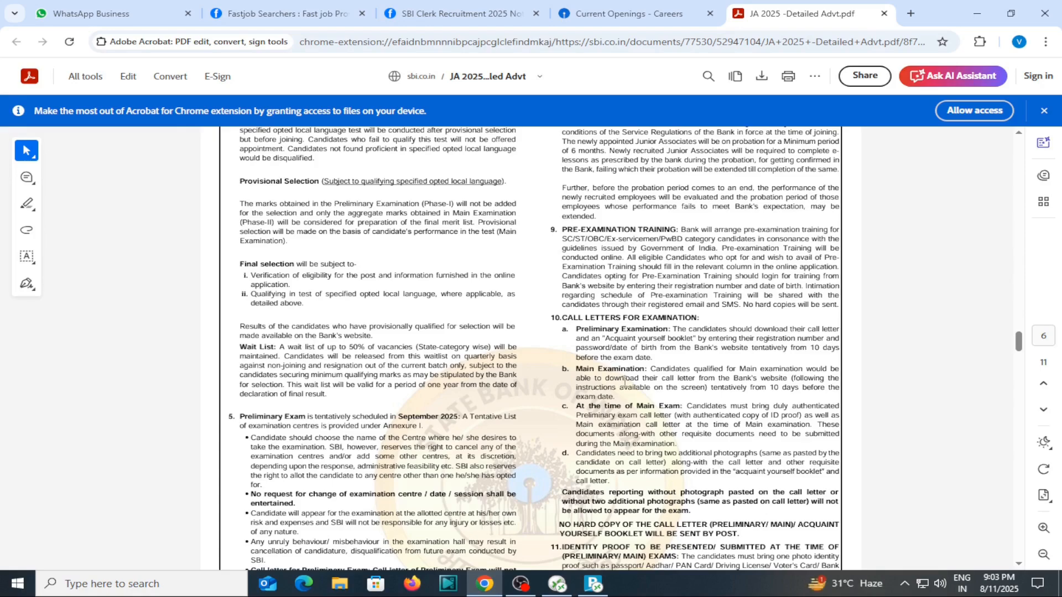
scroll(617, 376, "down", 3)
scroll(617, 375, "down", 3)
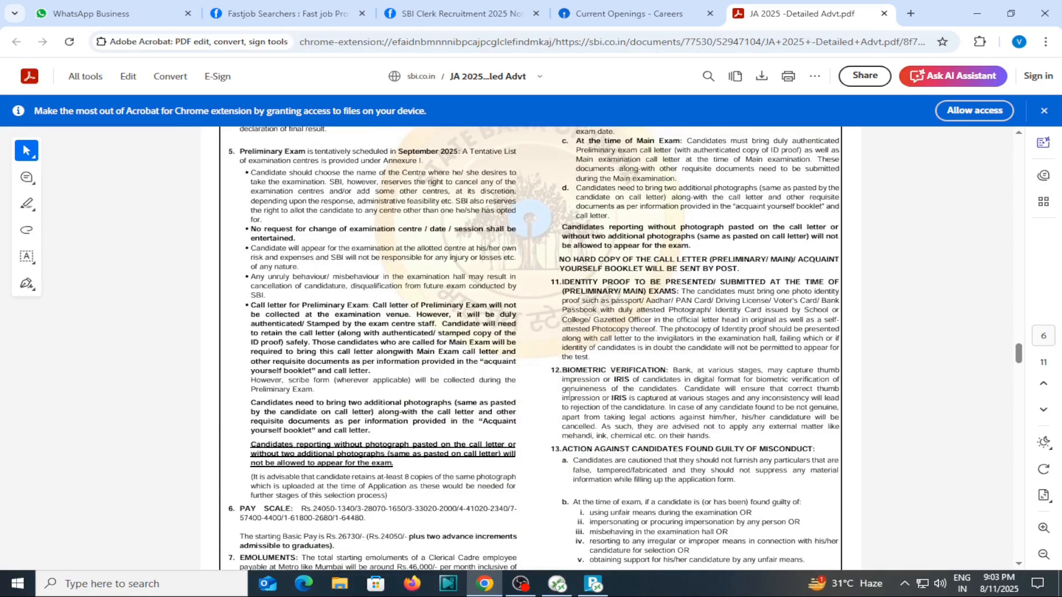
scroll(570, 394, "down", 3)
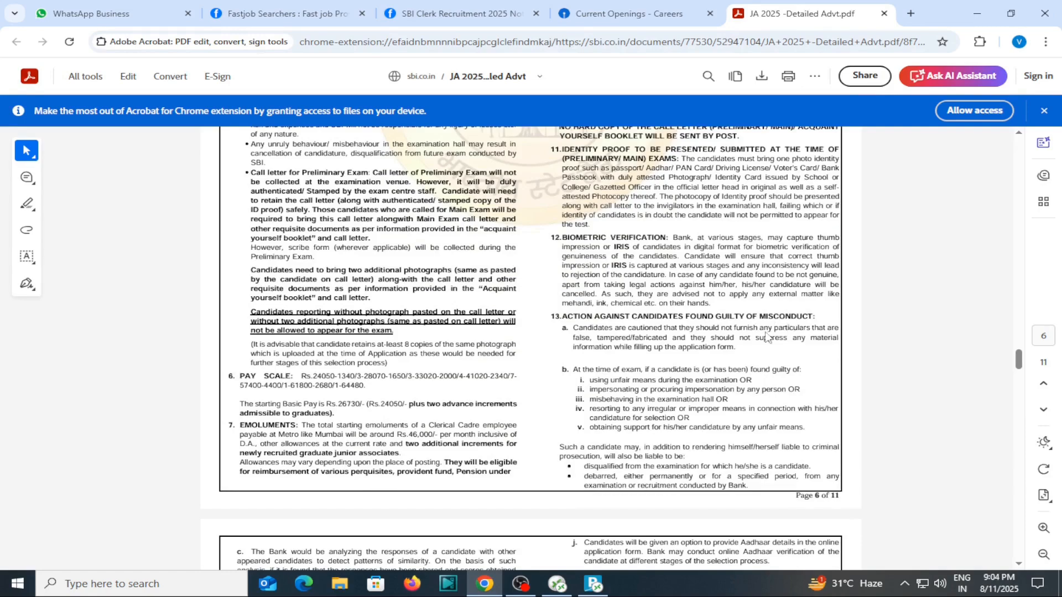
scroll(660, 362, "down", 3)
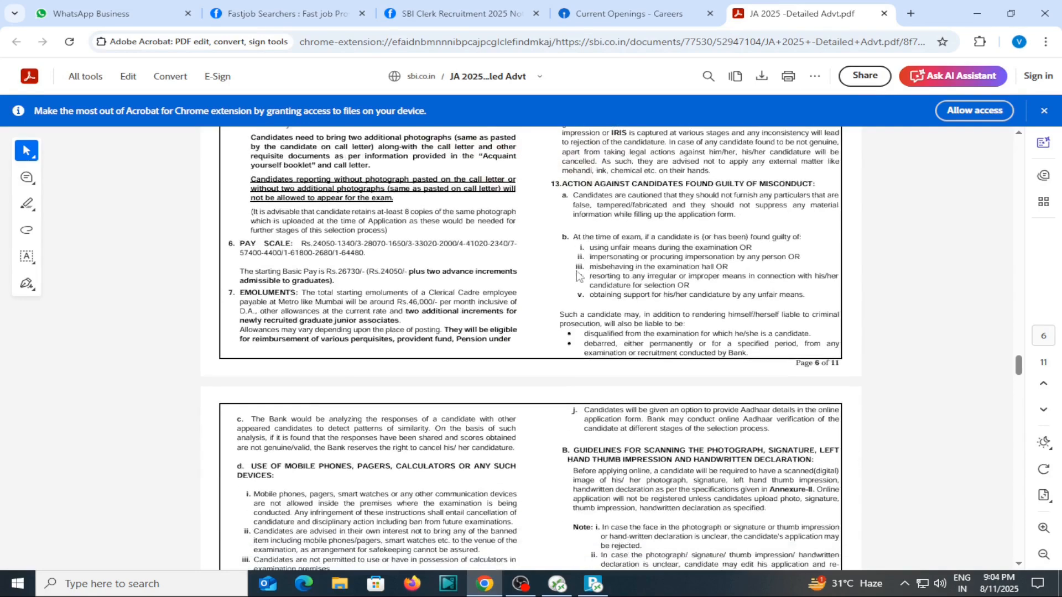
Review page 7's banned-device rules, application fee table and How to Apply instructions.
scroll(581, 310, "down", 3)
scroll(348, 359, "down", 2)
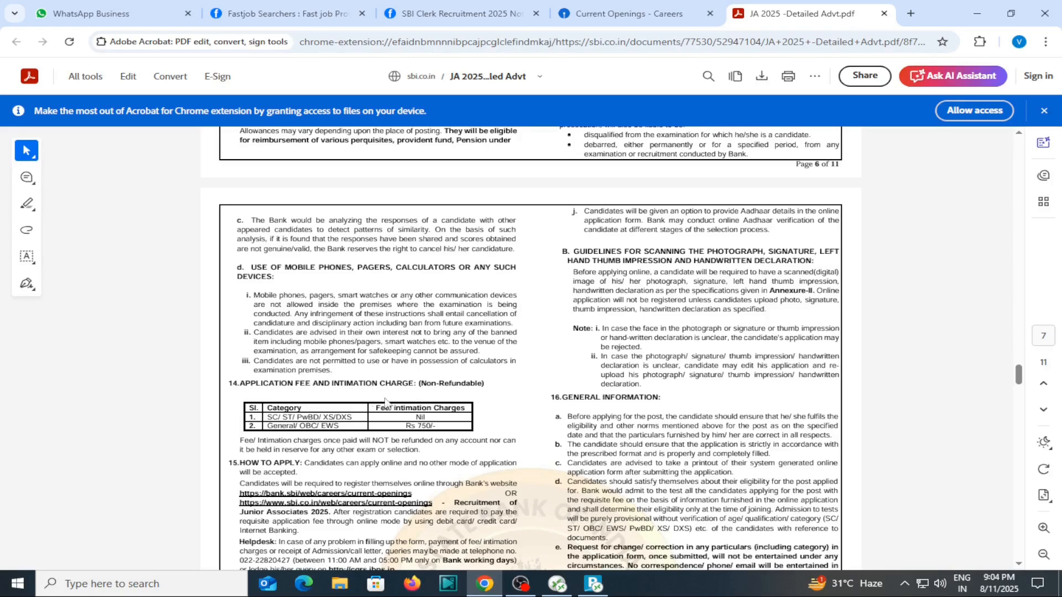
scroll(335, 421, "down", 3)
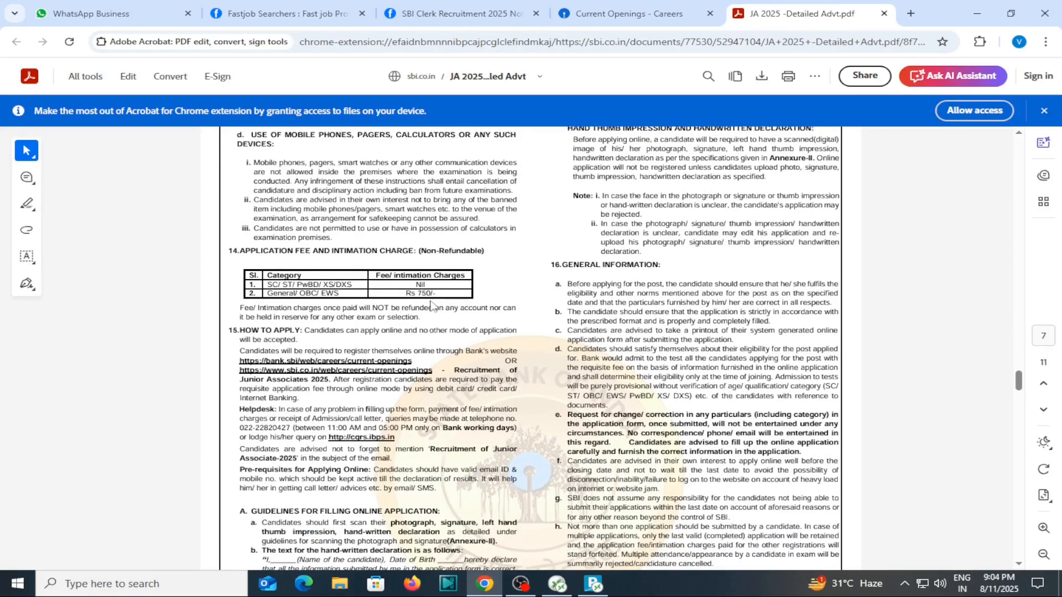
scroll(277, 338, "down", 2)
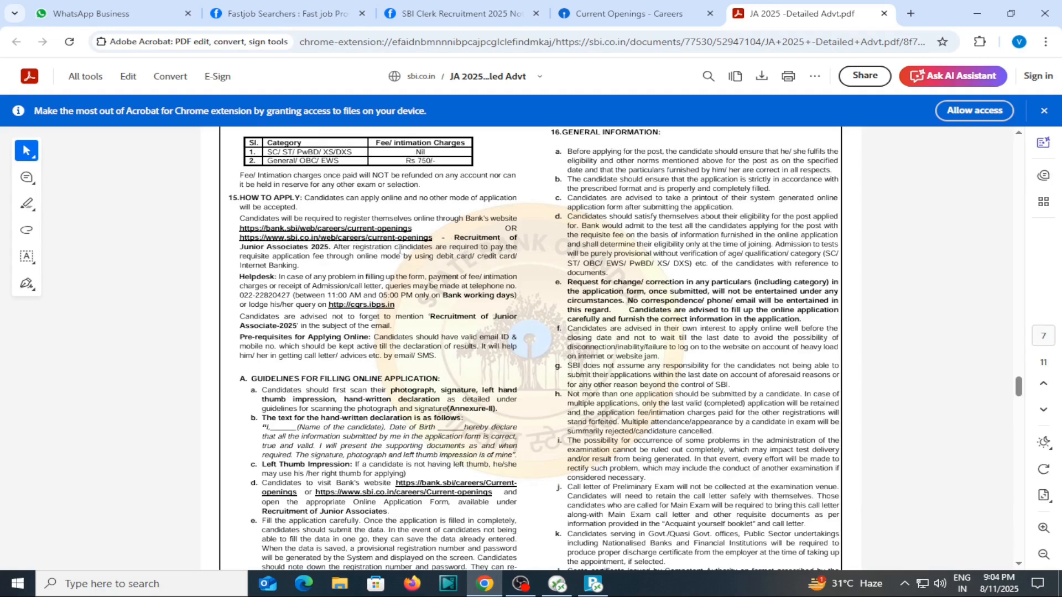
Draw a black rectangle around the hand-written declaration text in the guidelines for filling the online application on page 7.
scroll(321, 309, "down", 1)
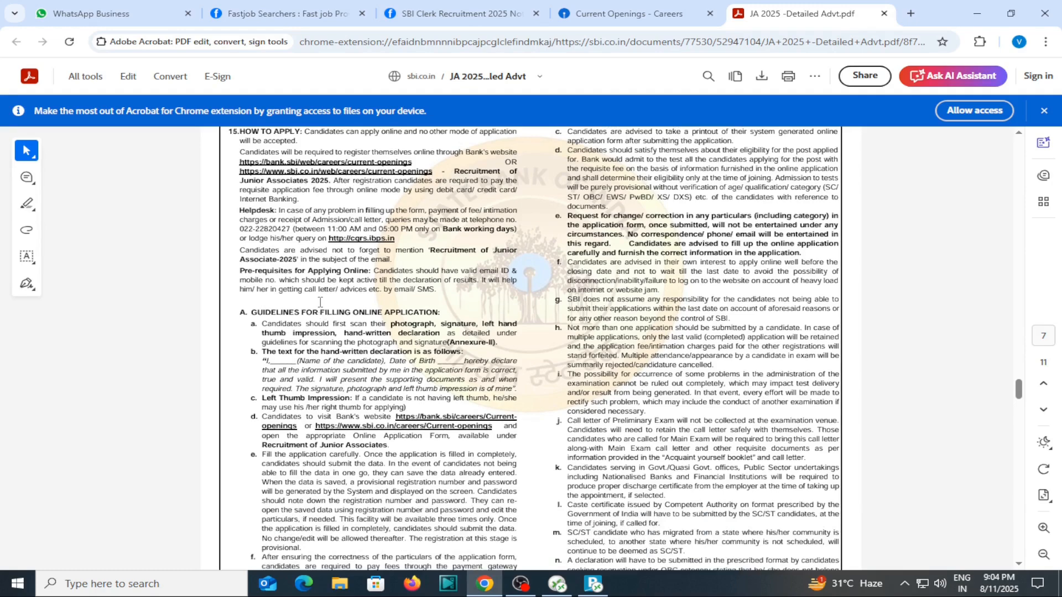
scroll(319, 302, "down", 2)
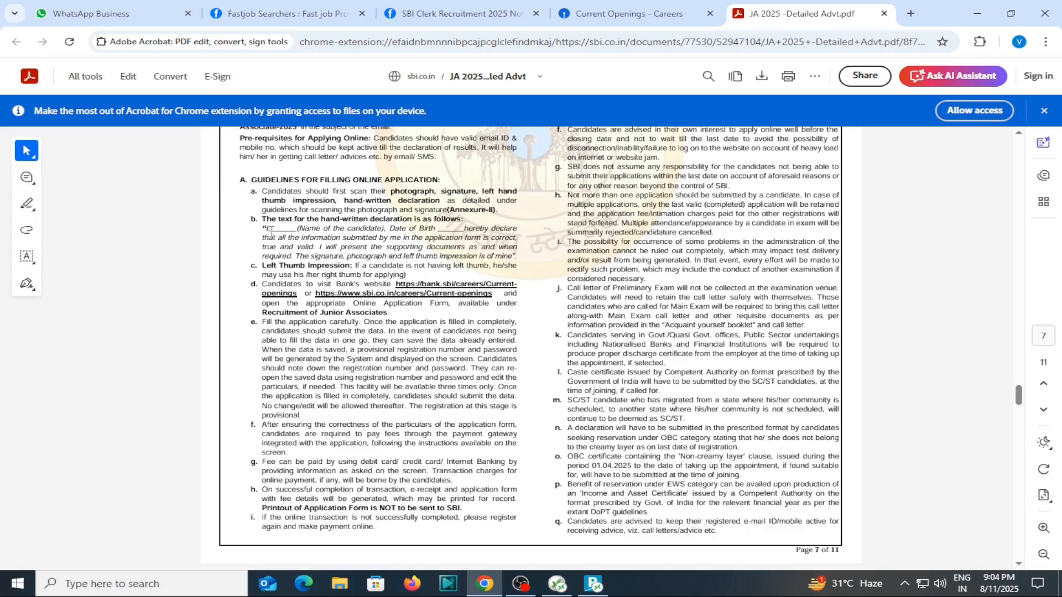
left_click(25, 257)
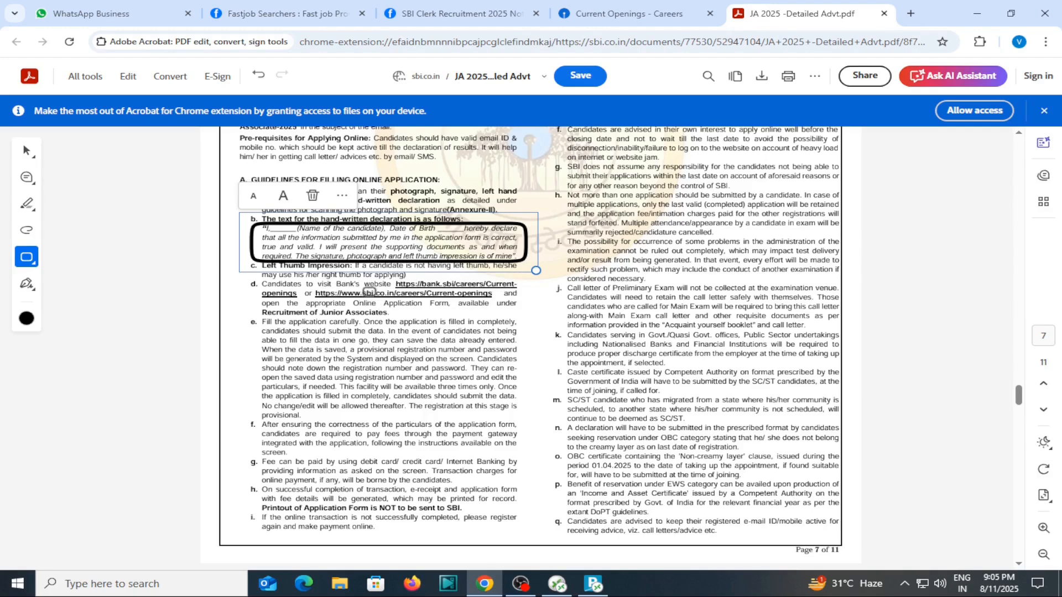
Skim the remaining pages for the exam centre list, the Annexure-II photo and signature upload guidelines, and the ex-servicemen proformas.
scroll(363, 340, "down", 1)
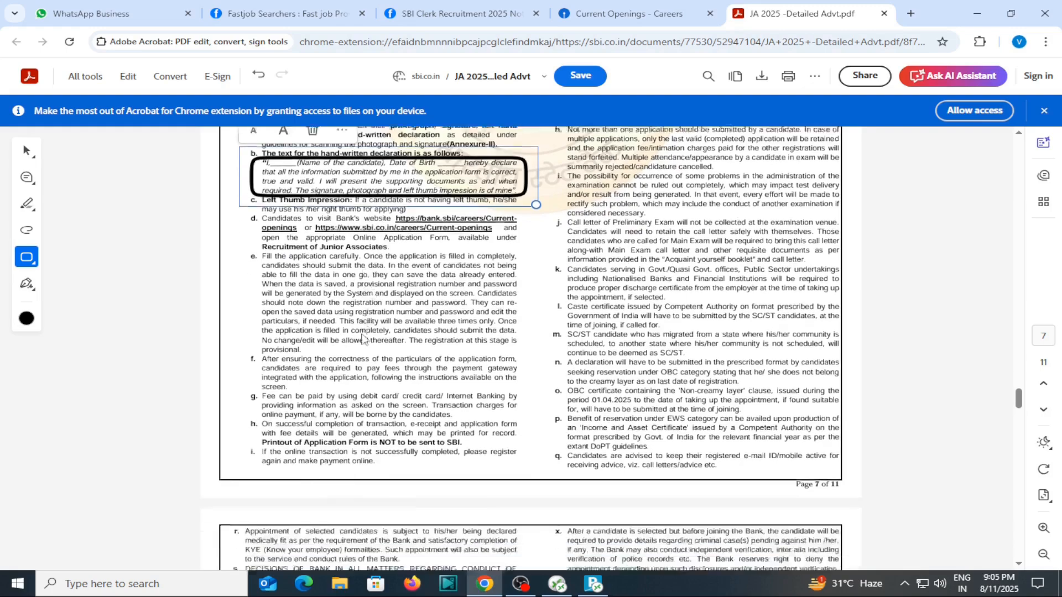
scroll(363, 340, "down", 6)
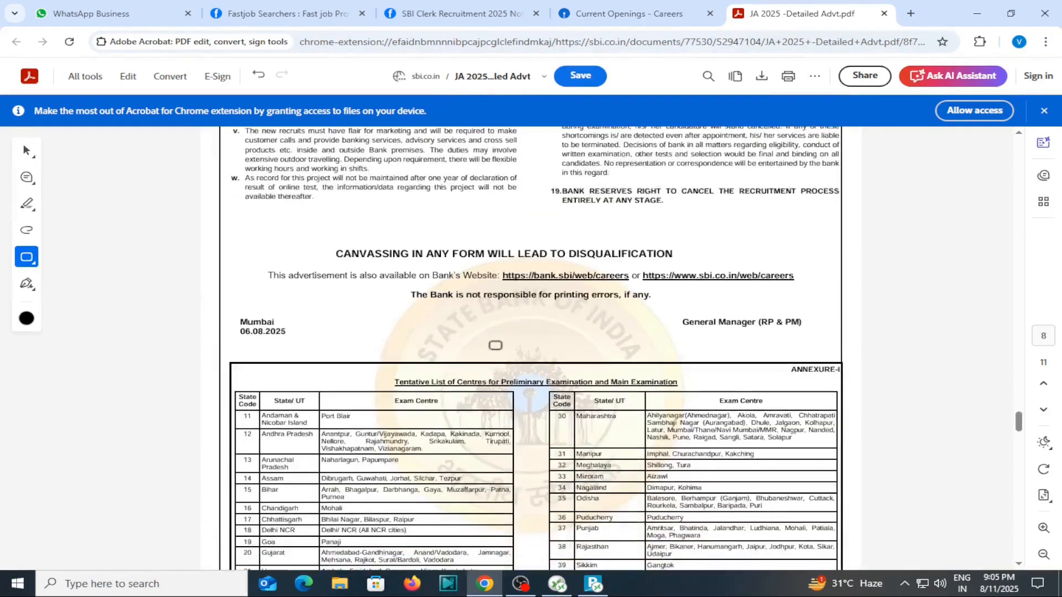
scroll(495, 345, "up", 4)
scroll(492, 345, "up", 7)
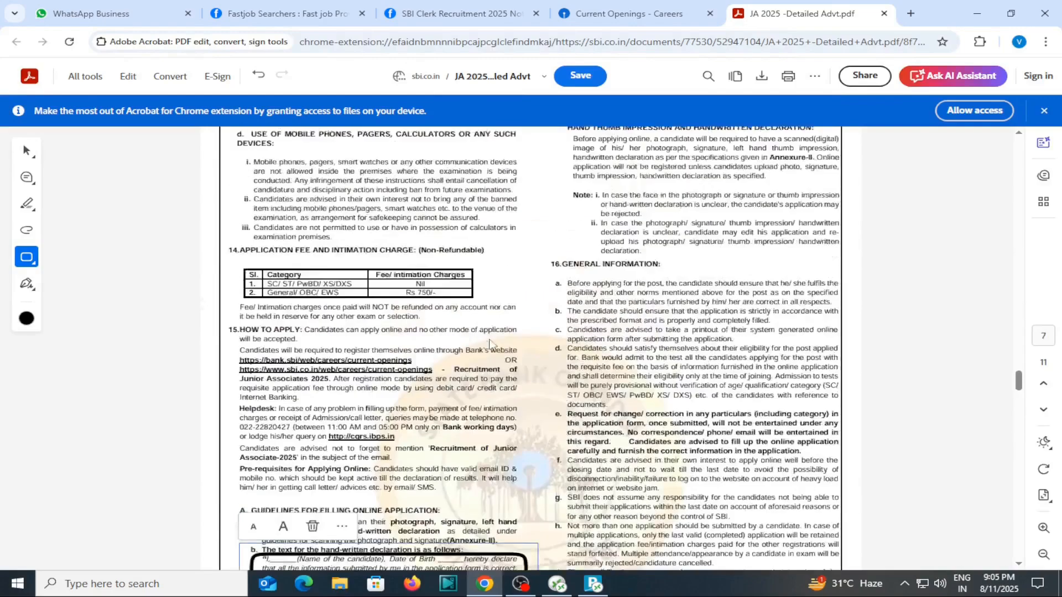
scroll(618, 330, "up", 5)
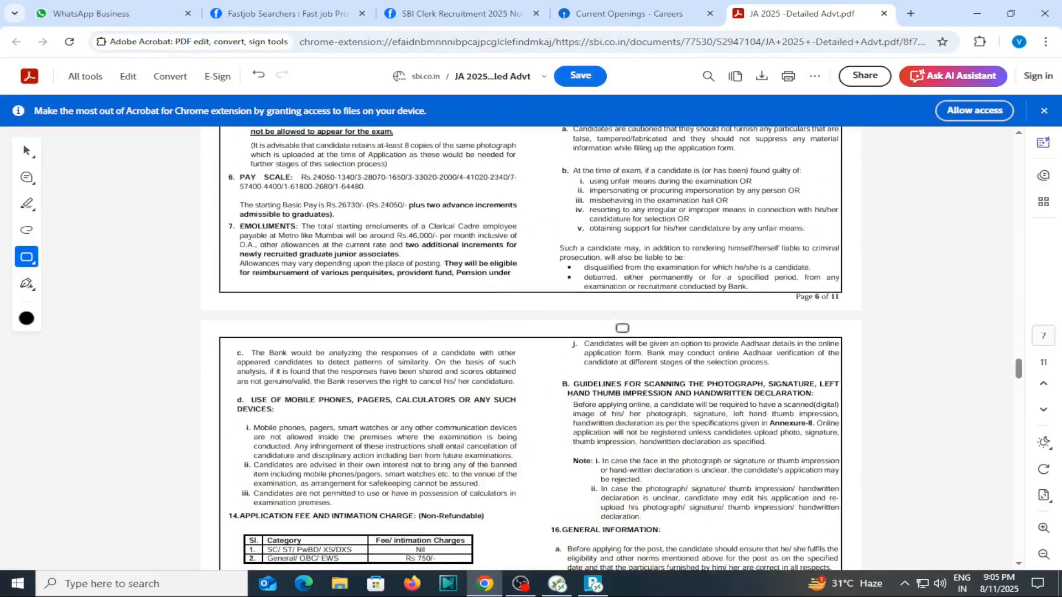
scroll(618, 330, "down", 14)
scroll(617, 330, "down", 20)
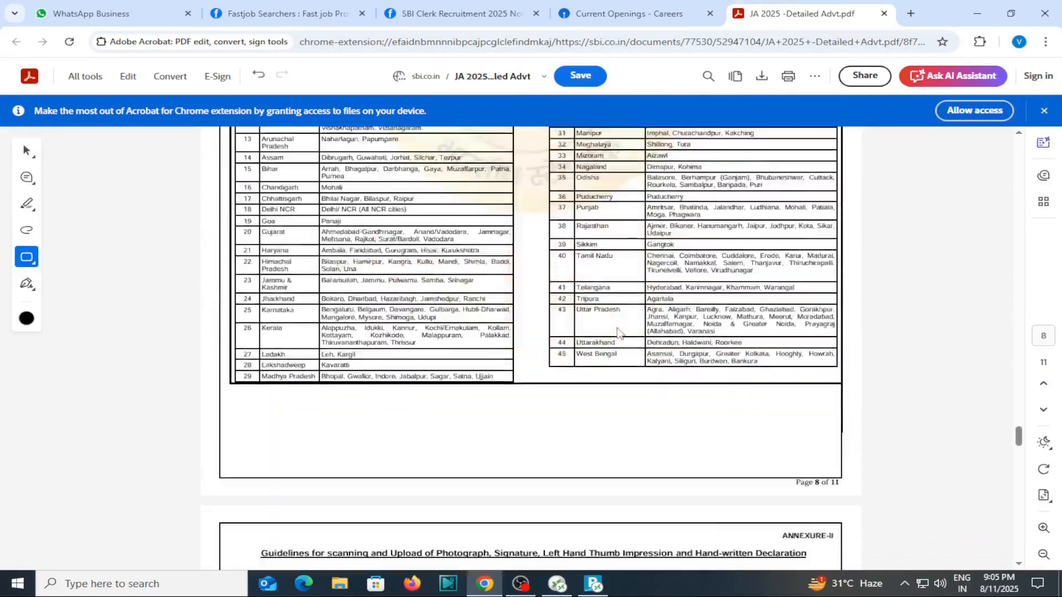
scroll(625, 335, "down", 4)
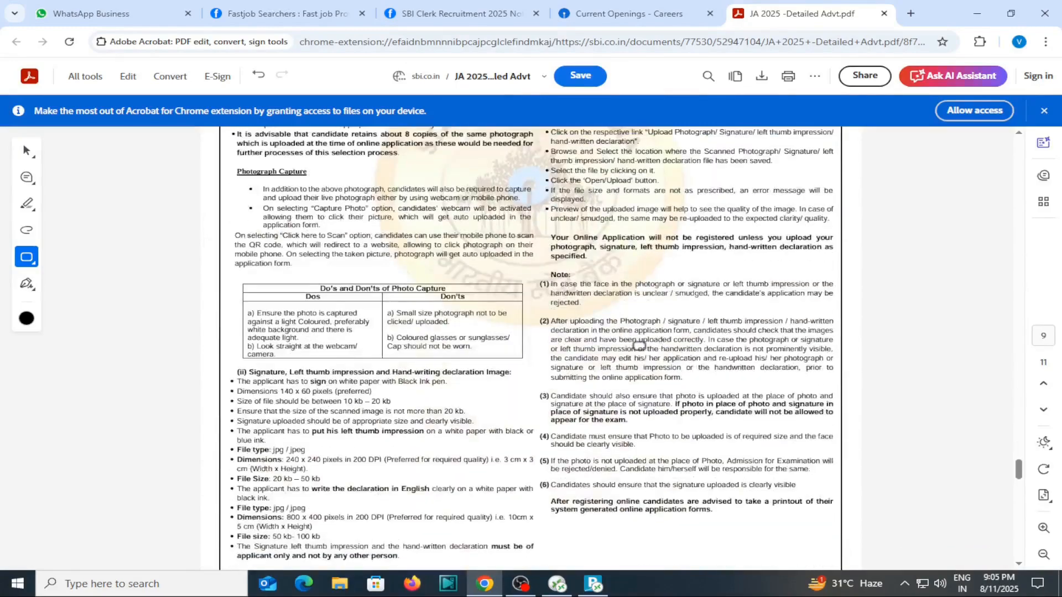
scroll(631, 347, "up", 18)
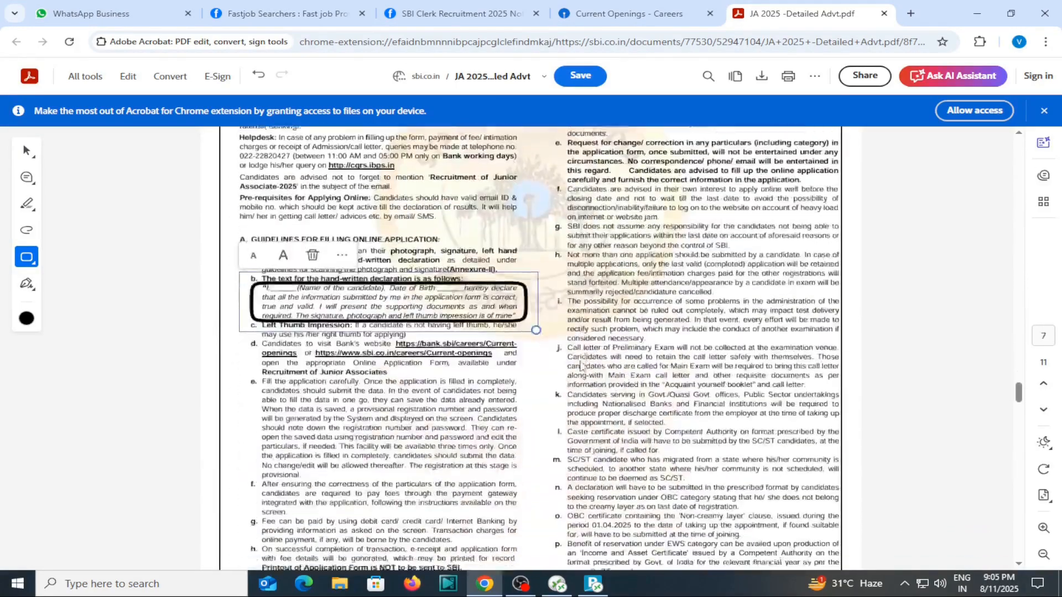
scroll(577, 365, "down", 15)
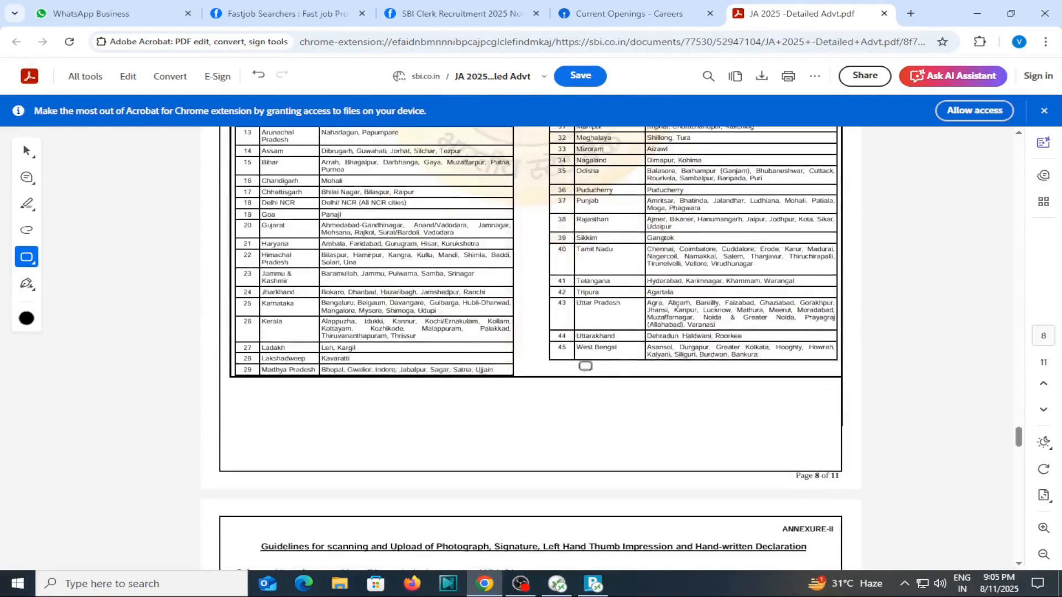
scroll(579, 366, "down", 20)
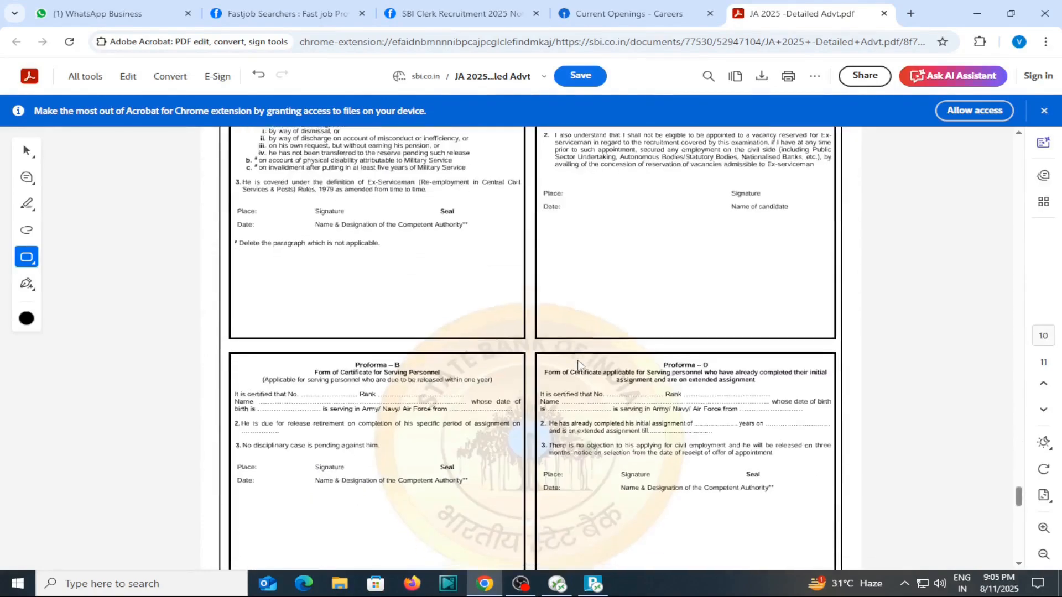
scroll(584, 367, "up", 12)
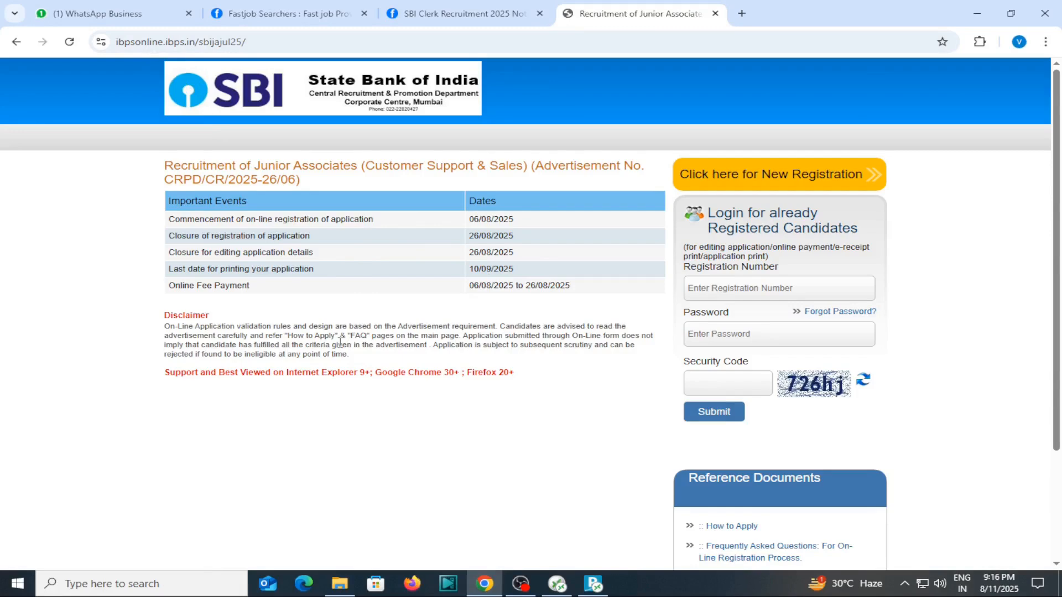
Check the important dates on the Junior Associates recruitment page and start a new registration.
scroll(340, 343, "down", 2)
scroll(367, 346, "up", 3)
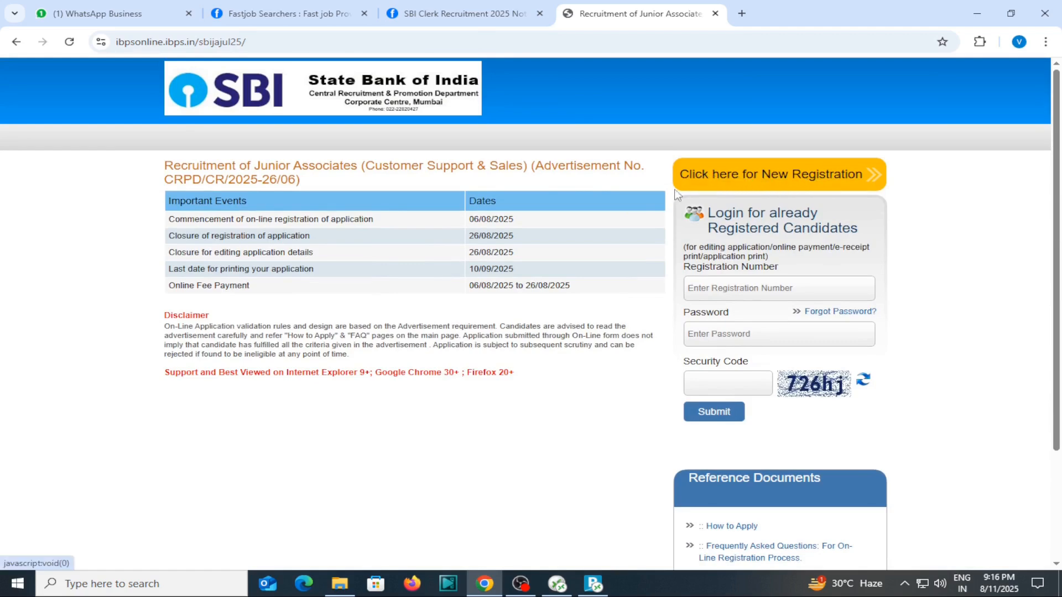
left_click(757, 180)
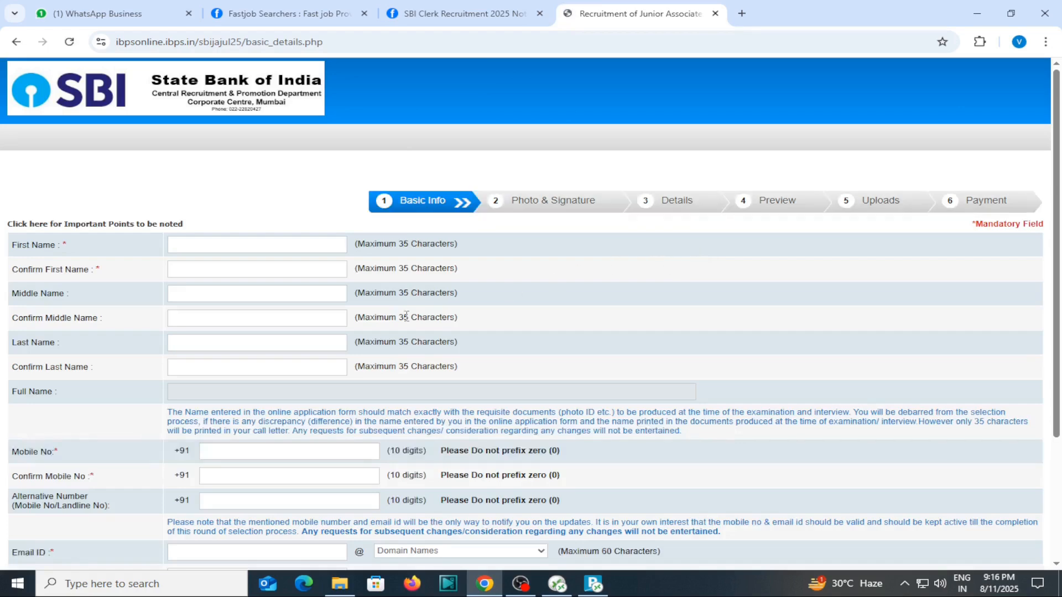
Examine the Basic Info form's name, mobile number, email ID and security code fields, including the available email domain names.
scroll(480, 397, "down", 3)
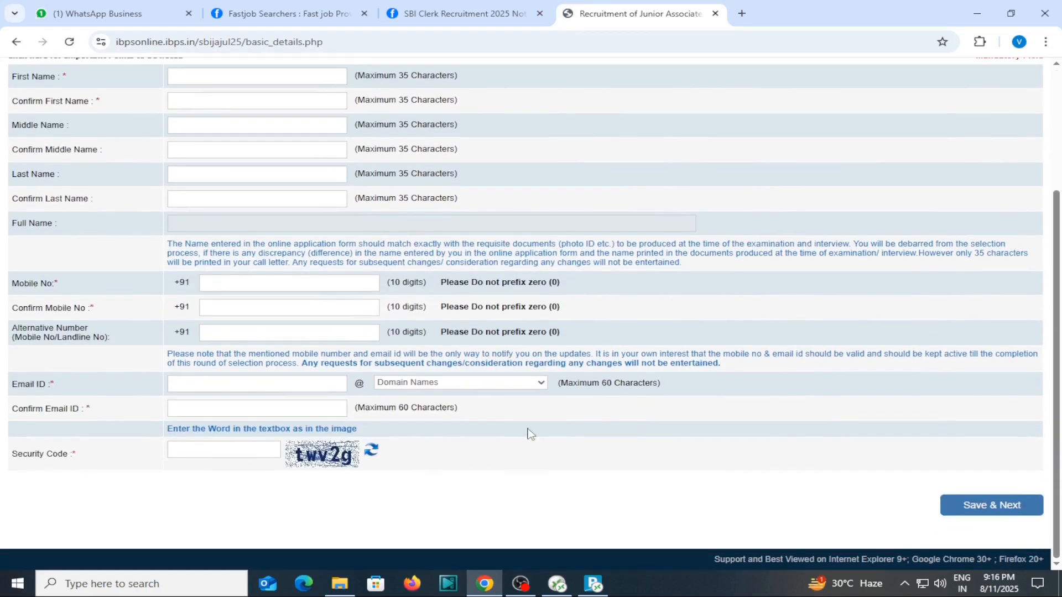
scroll(530, 434, "up", 3)
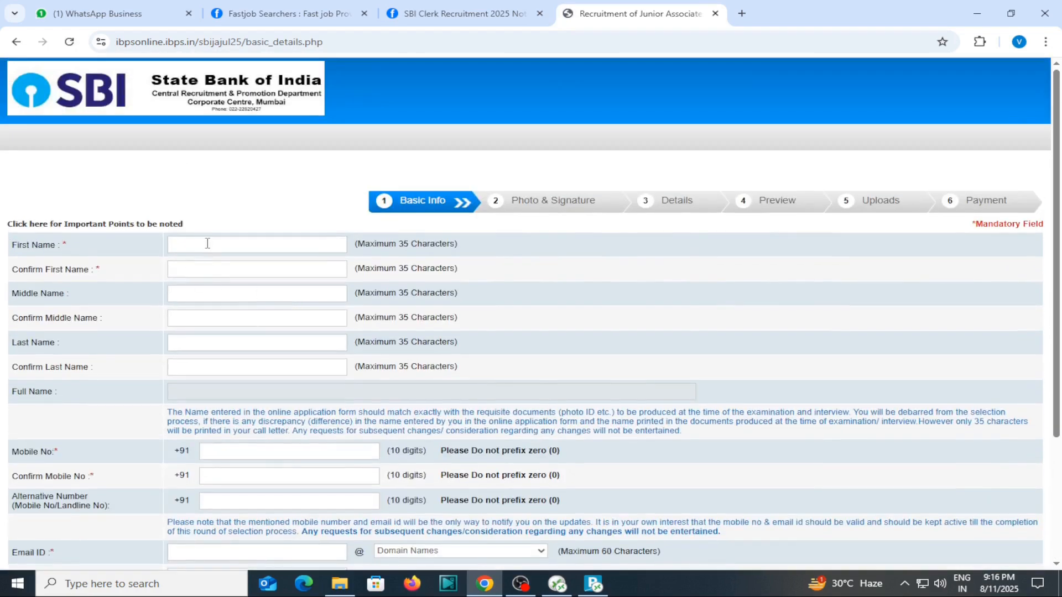
scroll(217, 245, "down", 1)
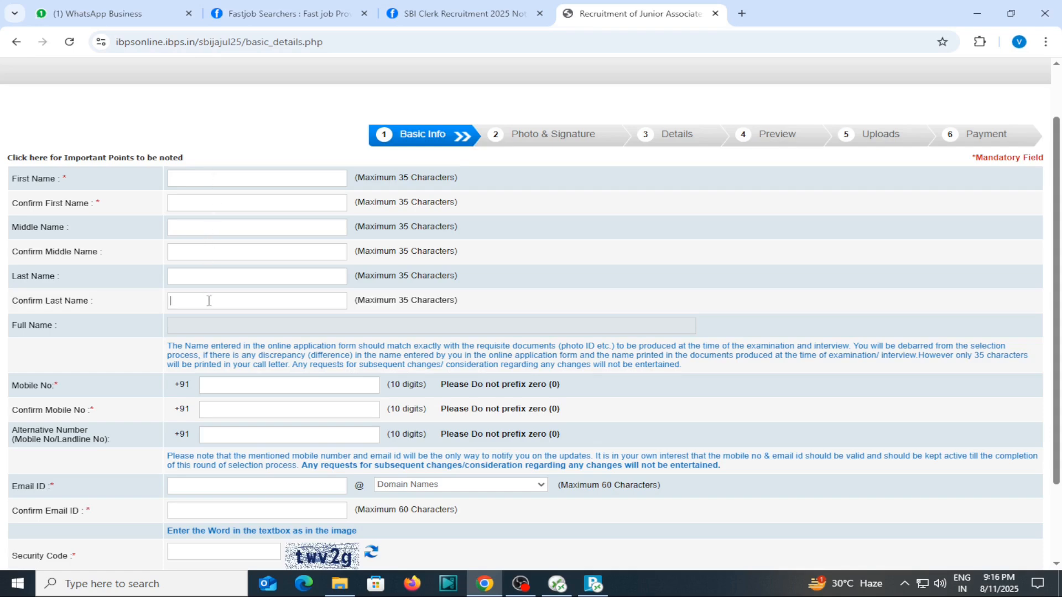
scroll(209, 301, "down", 2)
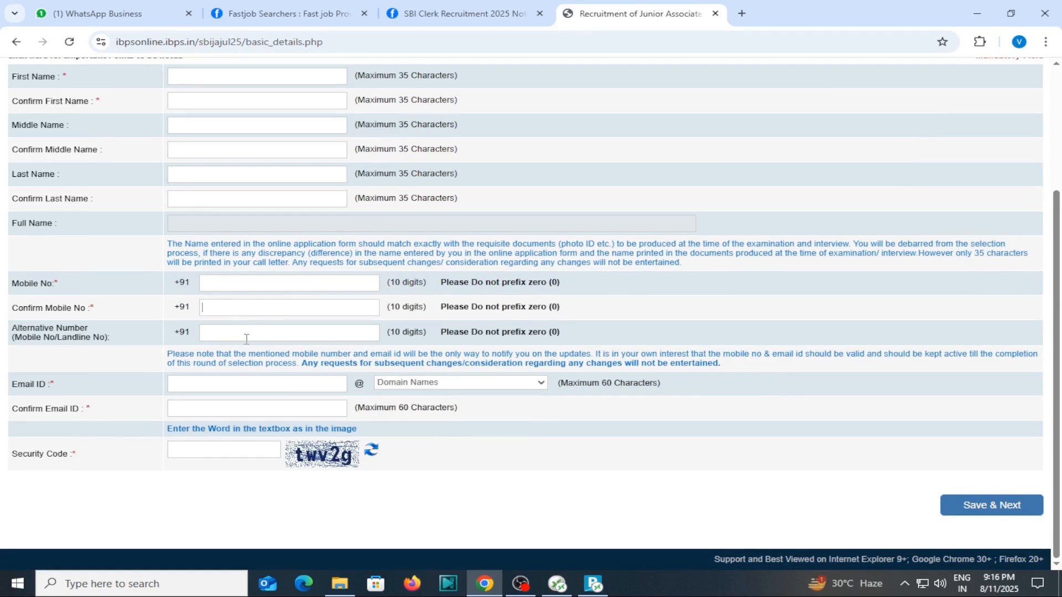
left_click(214, 390)
left_click(420, 385)
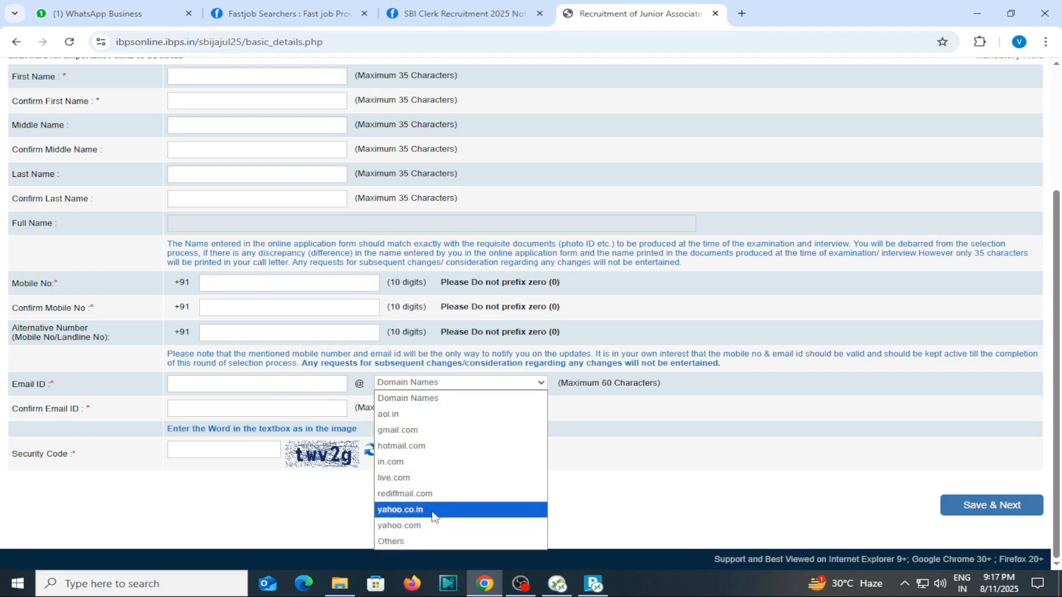
left_click(275, 387)
left_click(227, 389)
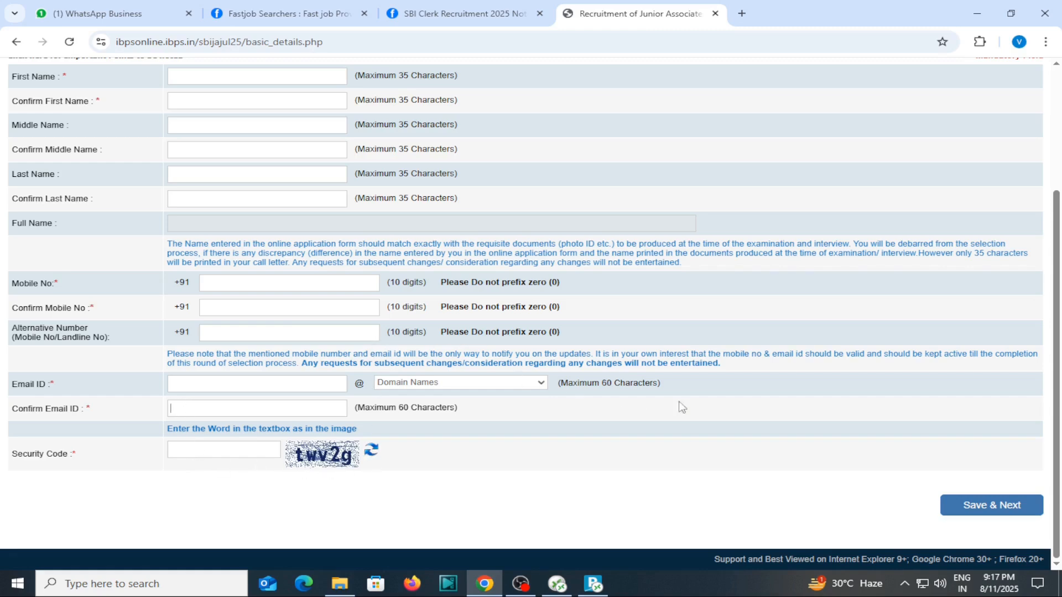
scroll(451, 382, "up", 3)
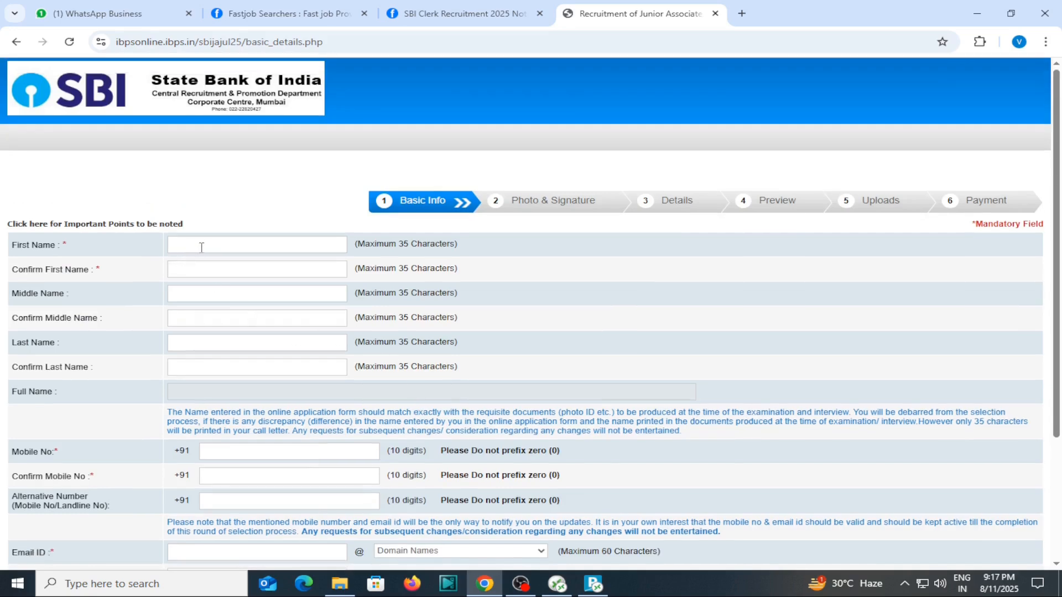
Fill in the candidate's name, mobile number, email ID and security code in the Basic Info form, then save and confirm the data.
left_click(205, 246)
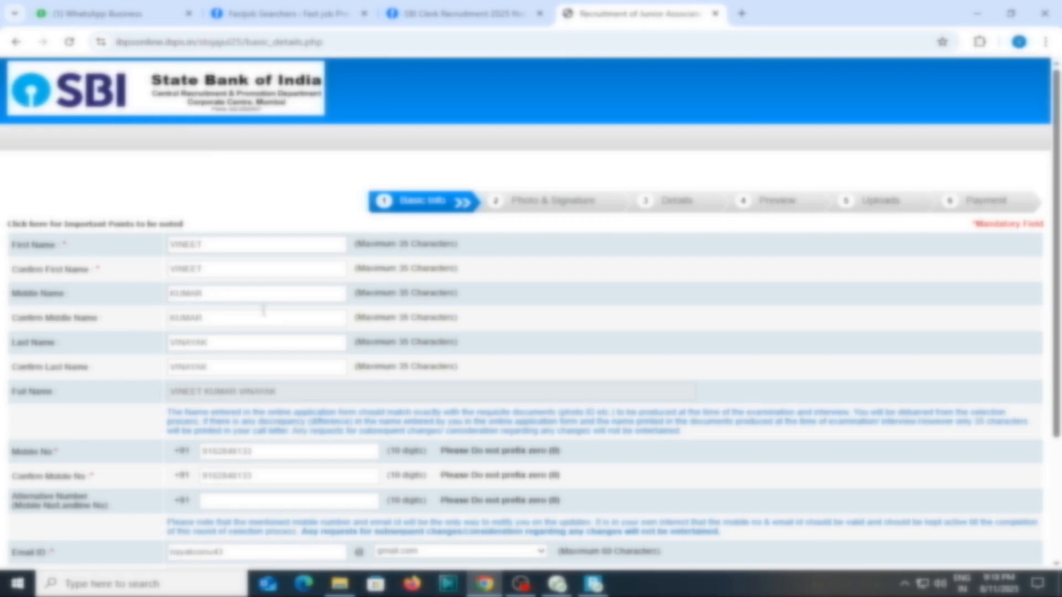
scroll(227, 297, "down", 3)
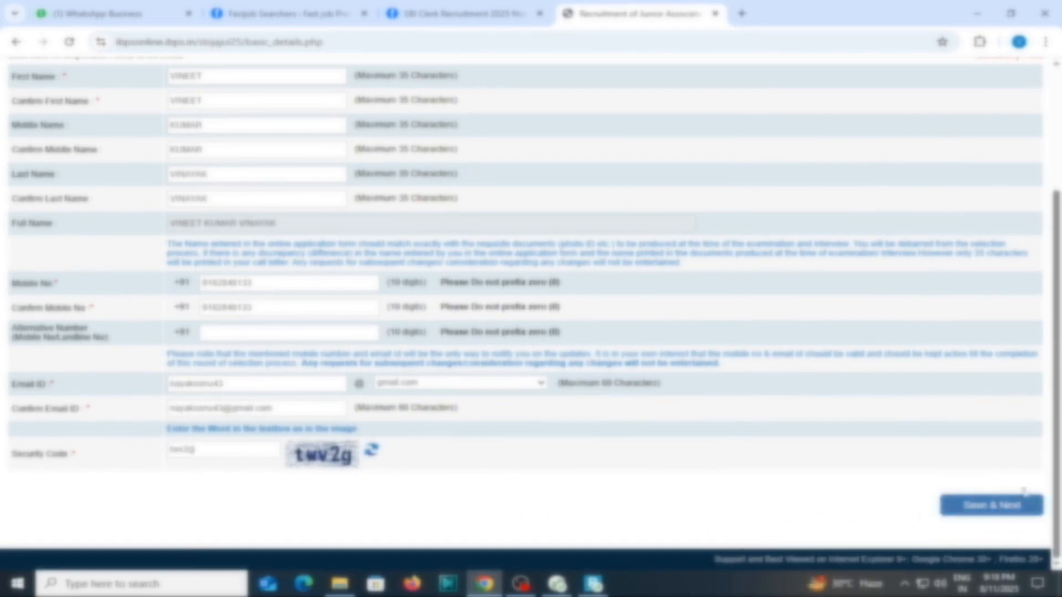
left_click(983, 517)
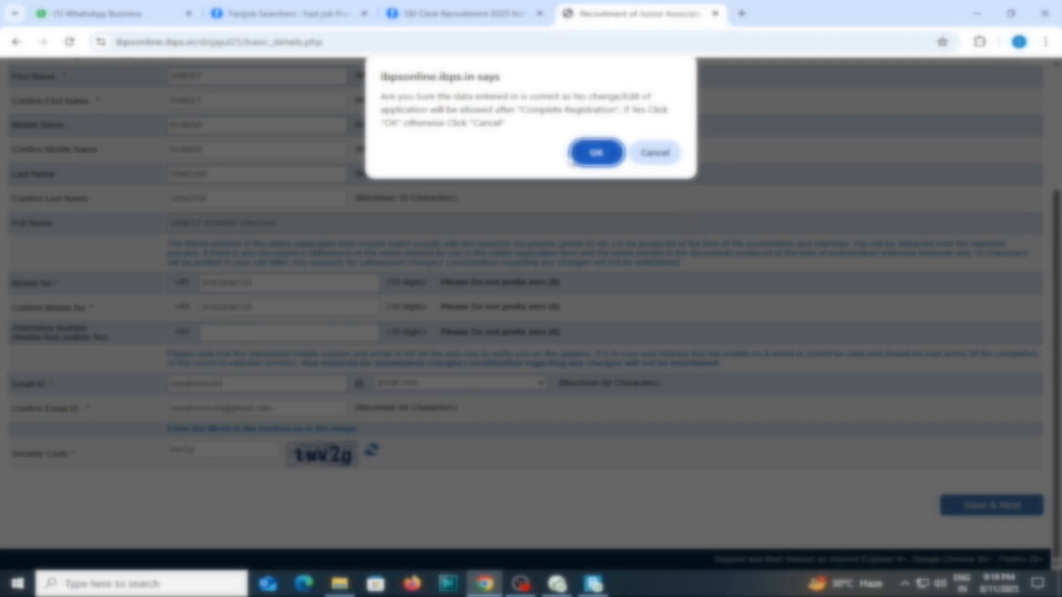
left_click(595, 157)
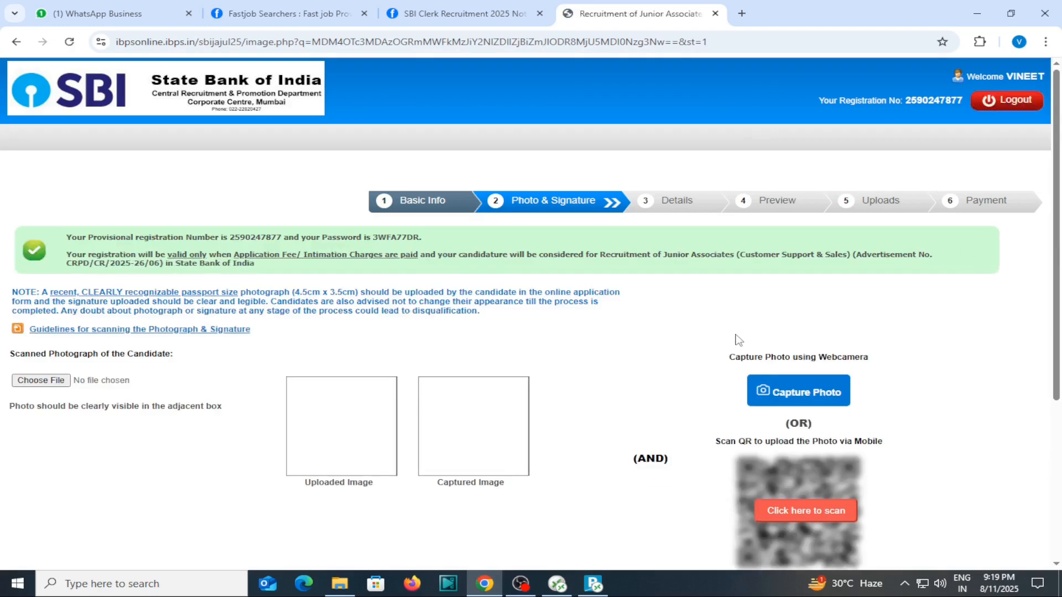
Review the photograph and signature upload requirements and reveal the QR code for uploading the photo via mobile.
scroll(616, 295, "down", 3)
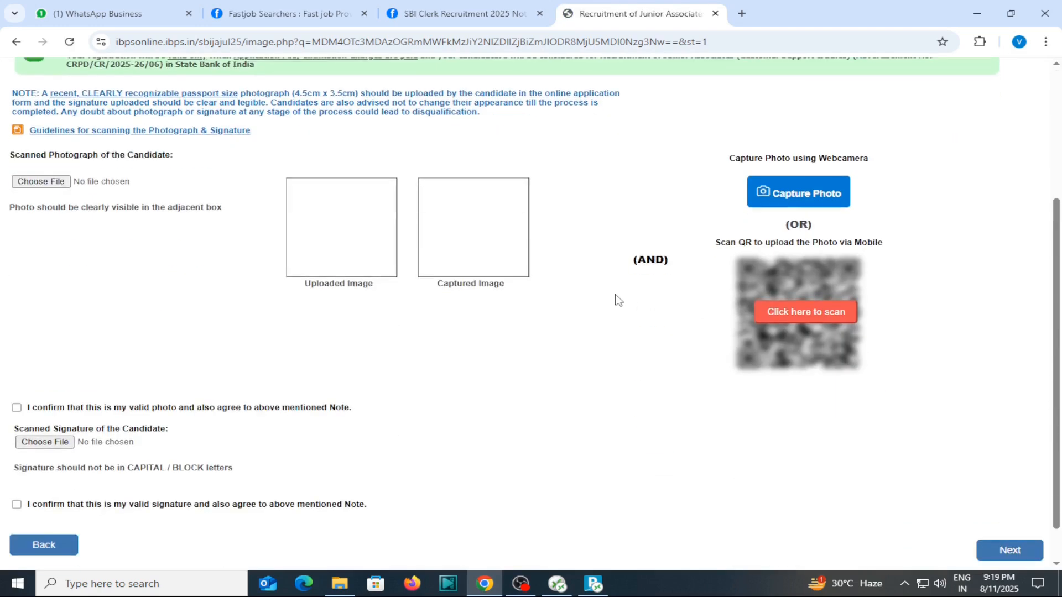
scroll(617, 299, "up", 2)
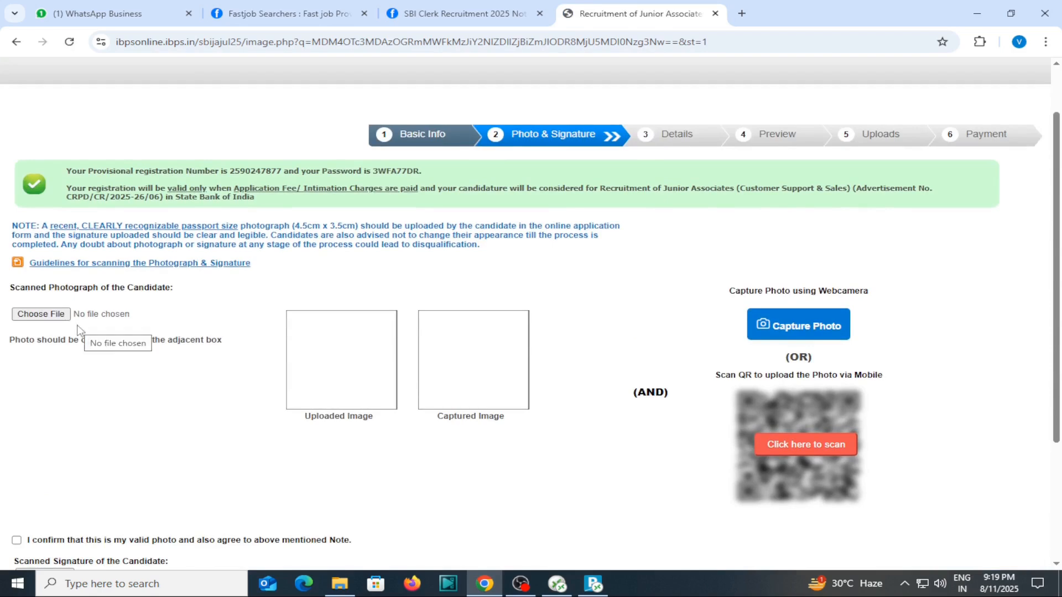
scroll(218, 338, "down", 3)
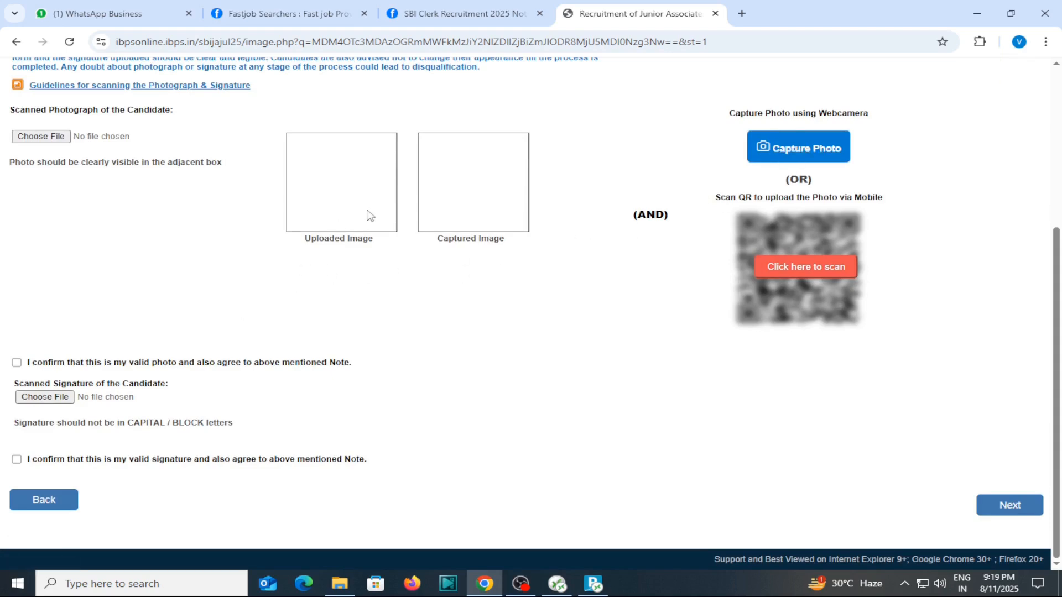
scroll(147, 237, "up", 1)
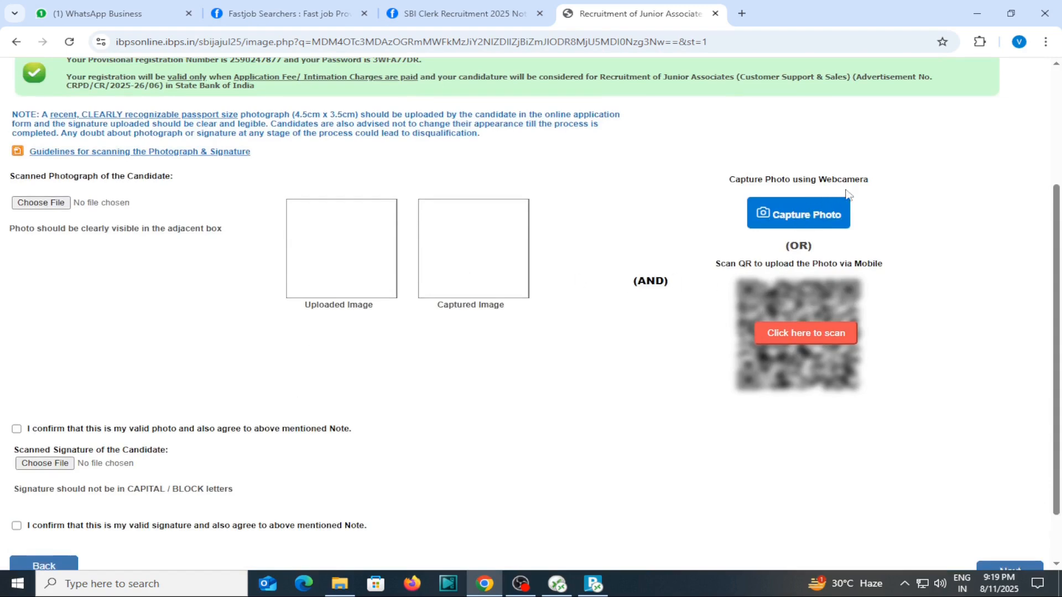
left_click(818, 337)
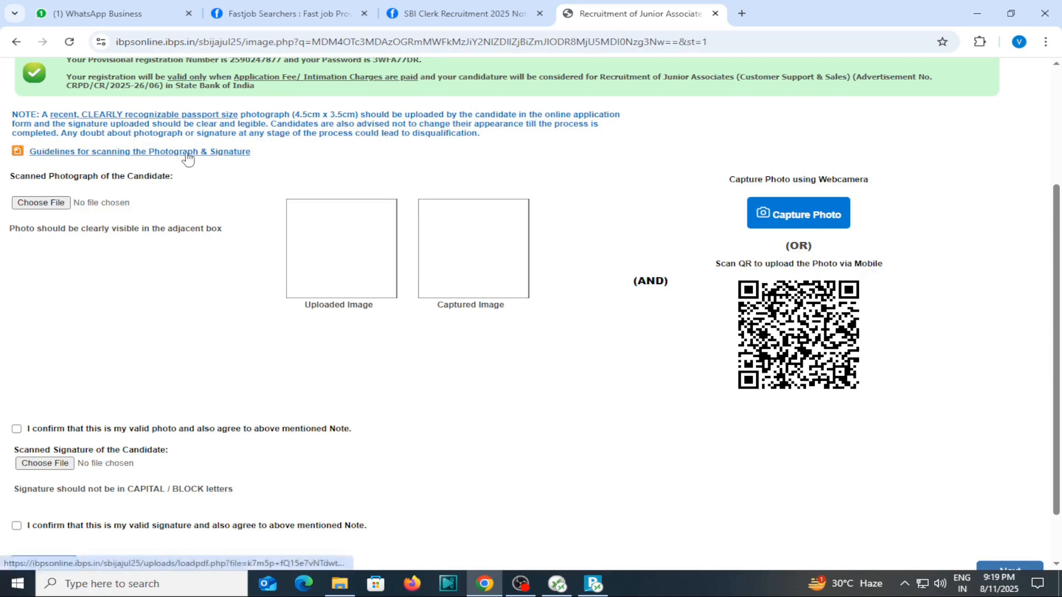
Open the guidelines for scanning the photograph and signature and read the photo, thumb impression and hand-written declaration specifications.
left_click(249, 151)
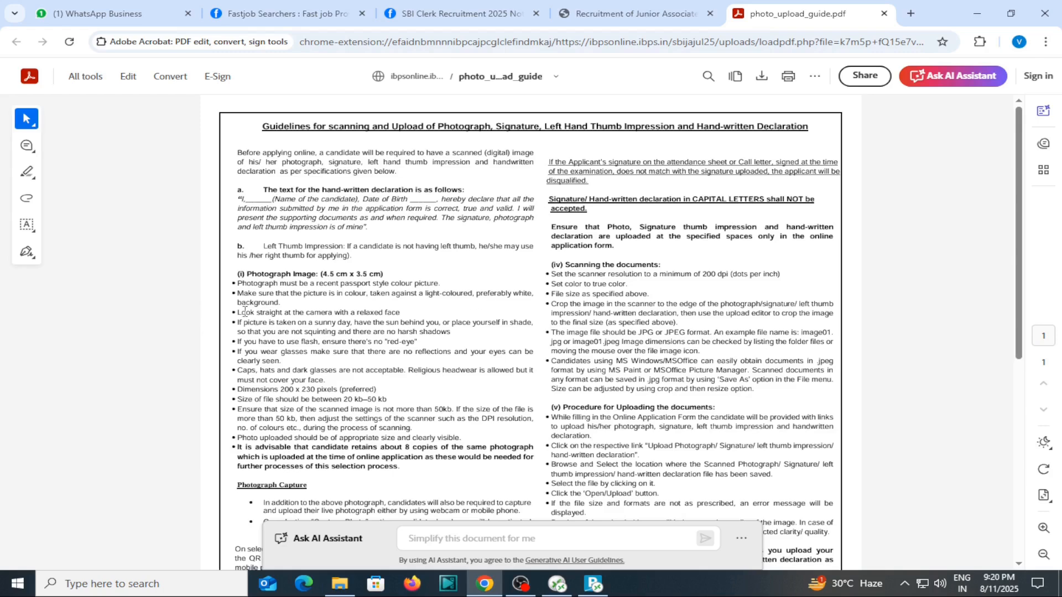
scroll(319, 386, "down", 3)
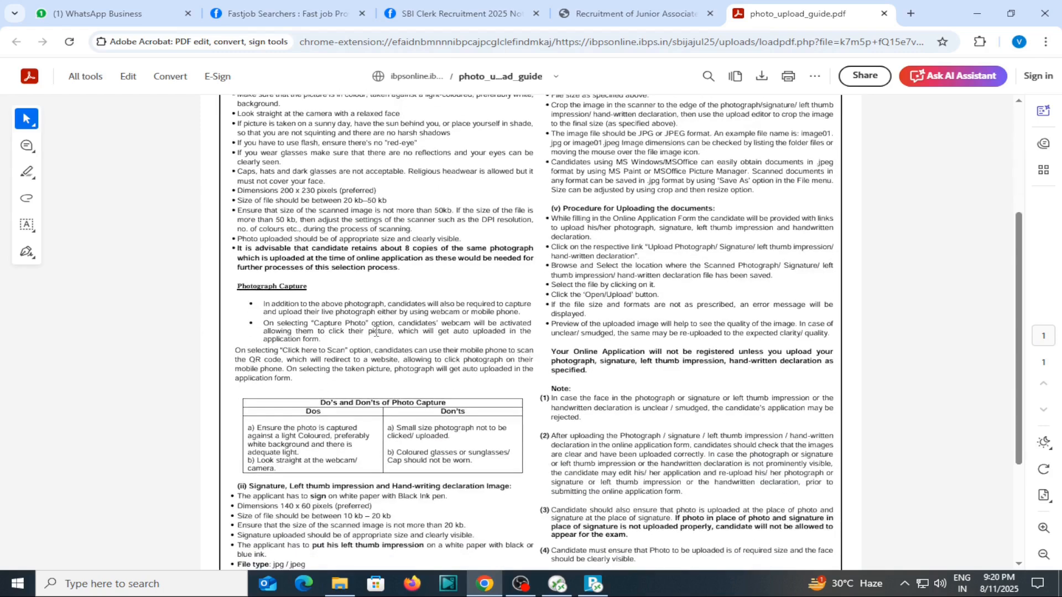
scroll(445, 426, "down", 1)
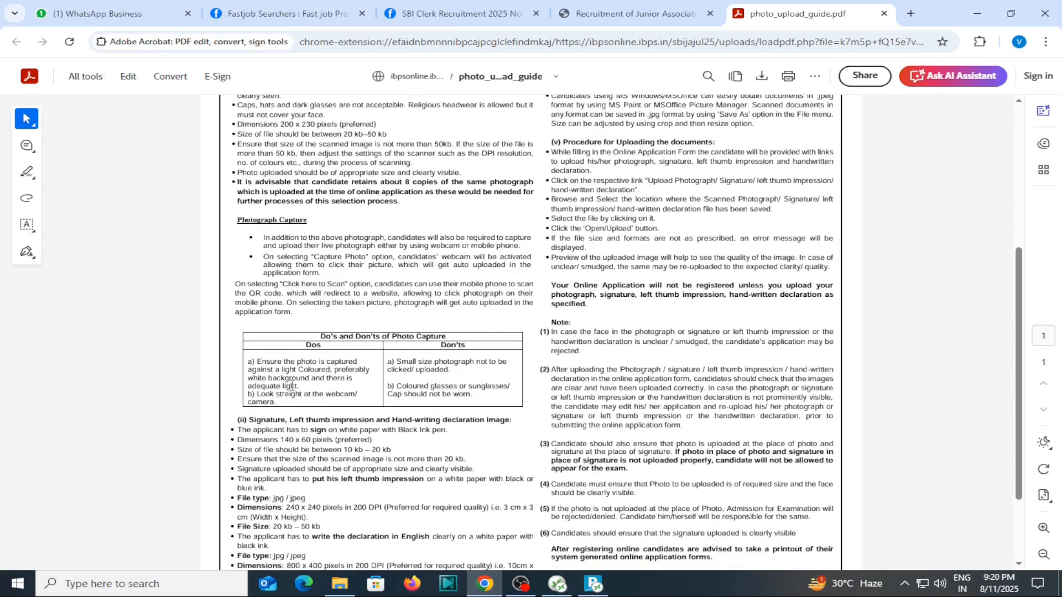
scroll(292, 386, "down", 2)
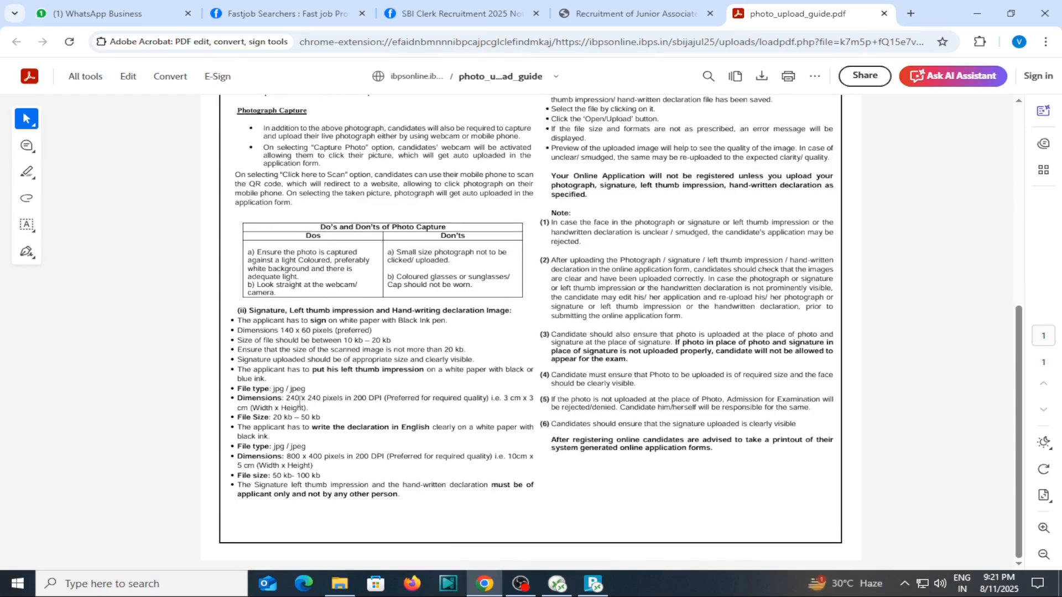
scroll(299, 396, "up", 7)
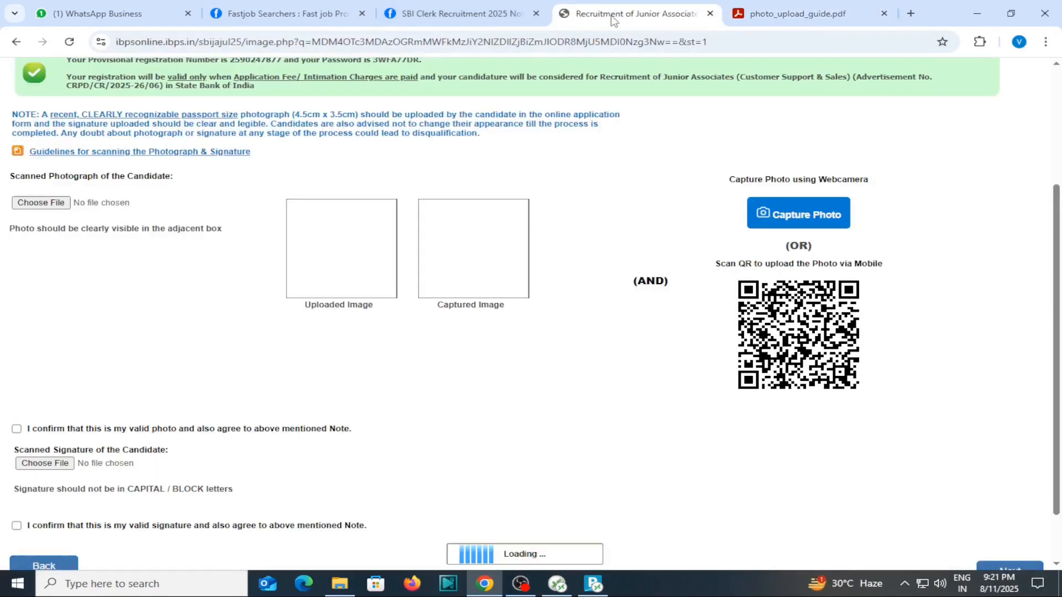
Return to the application form and upload the candidate's scanned photograph from the Desktop folder.
left_click(611, 16)
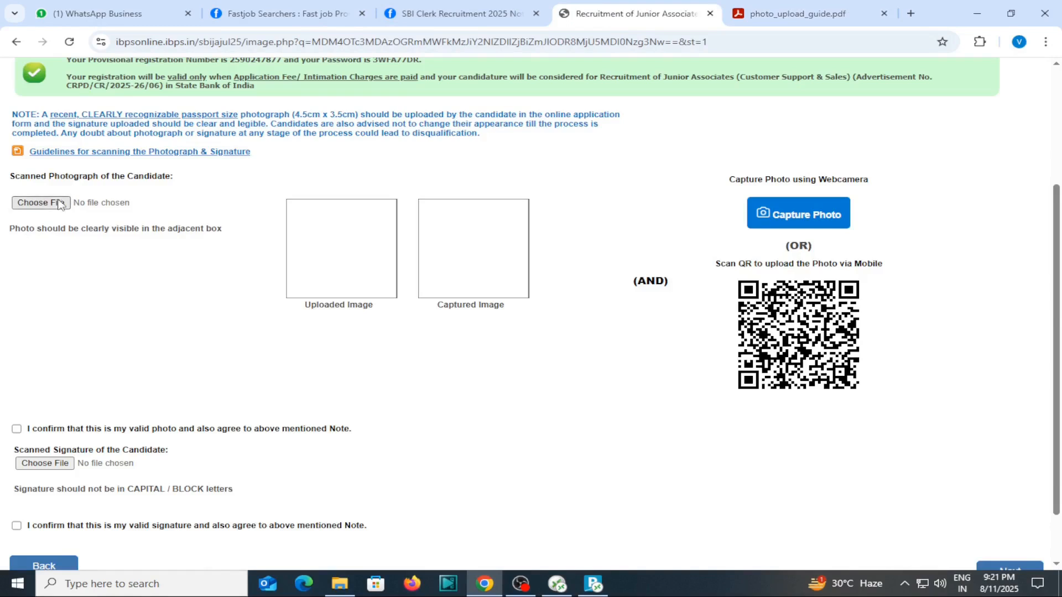
left_click(41, 203)
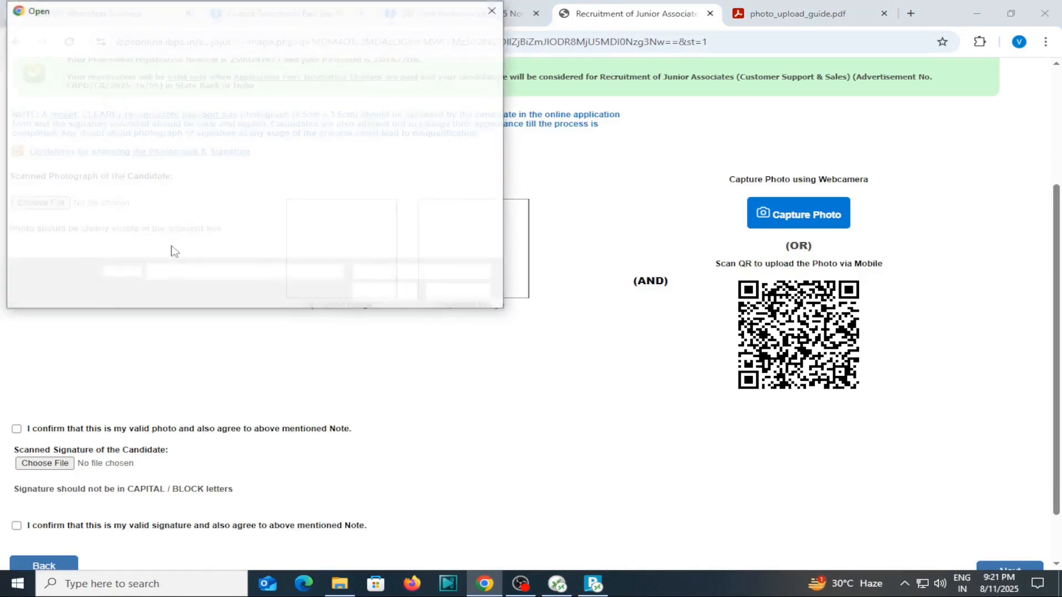
scroll(304, 166, "down", 1)
scroll(283, 215, "down", 4)
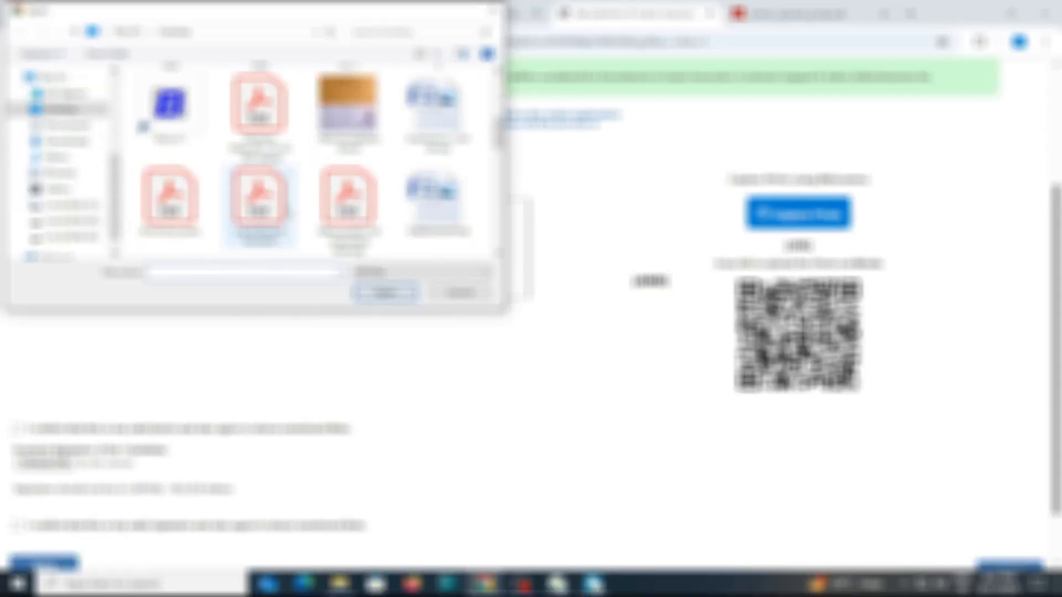
left_click(252, 209)
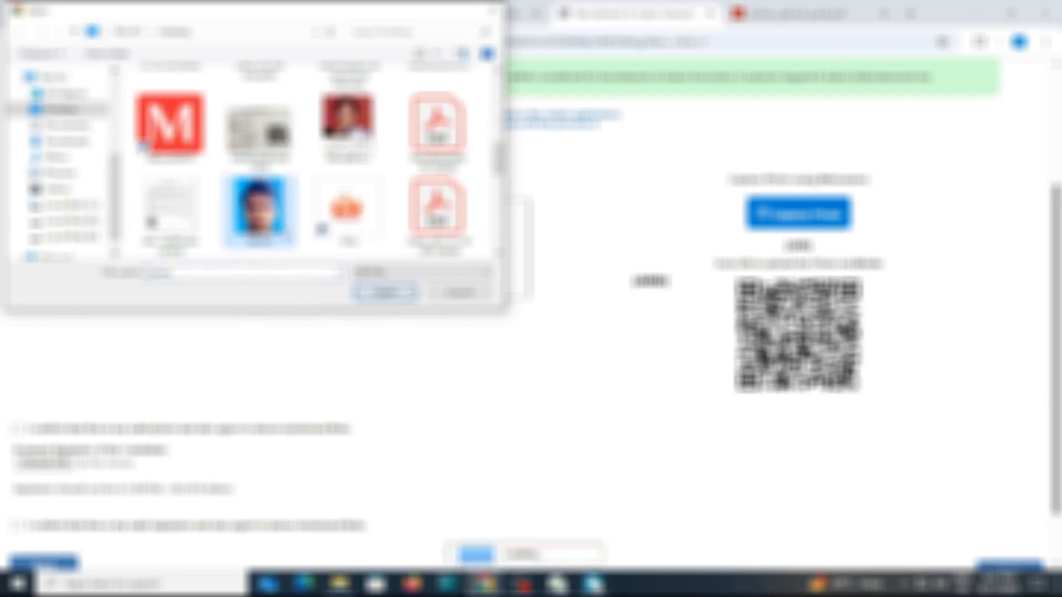
left_click(384, 296)
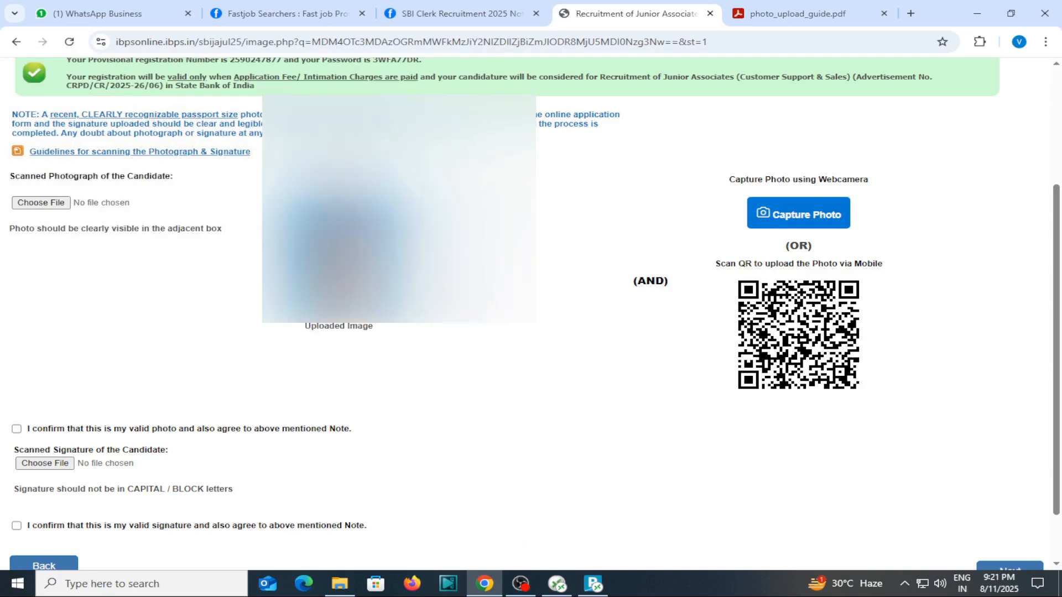
Try to capture the candidate's live photo with the webcam, allowing camera access while visiting the site, and save the shot.
scroll(573, 287, "down", 2)
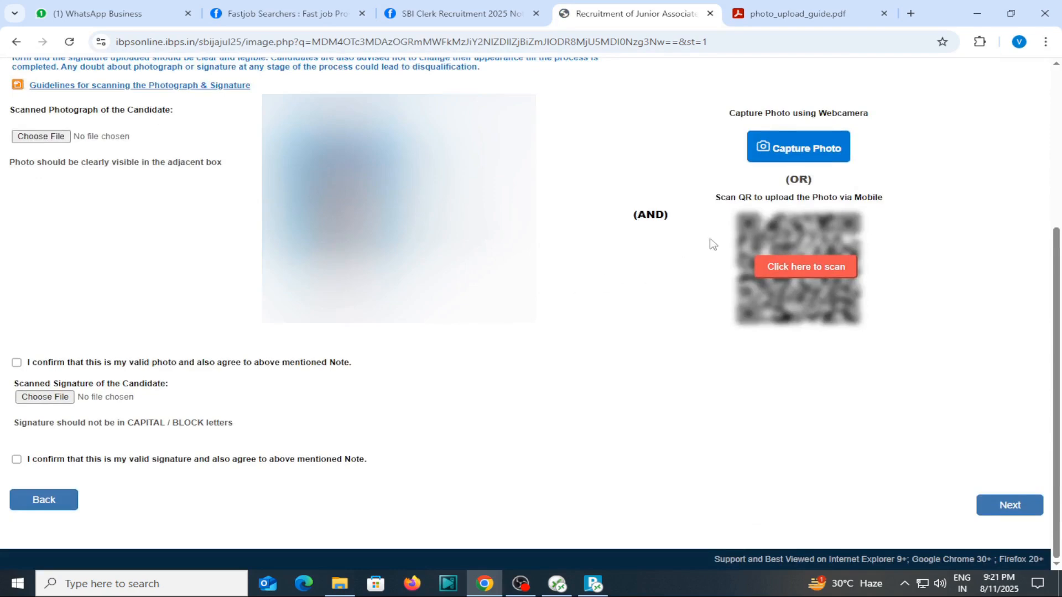
left_click(808, 156)
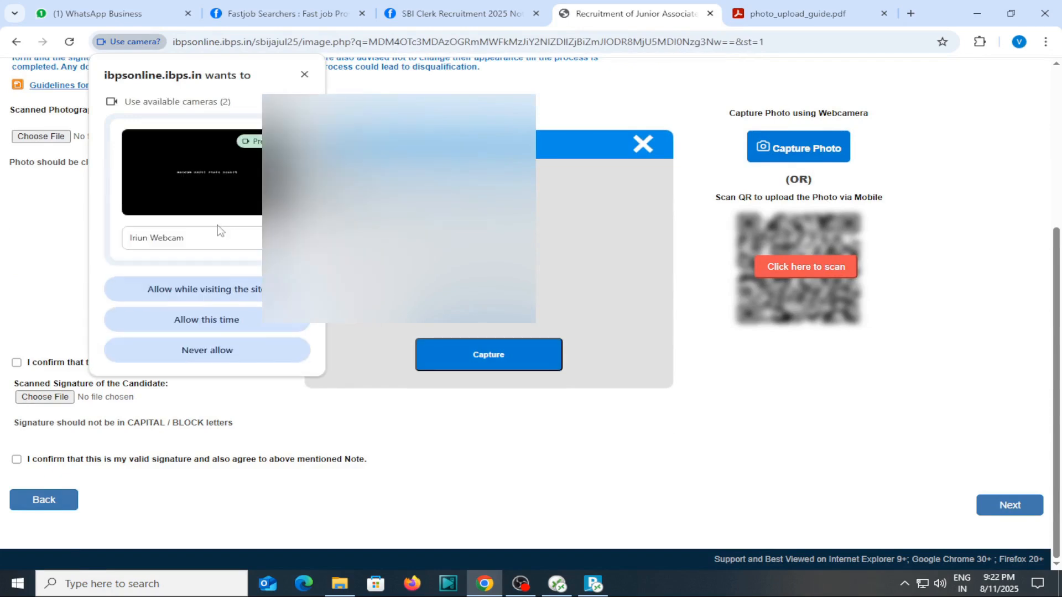
left_click(232, 294)
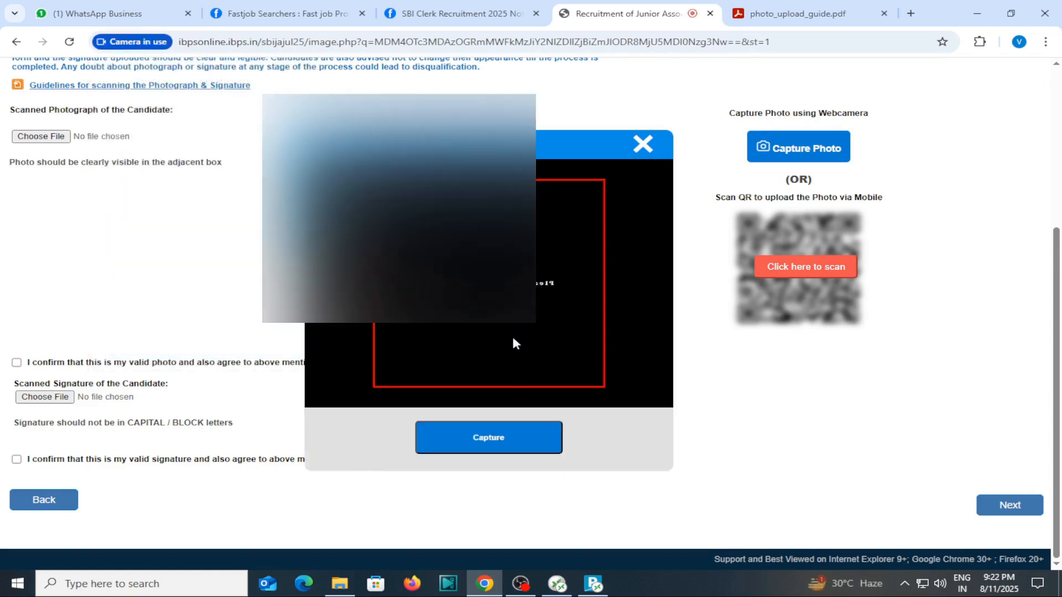
left_click(487, 445)
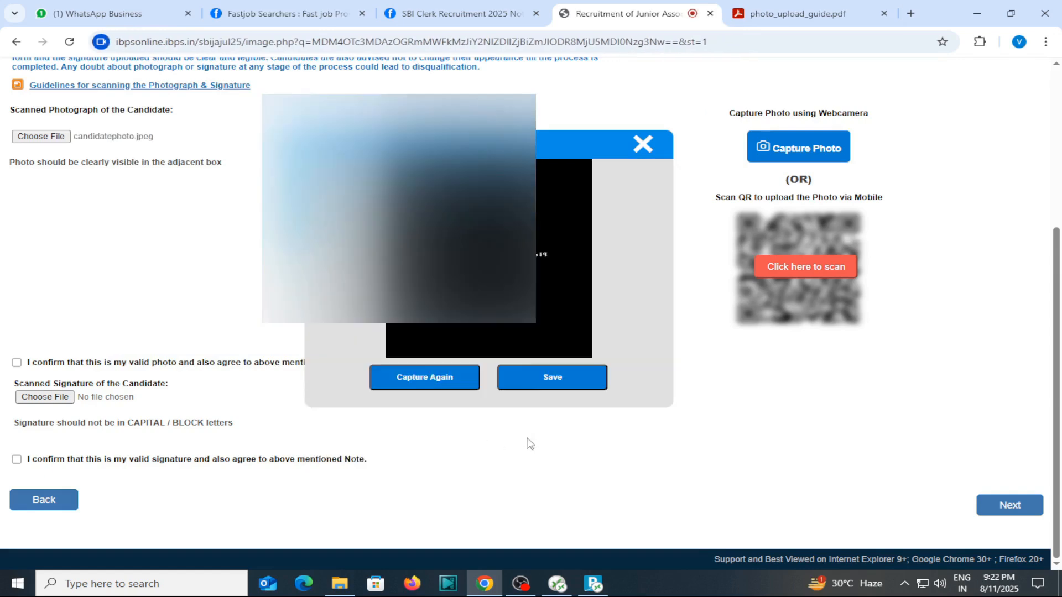
left_click(553, 378)
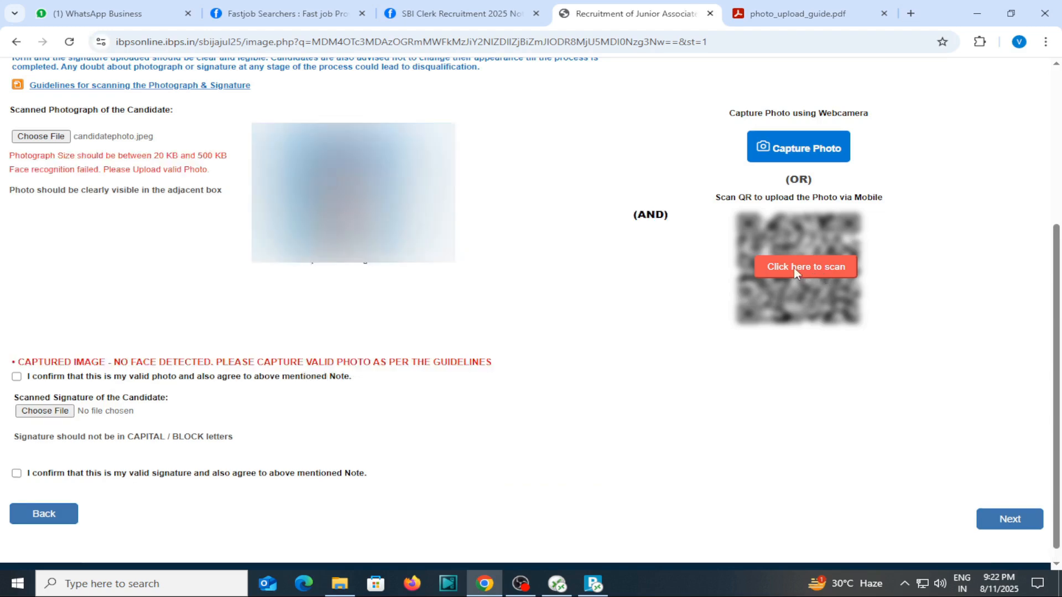
Use the mobile QR code option to add the live photo and confirm that the photo is valid.
left_click(808, 264)
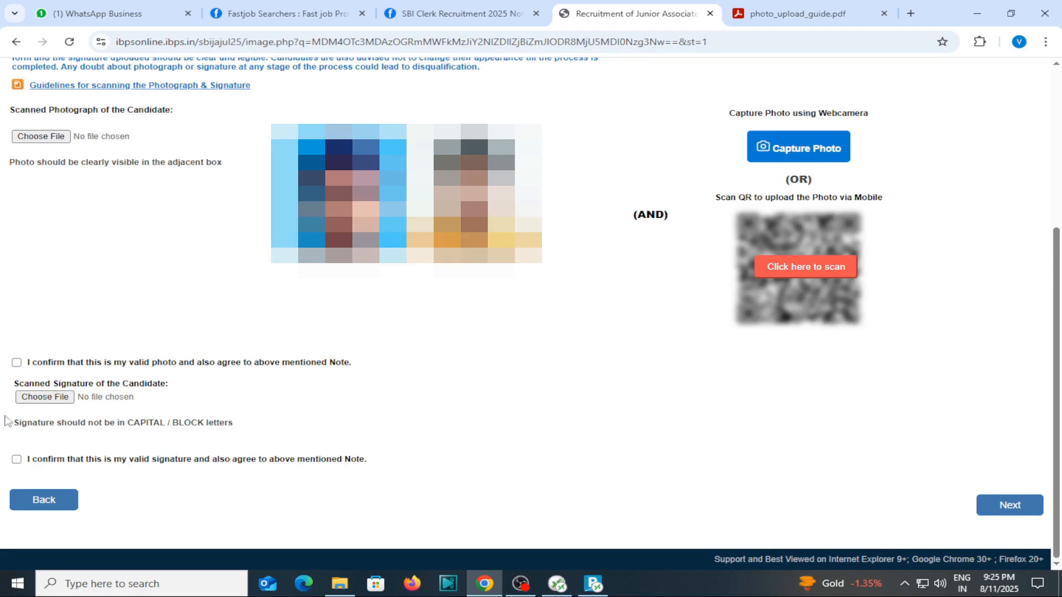
left_click(16, 364)
Try to upload a scanned signature image of the candidate from the Desktop folder.
left_click(54, 398)
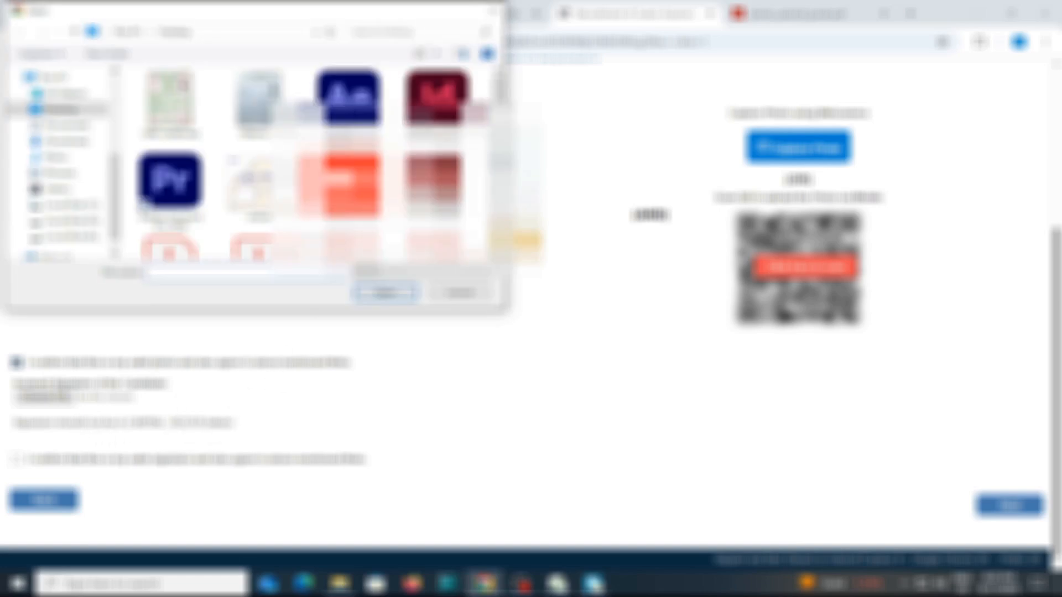
scroll(246, 221, "down", 3)
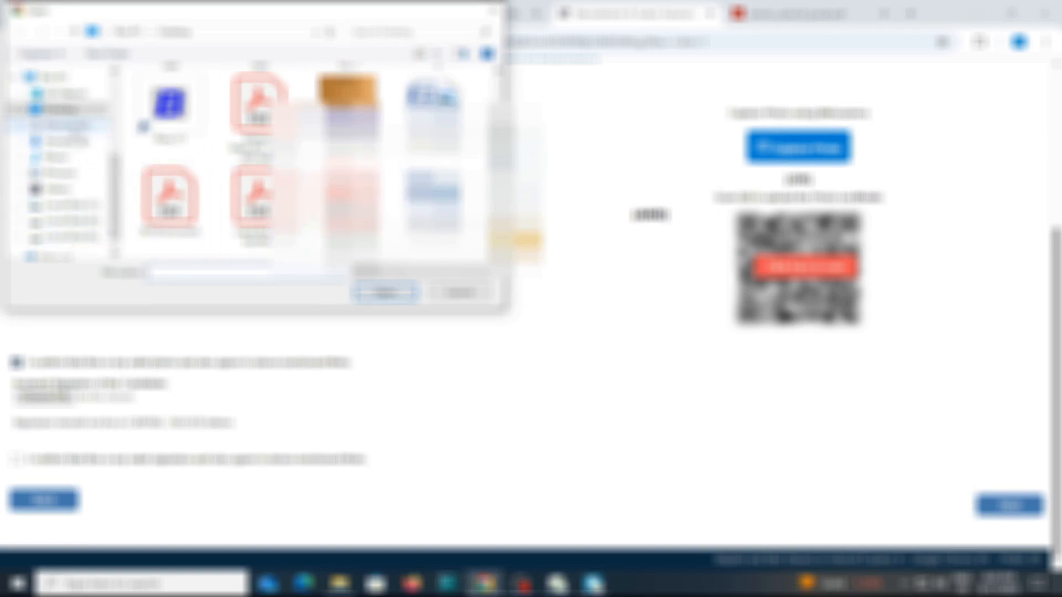
scroll(257, 205, "down", 6)
scroll(434, 188, "up", 1)
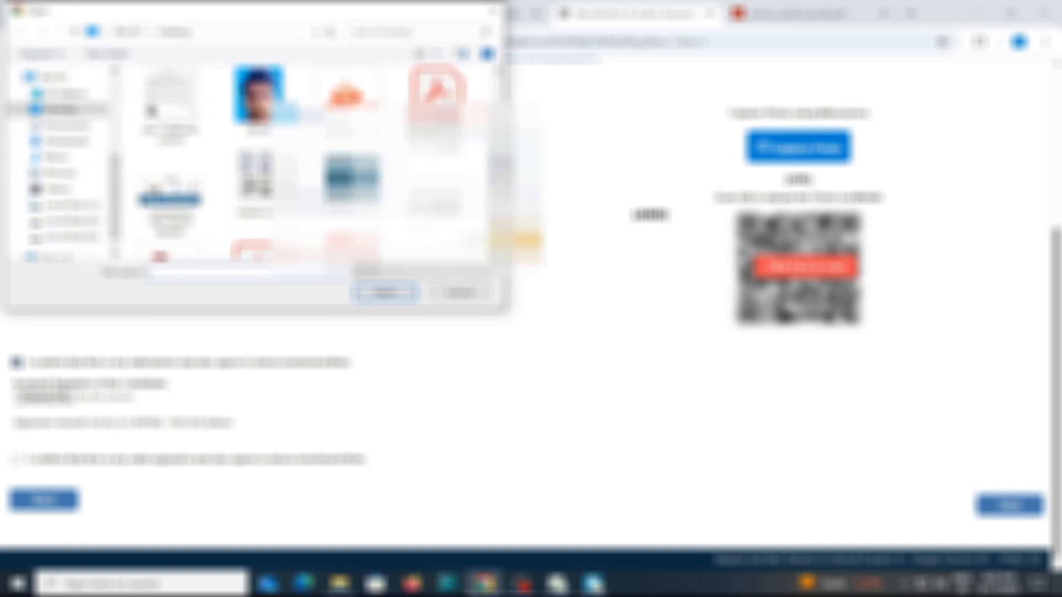
left_click(435, 176)
left_click(385, 292)
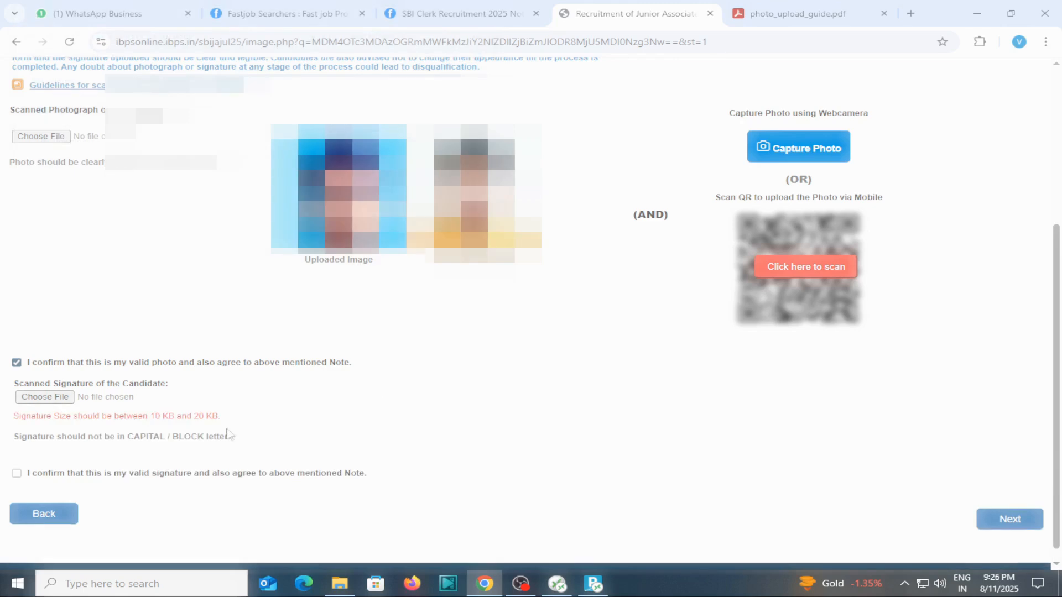
Upload the candidate's scanned signature from Local Disk (D:), confirm that it is valid, and proceed to the Details page.
left_click(66, 398)
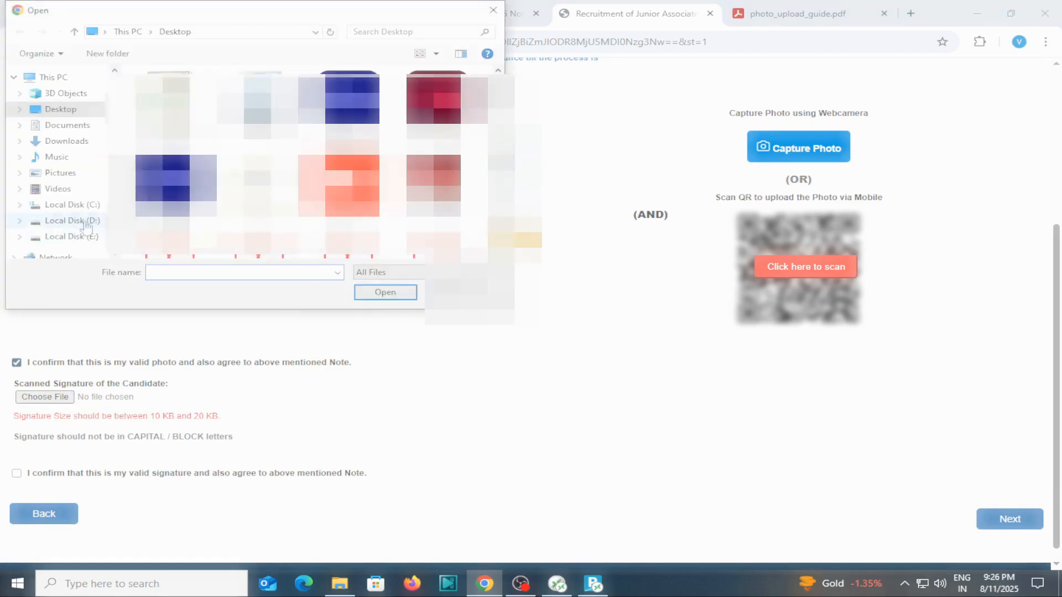
left_click(83, 223)
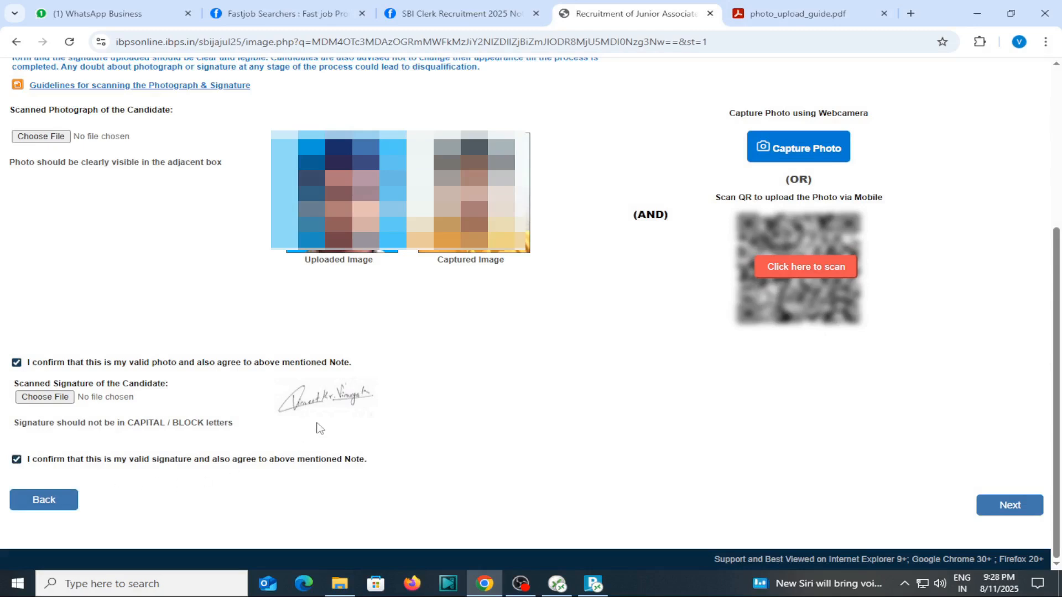
left_click(1018, 509)
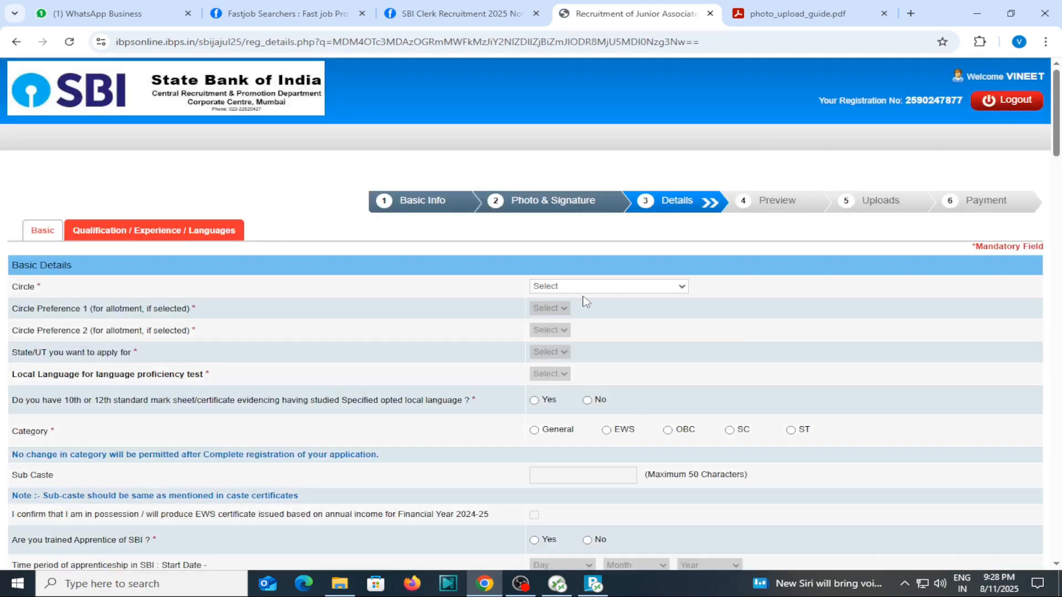
Look over the Basic Details section and set the Circle to PATNA.
scroll(585, 301, "down", 3)
scroll(607, 266, "up", 3)
left_click(586, 289)
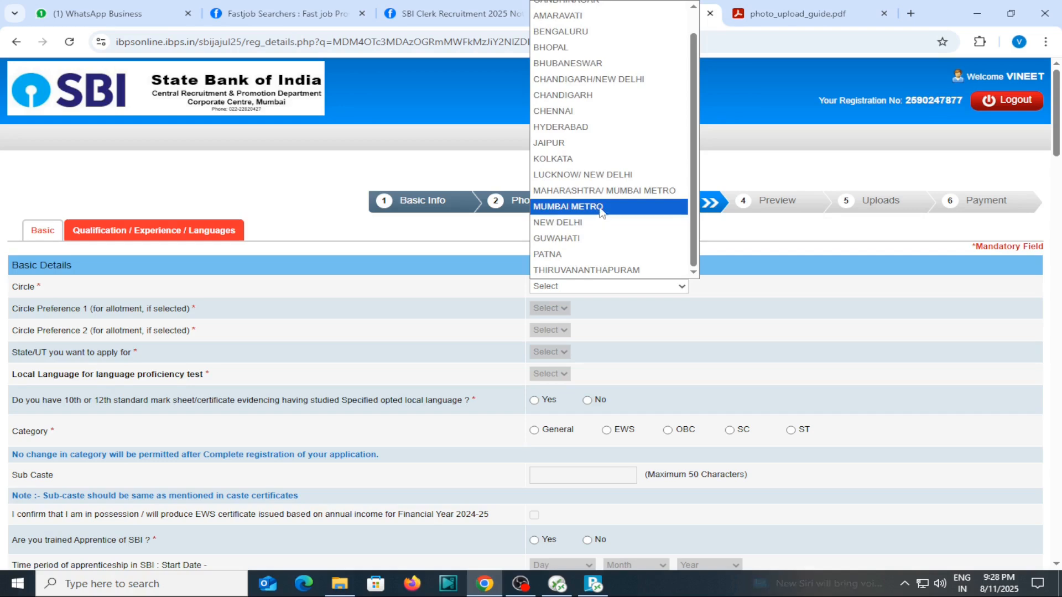
left_click(584, 258)
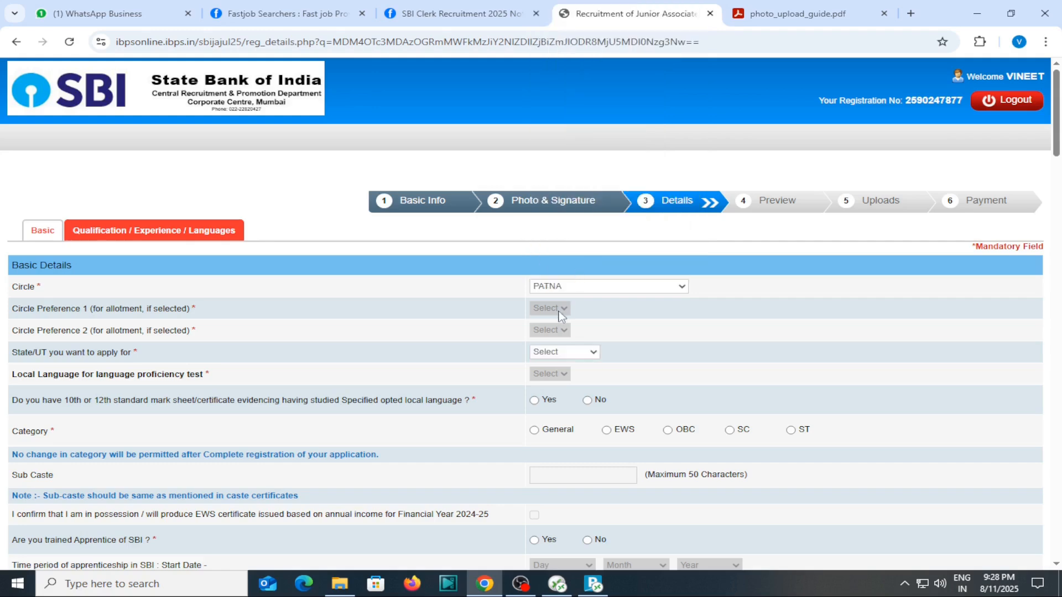
scroll(559, 316, "down", 1)
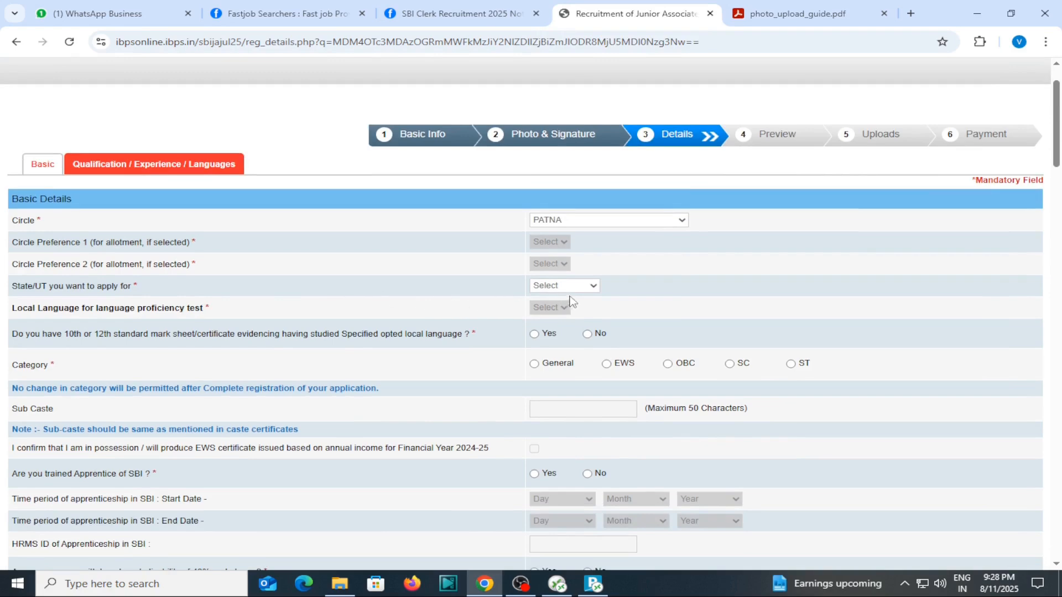
Set the State/UT to BIHAR and the local language to Hindi, and answer Yes to the 10th/12th mark sheet question.
left_click(571, 287)
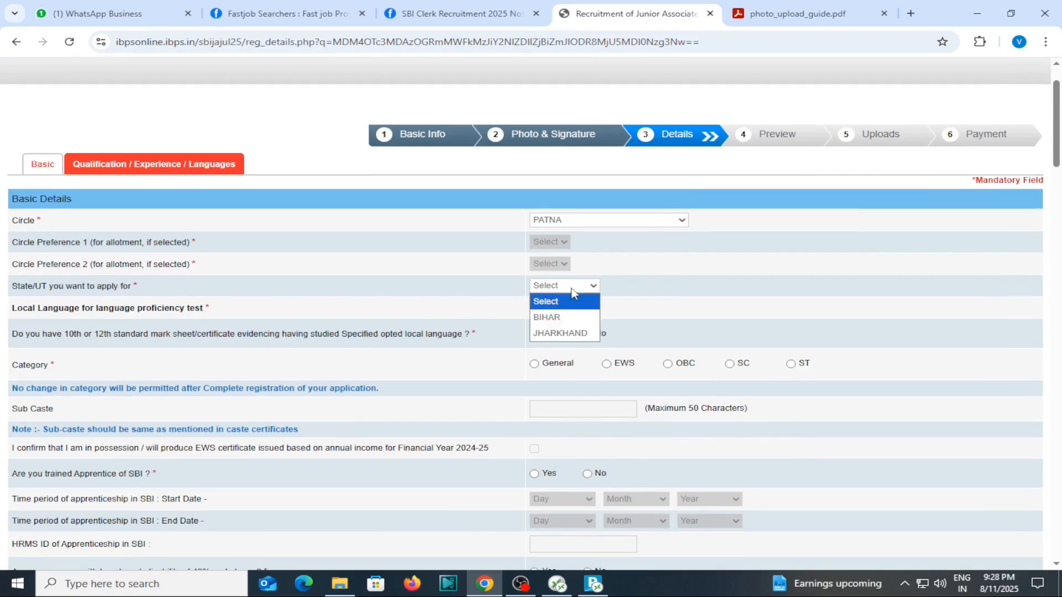
left_click(554, 317)
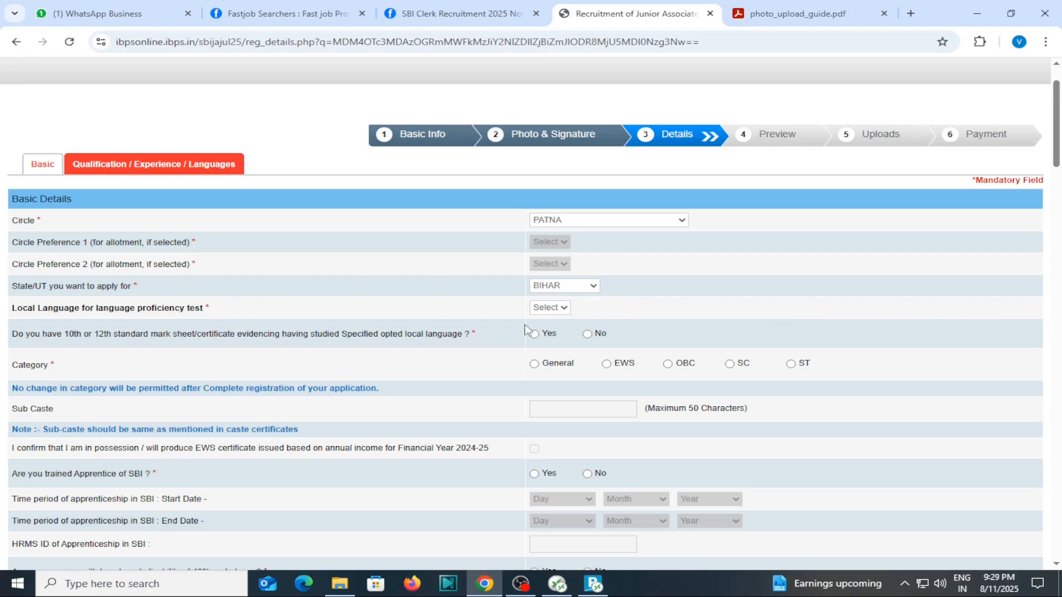
left_click(559, 311)
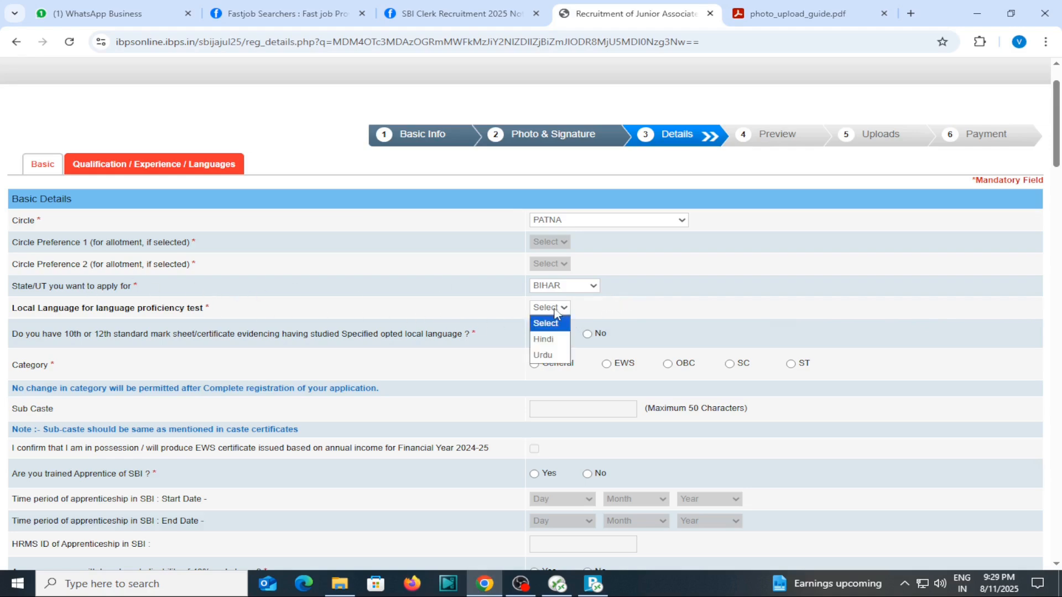
left_click(547, 344)
scroll(684, 302, "down", 2)
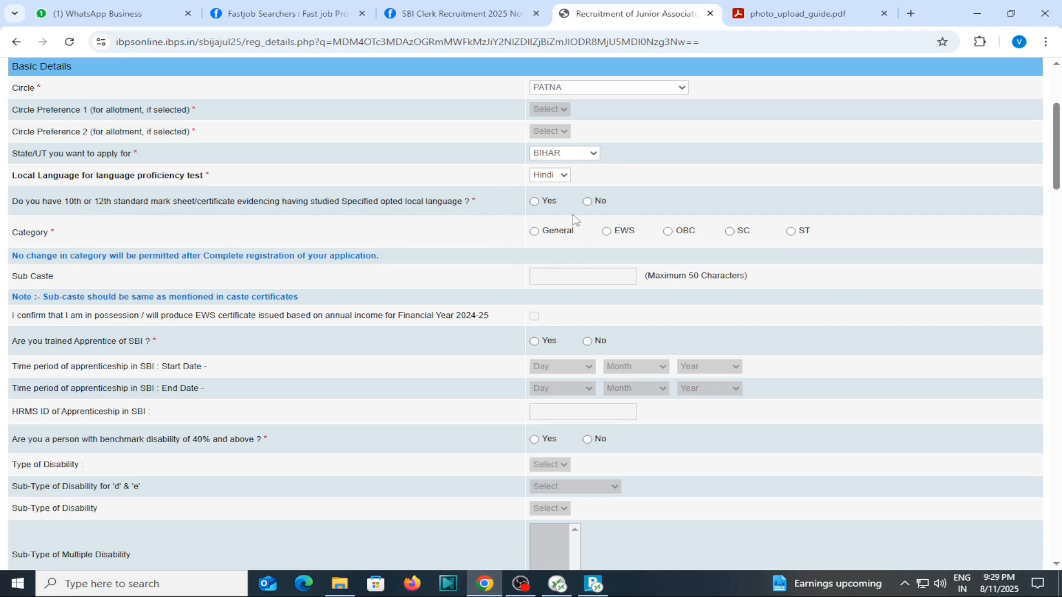
left_click(535, 201)
Set the Category to SC, accept the category notice, and enter DUSADH as the Sub Caste.
left_click(730, 232)
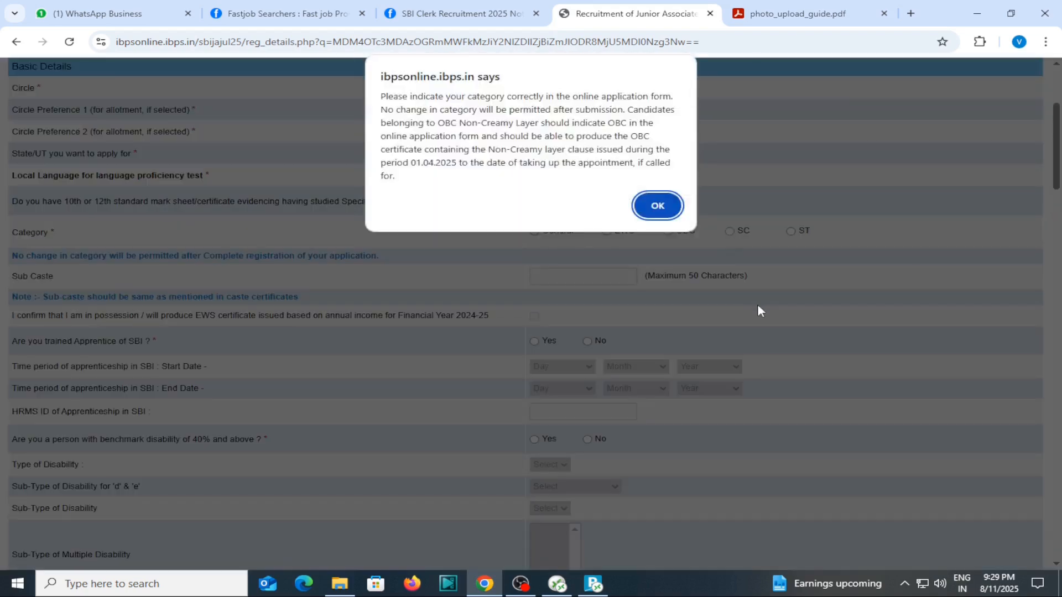
left_click(657, 204)
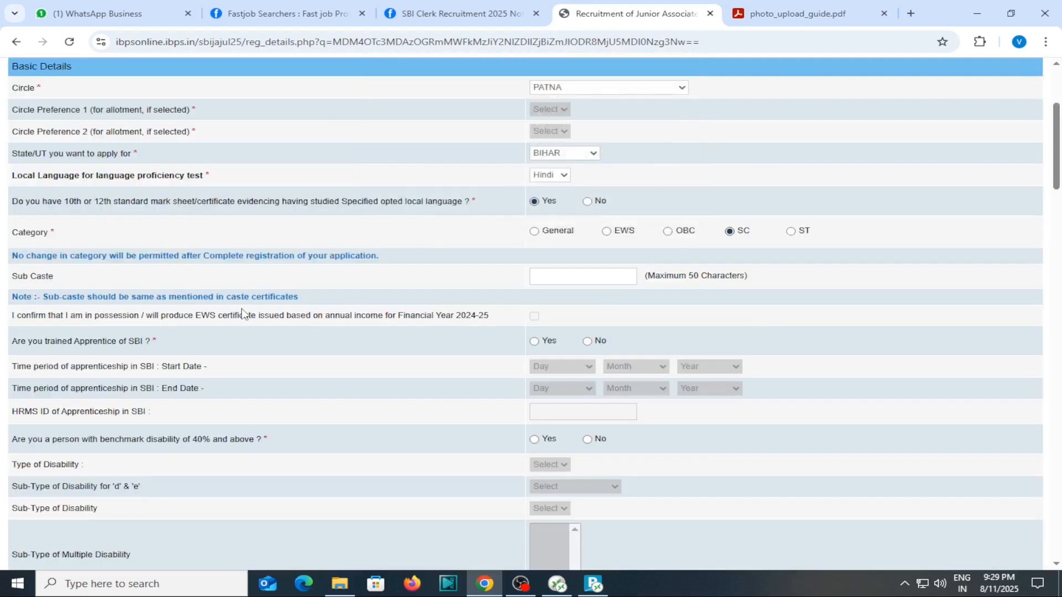
scroll(244, 313, "down", 1)
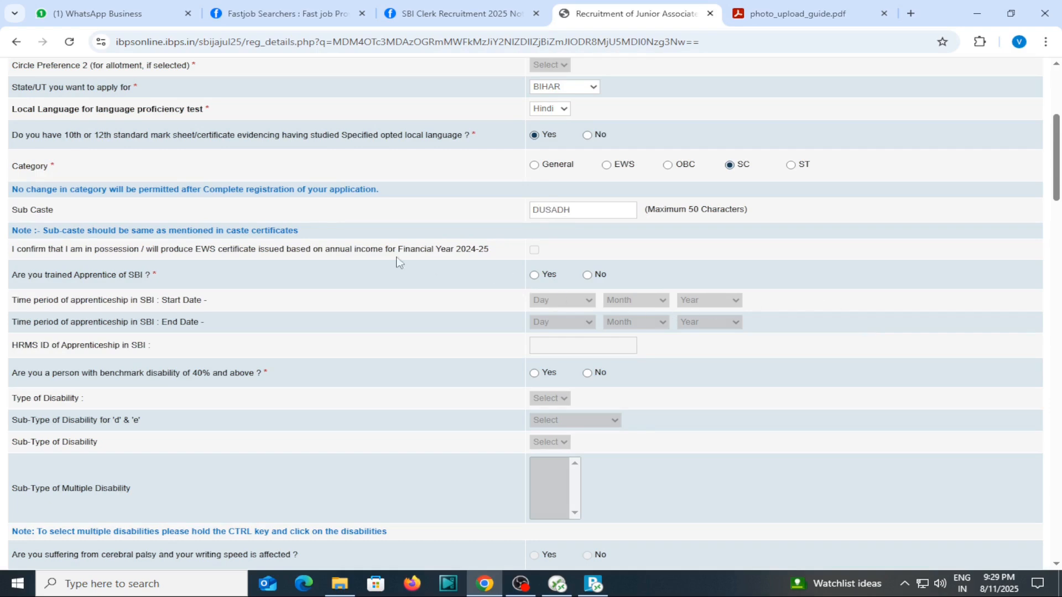
Check the apprenticeship date fields offered for a Yes answer, and answer No to being a trained Apprentice of SBI.
scroll(376, 273, "down", 2)
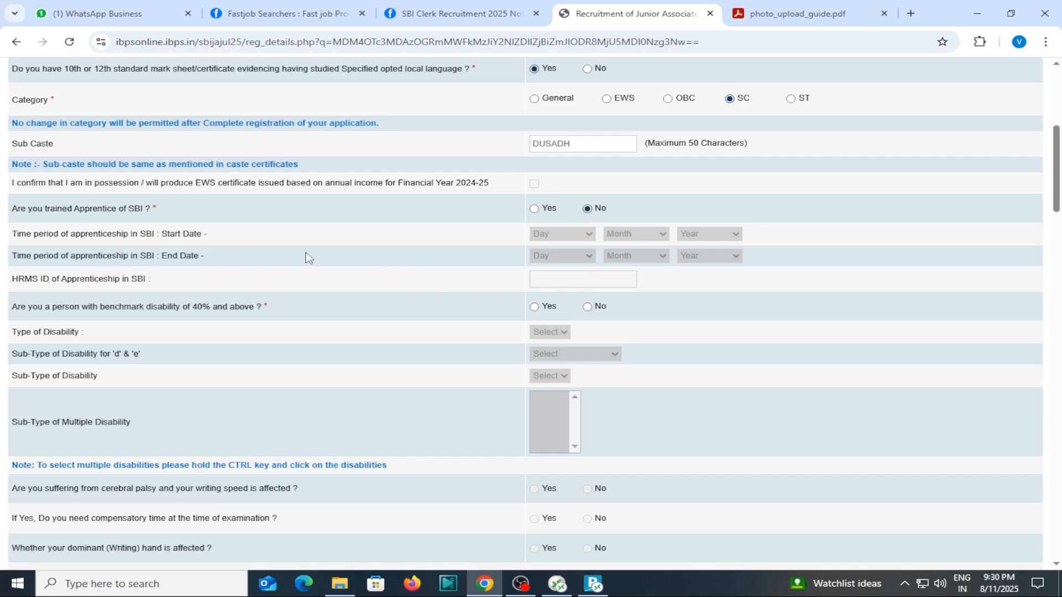
left_click(535, 208)
left_click(588, 236)
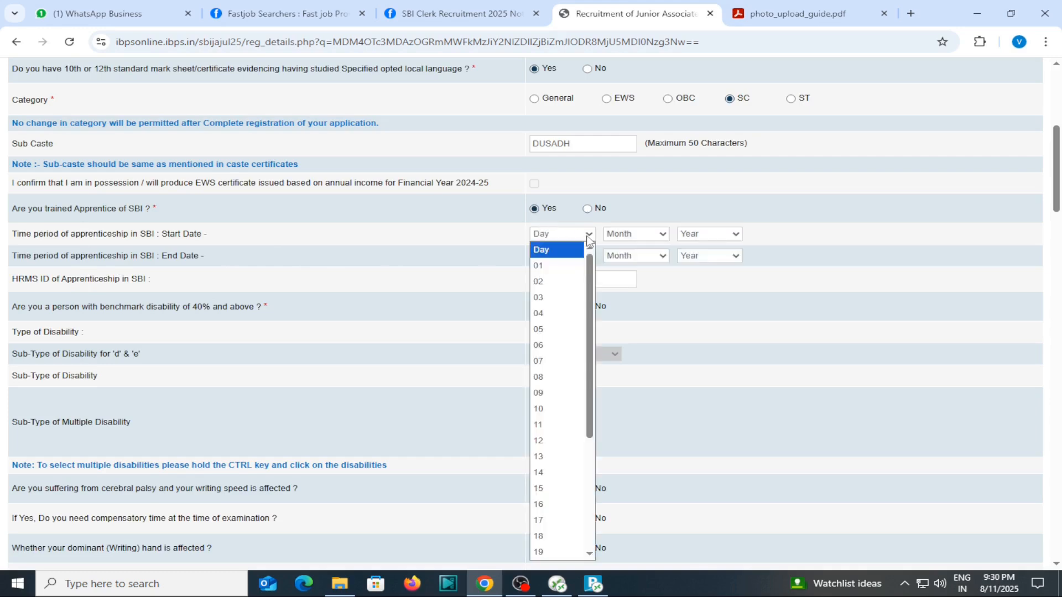
left_click(569, 235)
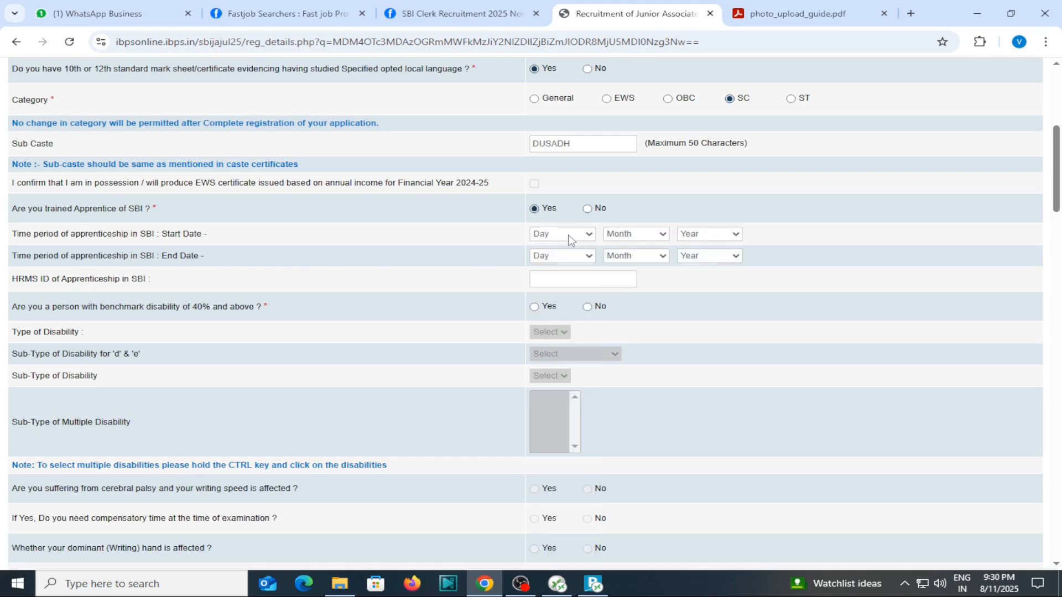
left_click(588, 209)
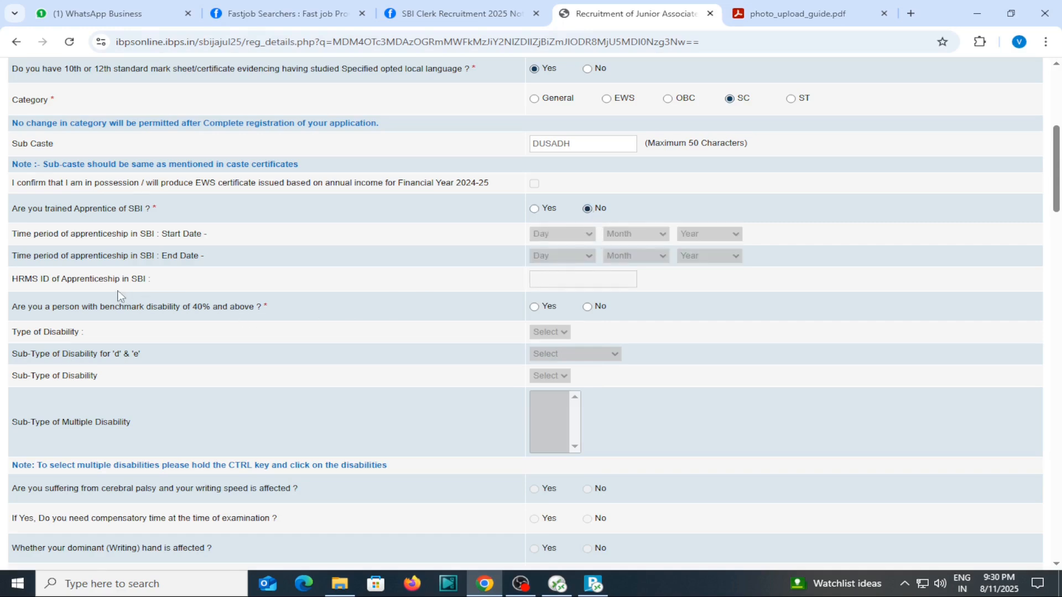
Check the disability types offered for a Yes answer, and answer No to benchmark disability of 40% and above.
scroll(105, 290, "down", 1)
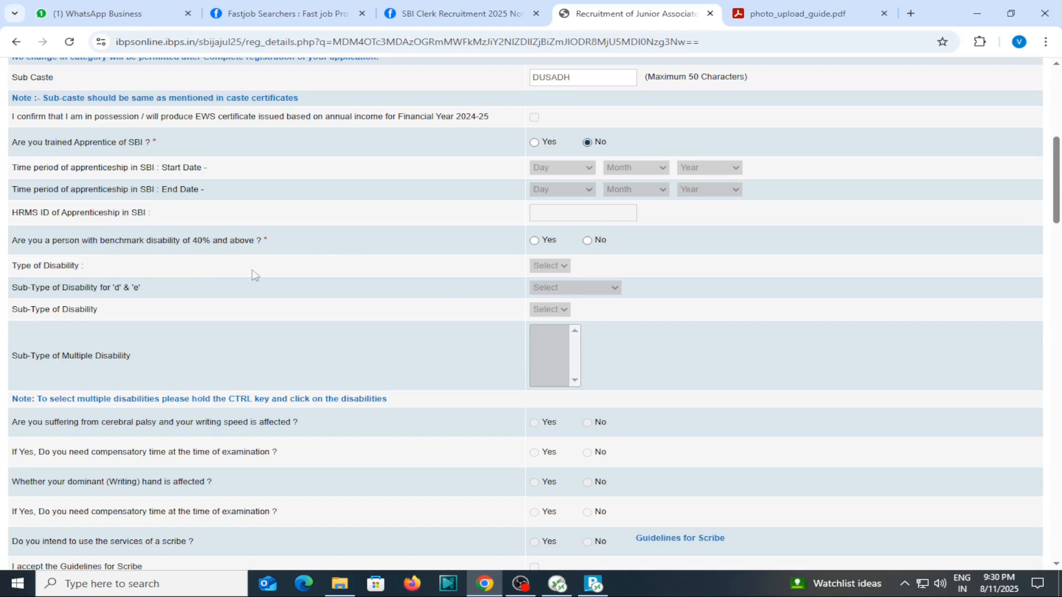
left_click(535, 242)
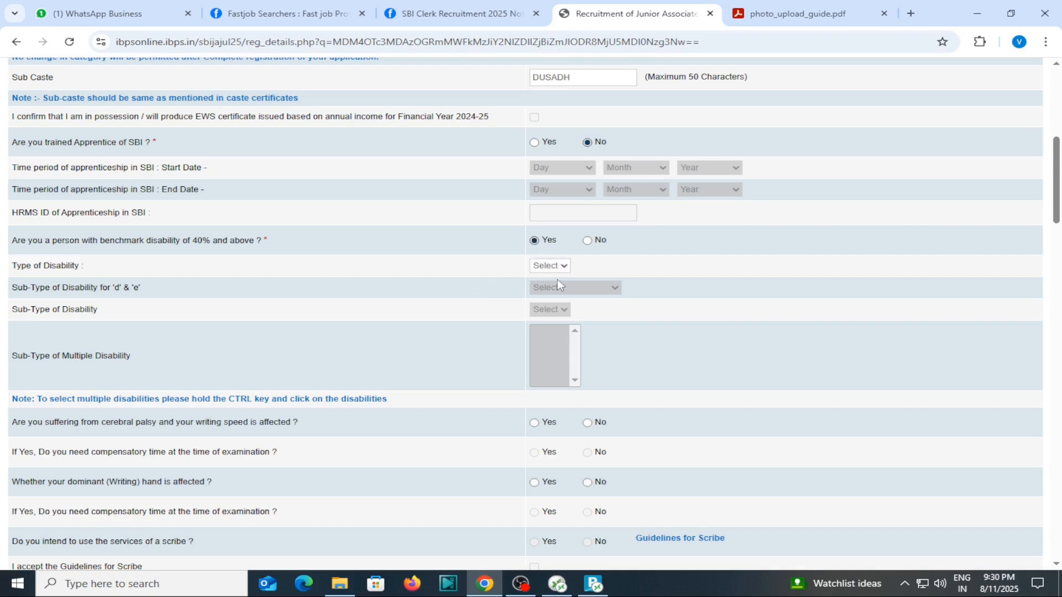
left_click(558, 267)
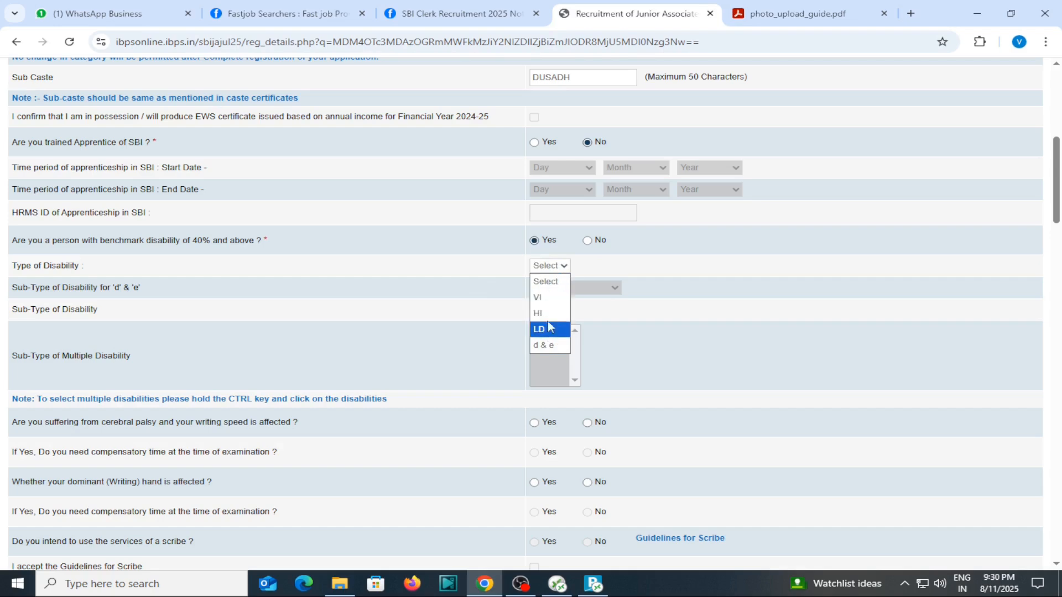
left_click(591, 242)
left_click(591, 242)
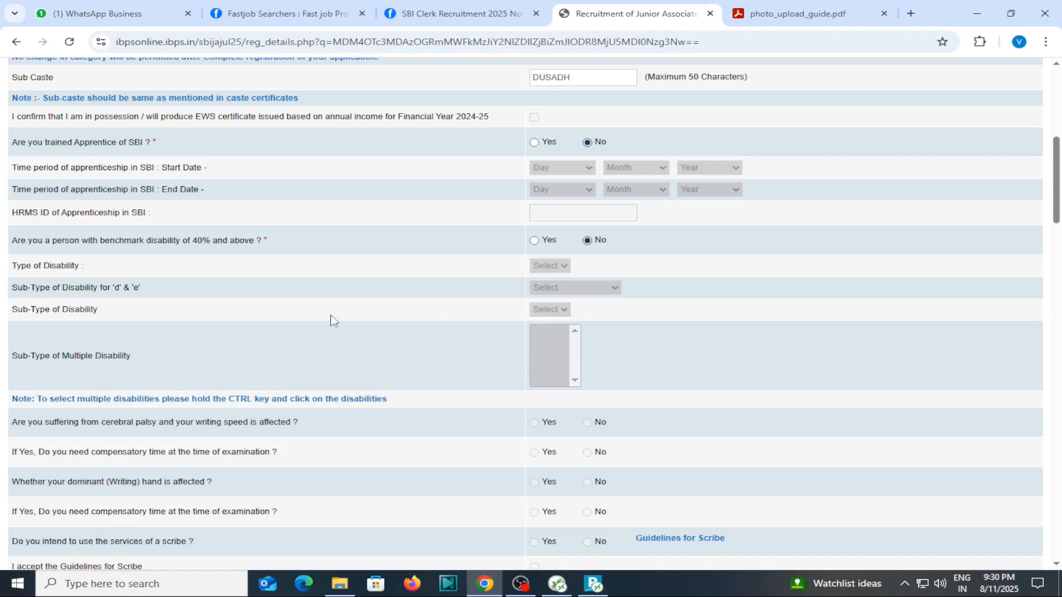
Review the disability and scribe questions, and answer No to having a specified disability under 40% with difficulty in writing.
scroll(335, 318, "down", 1)
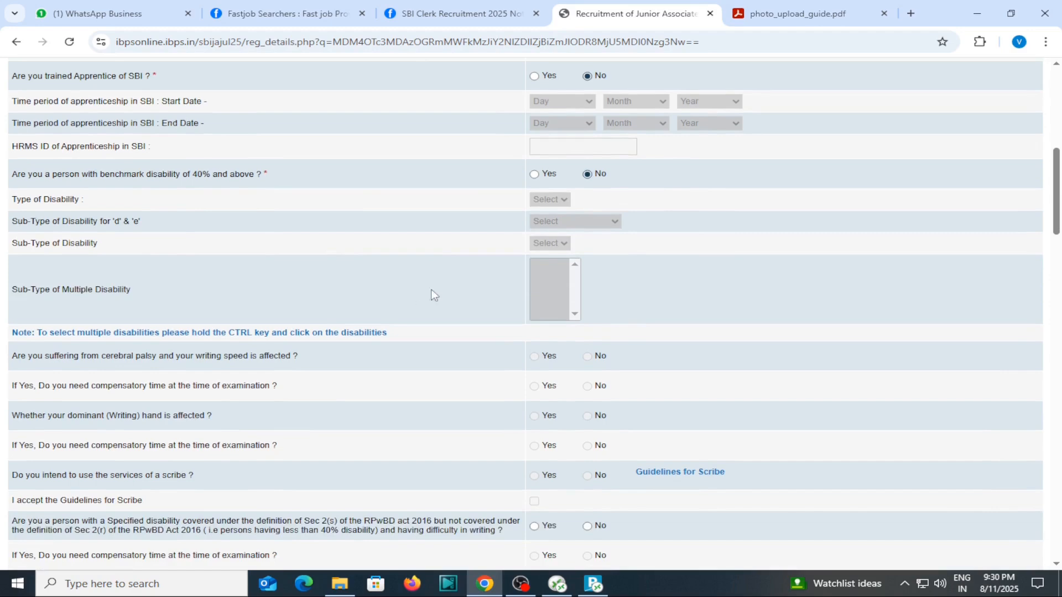
scroll(561, 260, "down", 1)
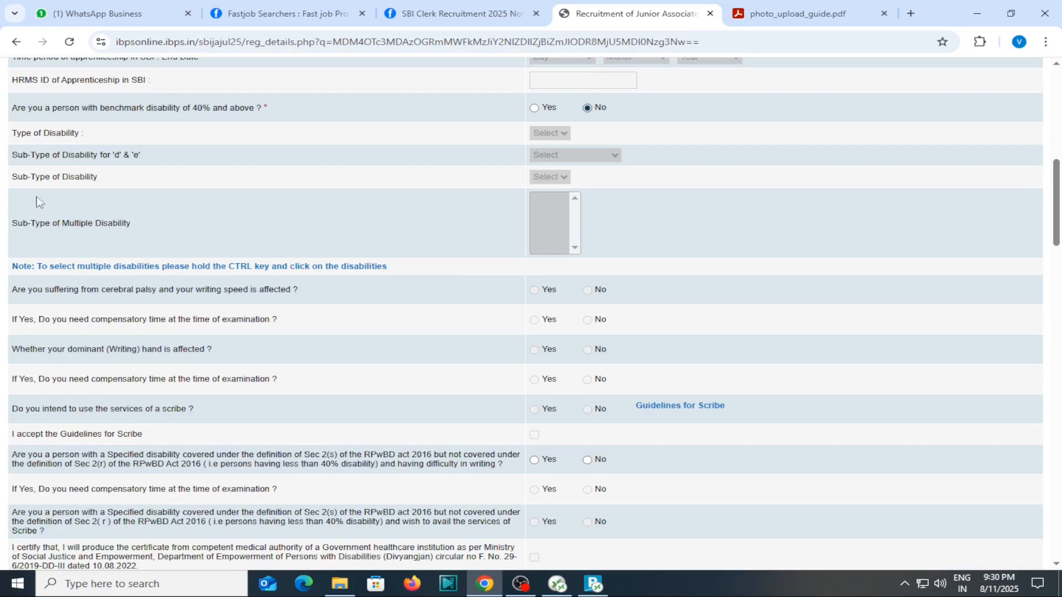
scroll(190, 260, "down", 2)
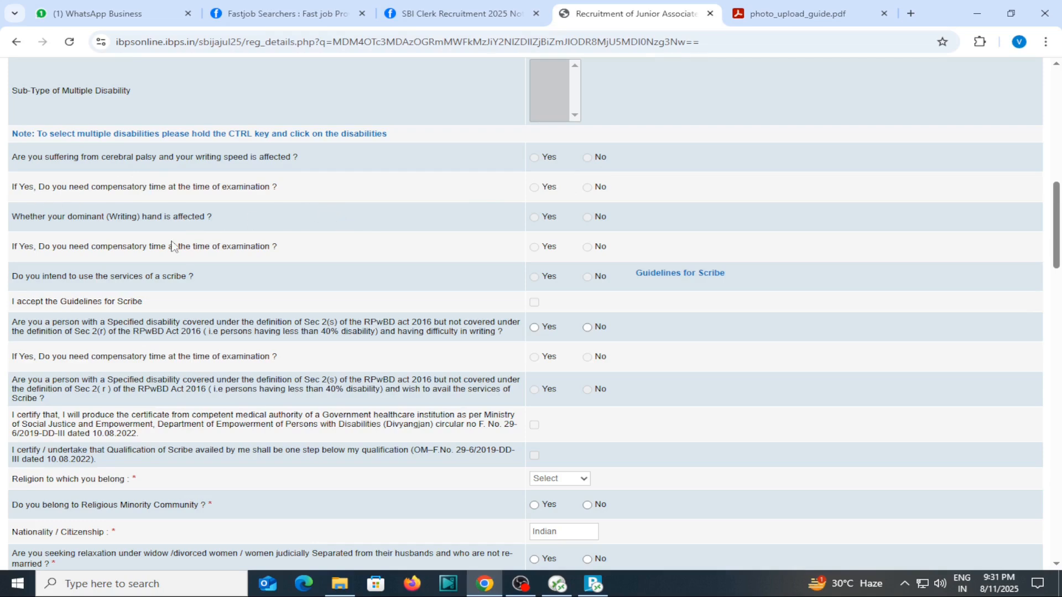
scroll(370, 240, "up", 1)
scroll(569, 260, "down", 2)
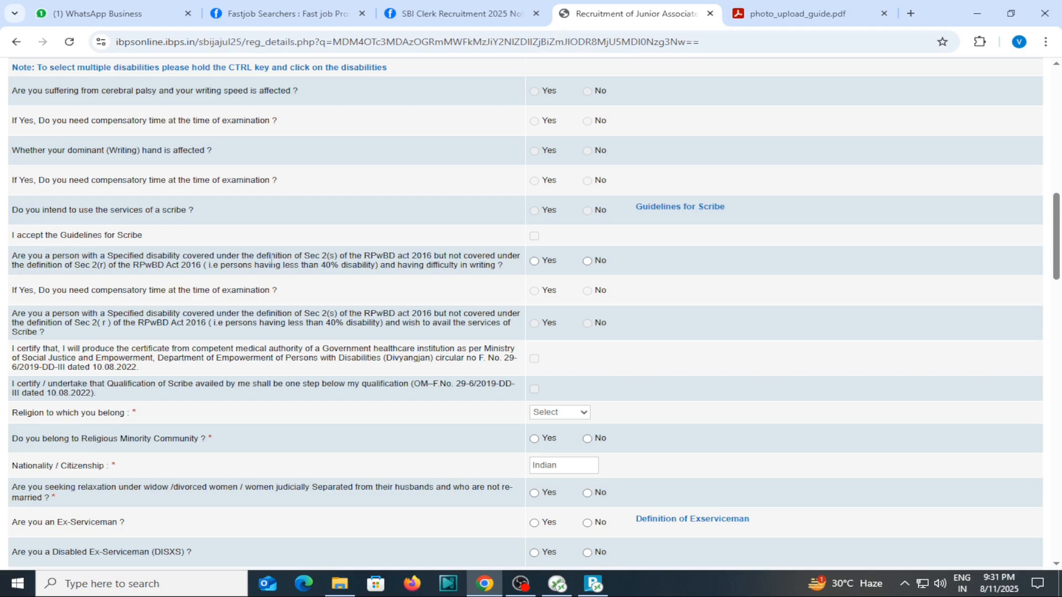
scroll(407, 267, "down", 1)
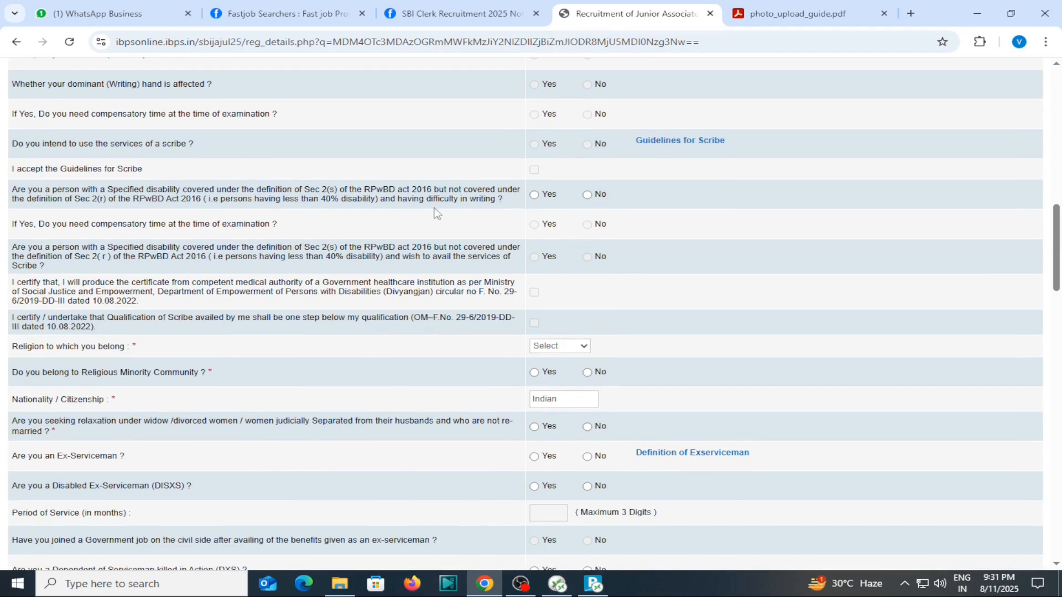
left_click(587, 195)
Set the religion to Hindu and answer No to belonging to a Religious Minority Community.
scroll(283, 302, "down", 2)
scroll(285, 301, "down", 1)
scroll(455, 259, "up", 2)
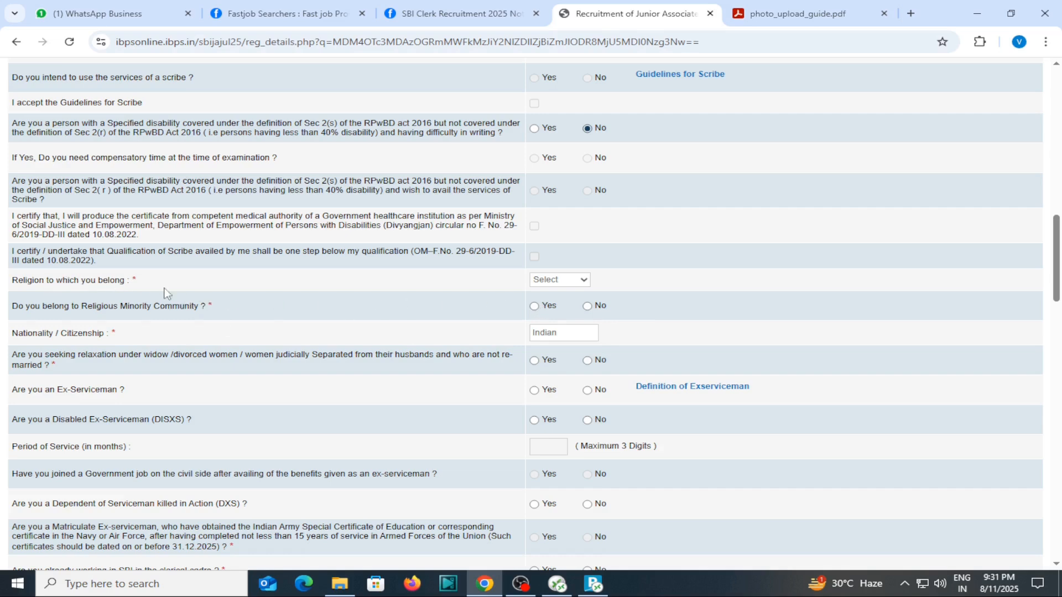
left_click(554, 280)
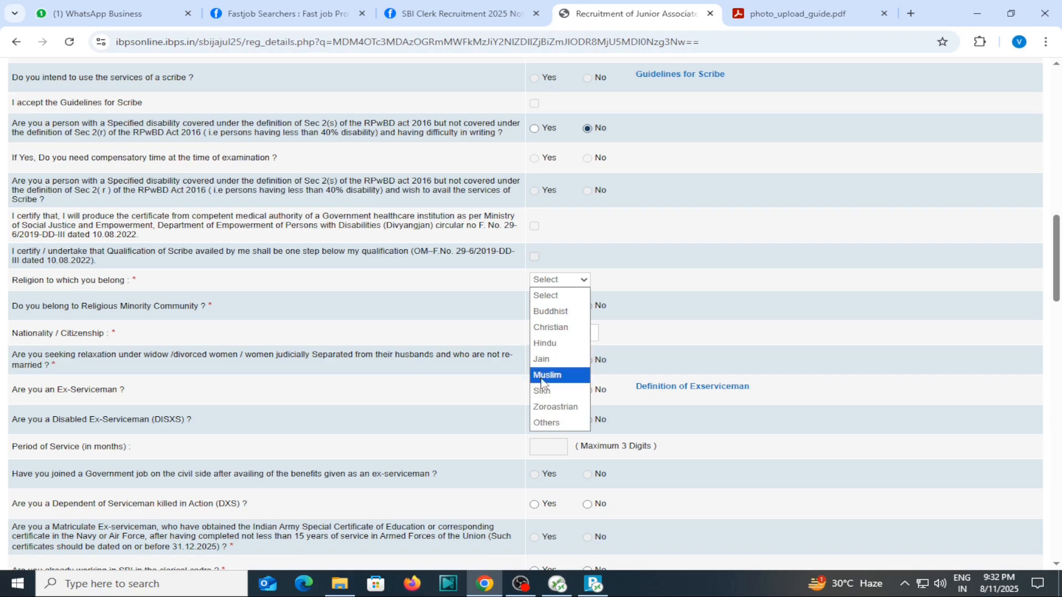
left_click(555, 348)
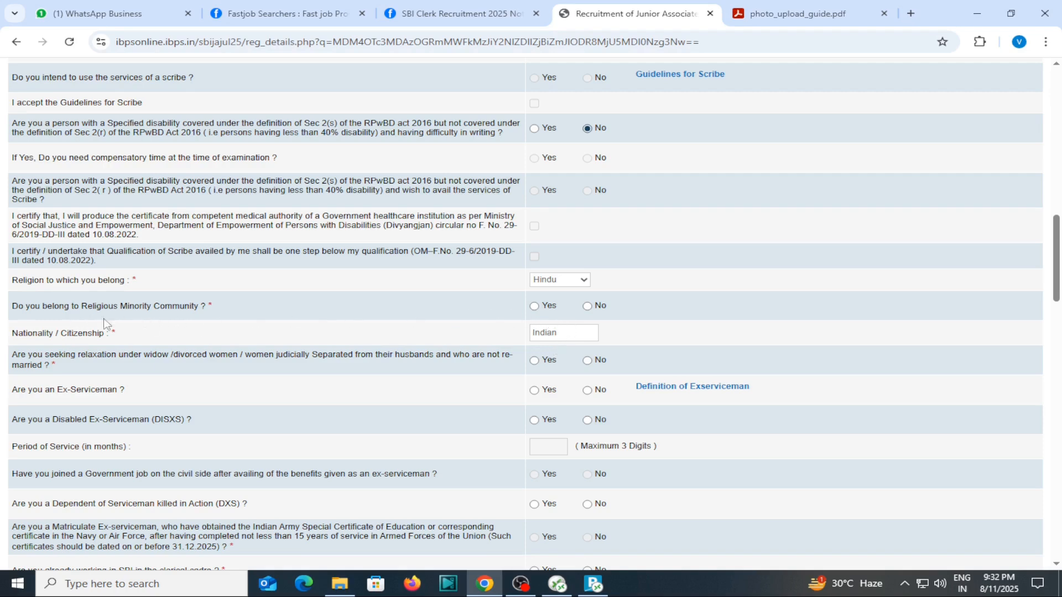
left_click(534, 306)
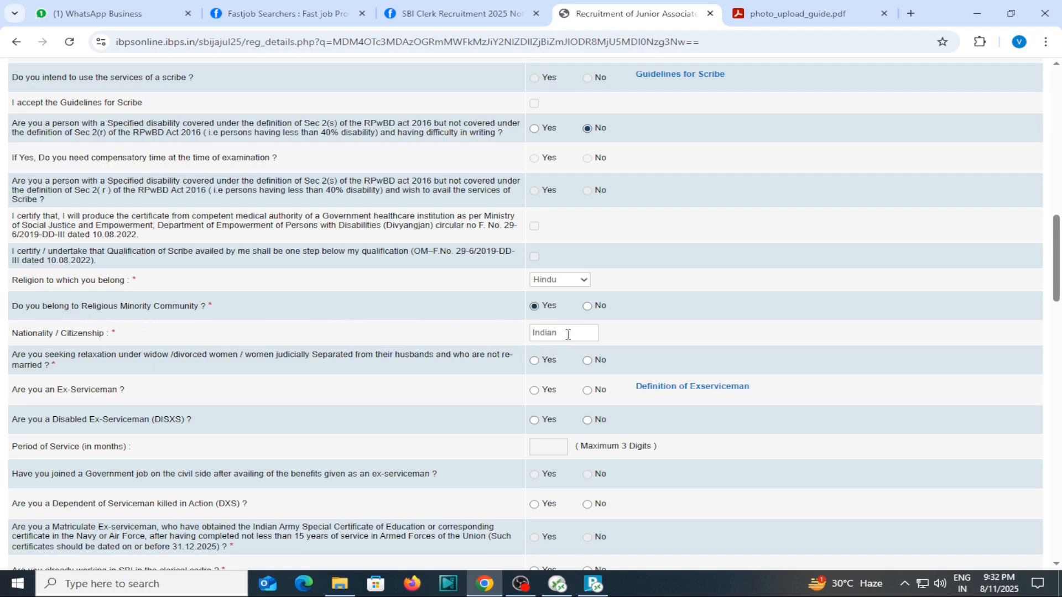
left_click(587, 308)
Answer No to the widow/divorced women relaxation, Ex-Serviceman and Disabled Ex-Serviceman questions.
scroll(617, 349, "down", 1)
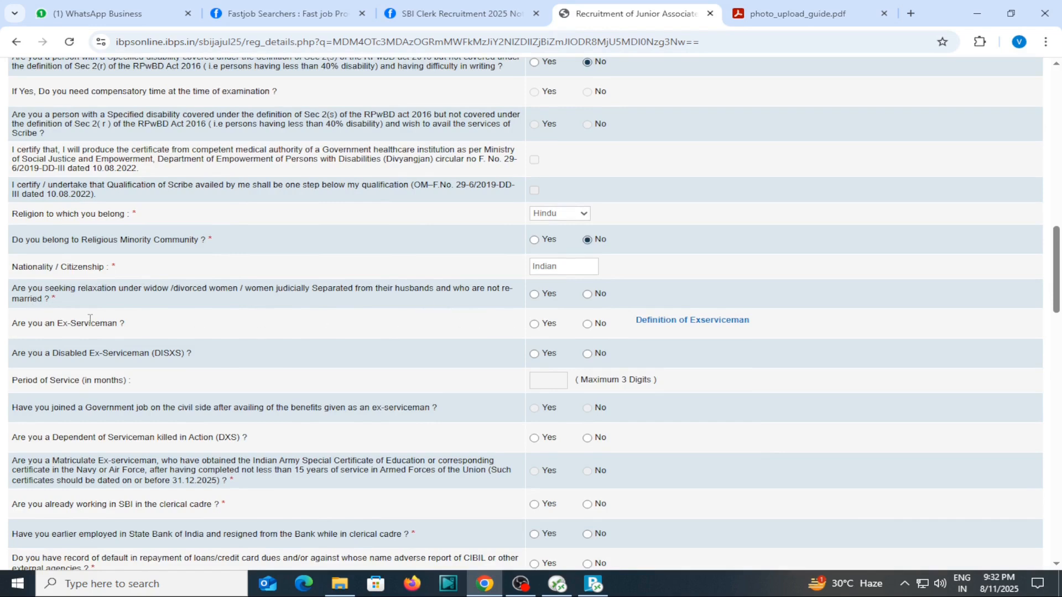
left_click(587, 295)
scroll(559, 330, "down", 1)
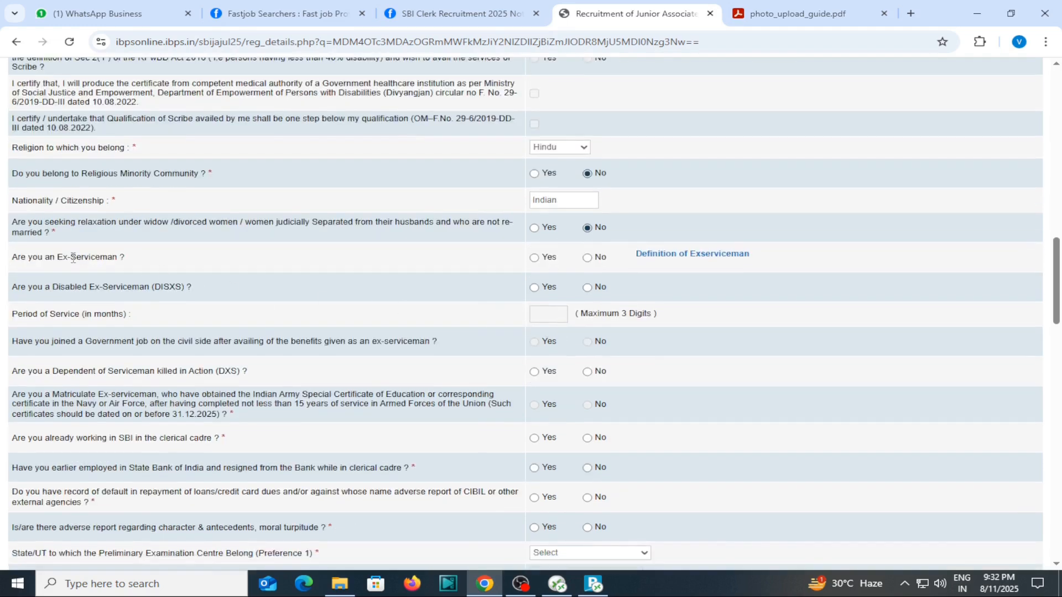
left_click(587, 258)
left_click(588, 288)
Try Yes for Disabled Ex-Serviceman to check the service period fields, and restore the answer to No.
scroll(440, 349, "down", 1)
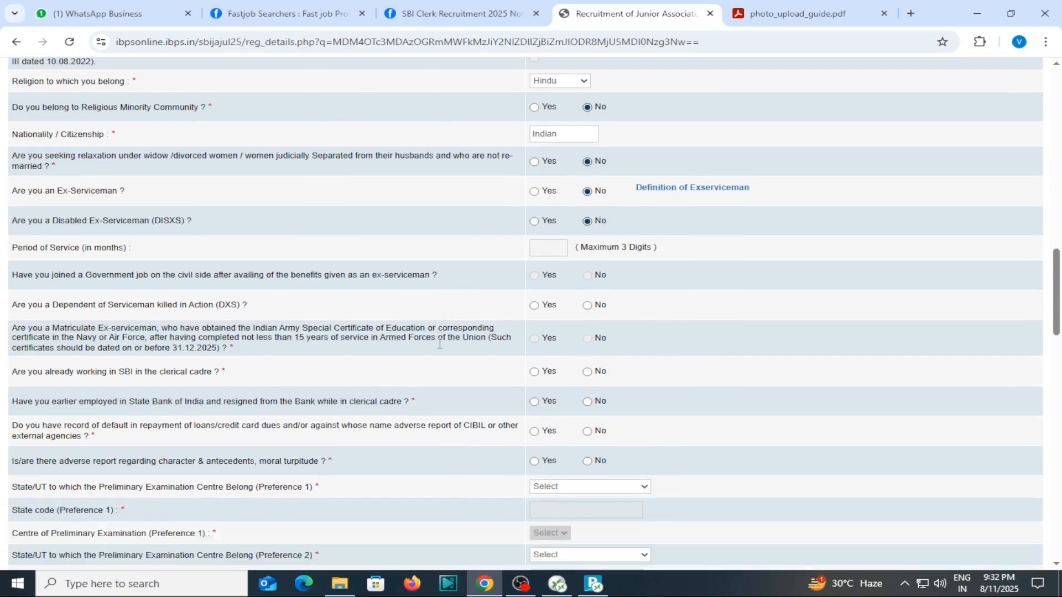
left_click(535, 221)
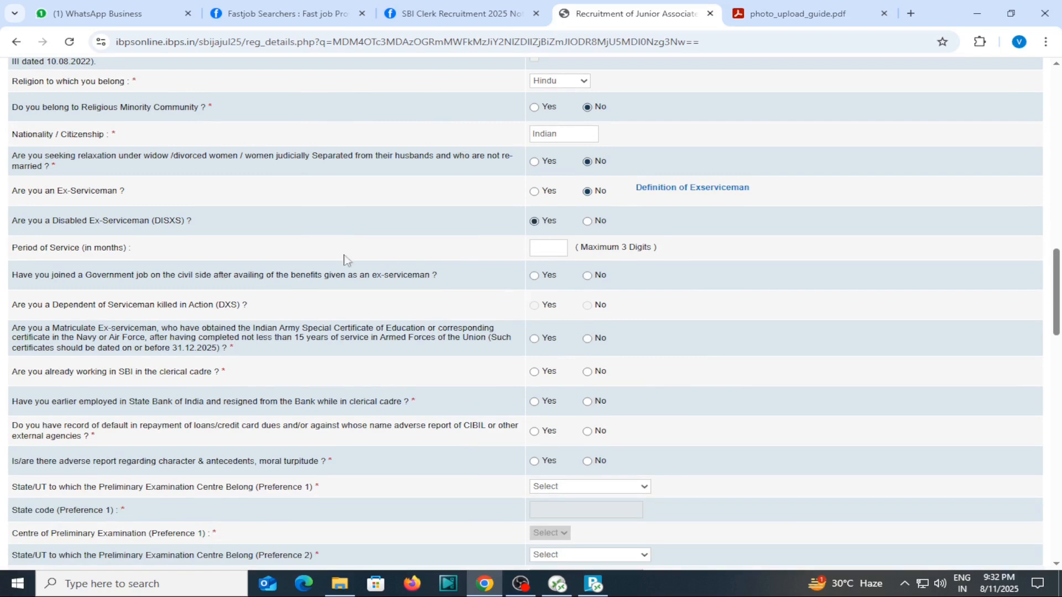
left_click(587, 221)
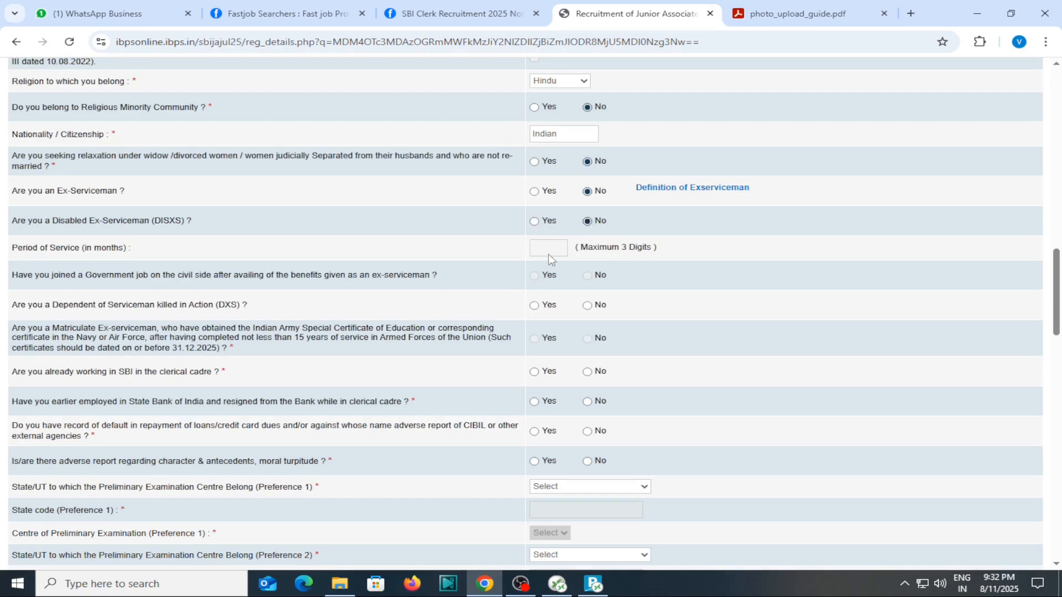
Answer No to dependent of serviceman killed in action, current SBI clerical work, earlier SBI employment, loan default record and adverse character report.
scroll(556, 276, "down", 1)
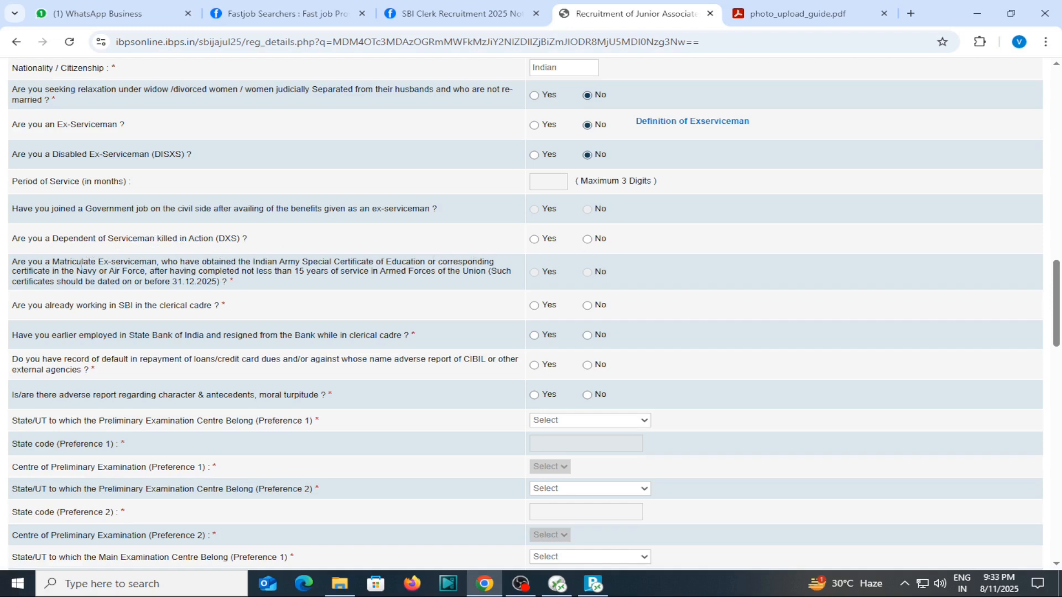
left_click(587, 239)
scroll(578, 330, "down", 1)
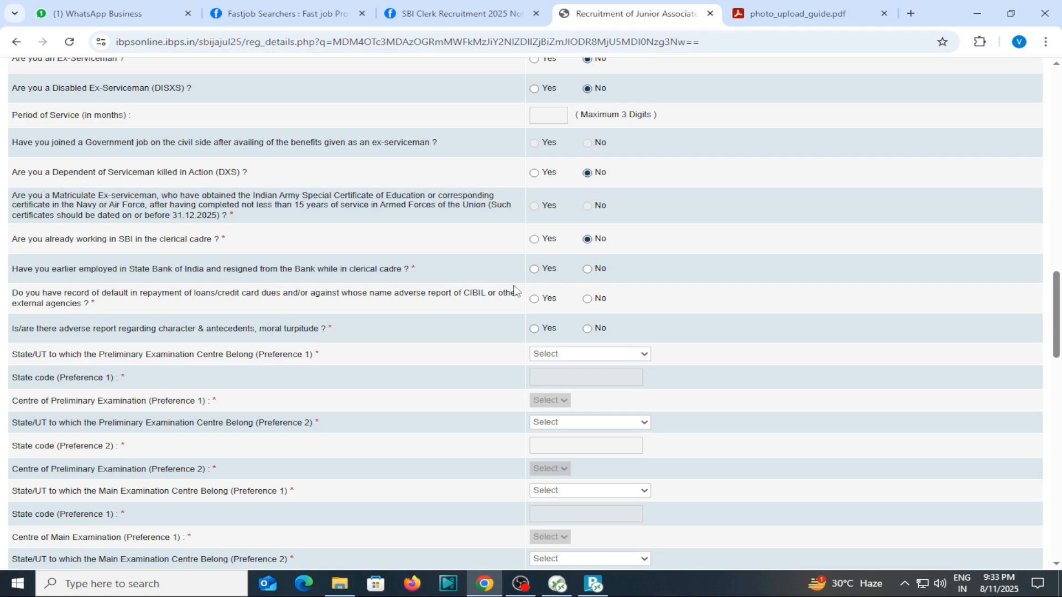
left_click(586, 268)
scroll(54, 309, "down", 1)
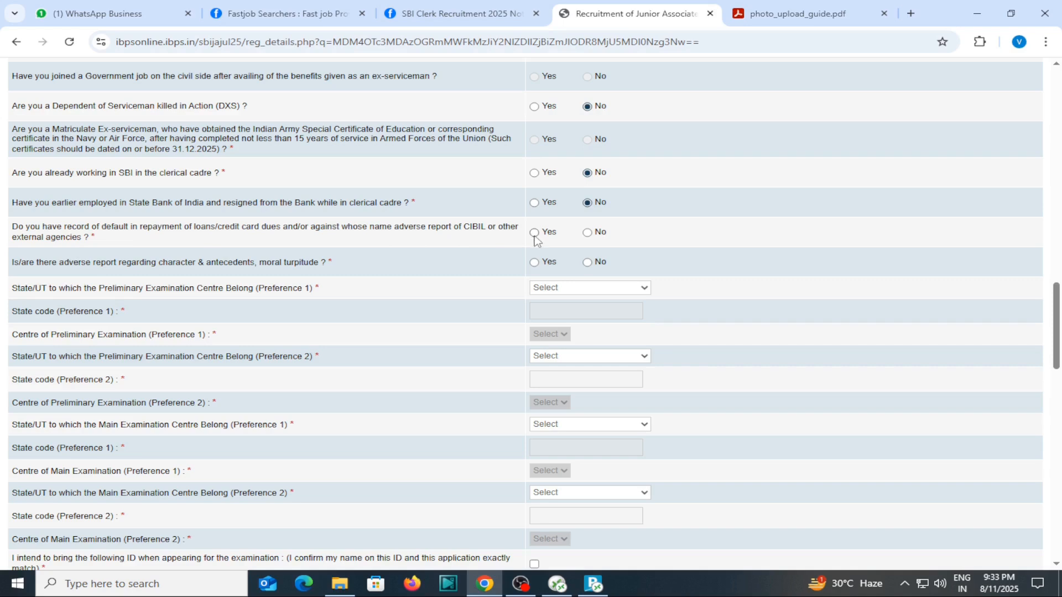
left_click(588, 233)
Look through the State/UT options for Preliminary Examination Centre Preference 1 and the examination centre fields below.
left_click(540, 288)
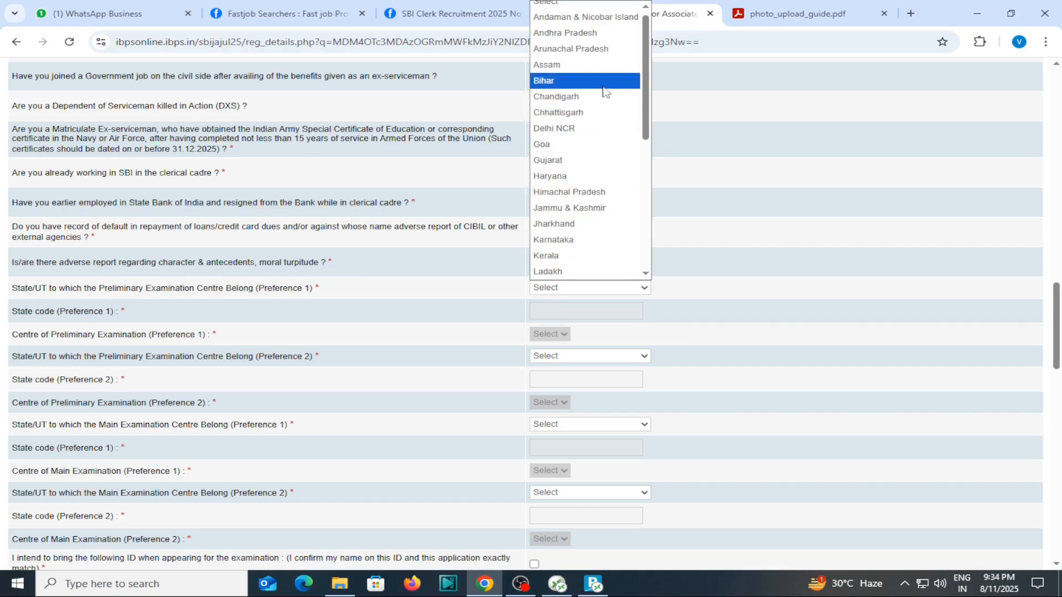
left_click(448, 273)
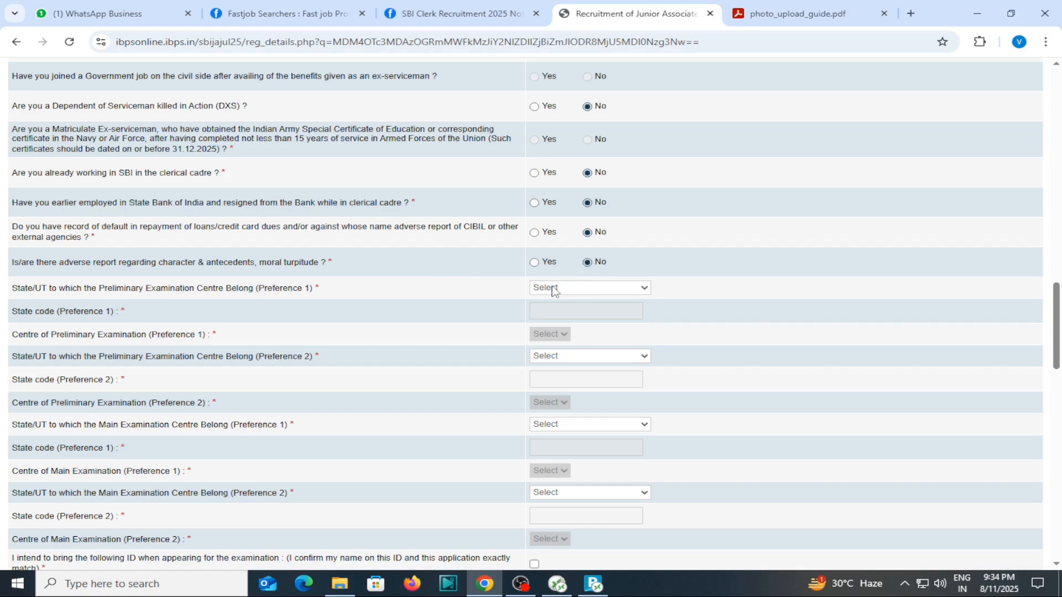
scroll(299, 303, "down", 1)
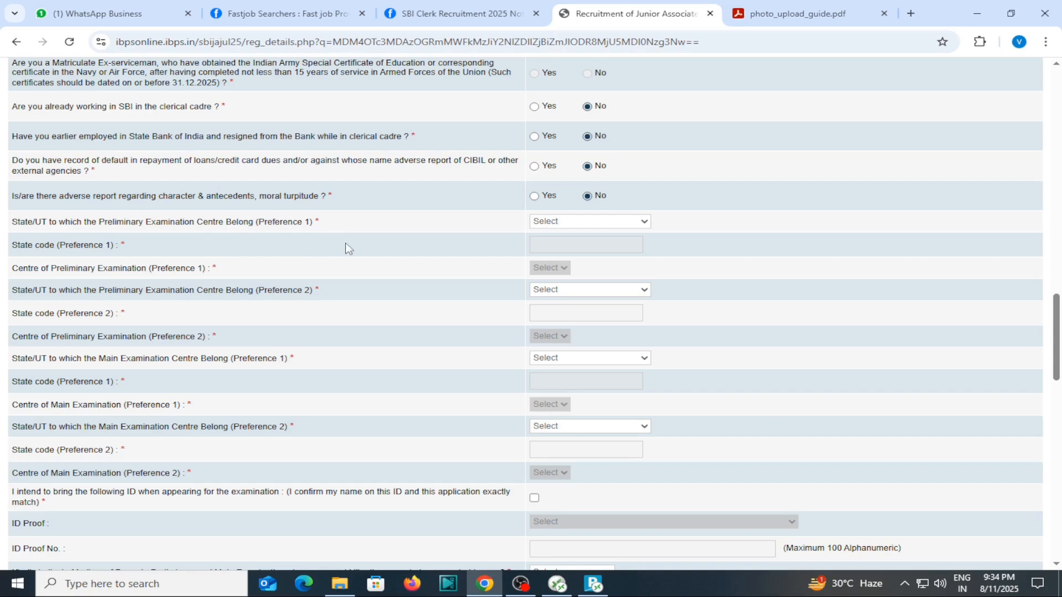
Choose Bihar as the state and Patna as the centre for Preliminary Examination Preference 1.
left_click(600, 222)
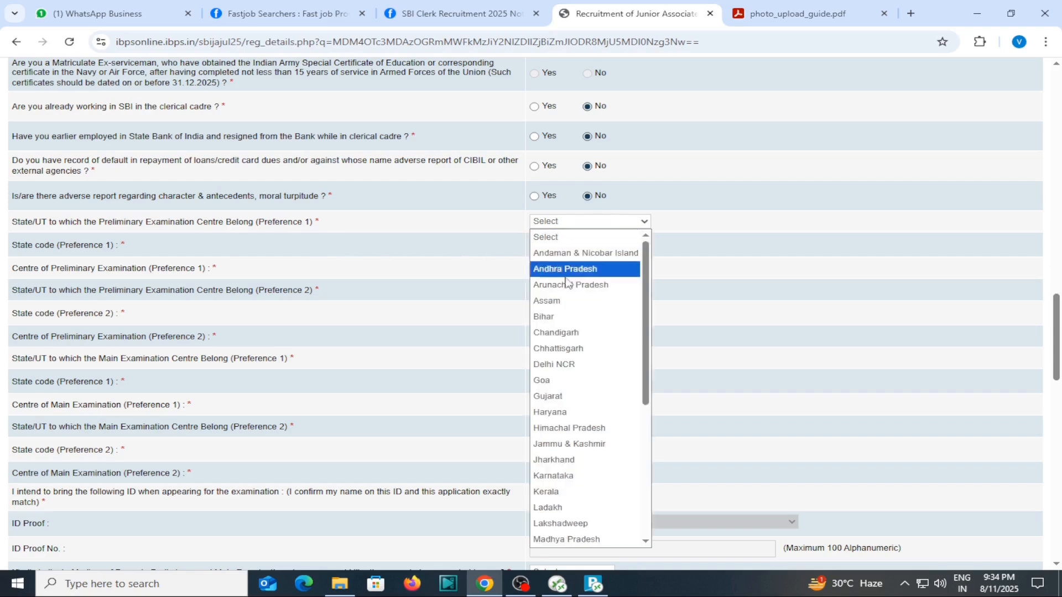
left_click(552, 319)
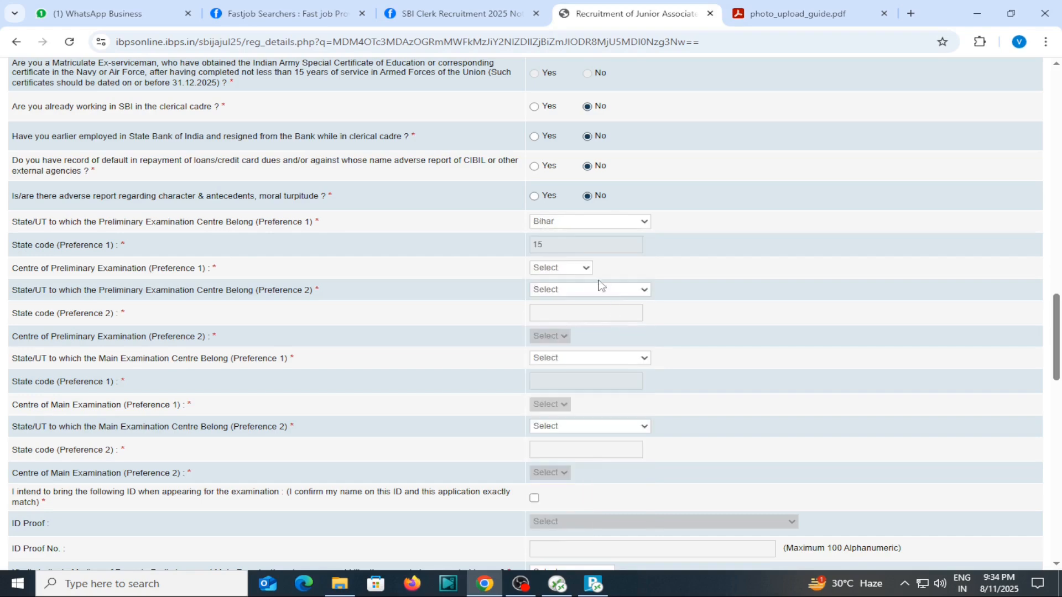
left_click(539, 269)
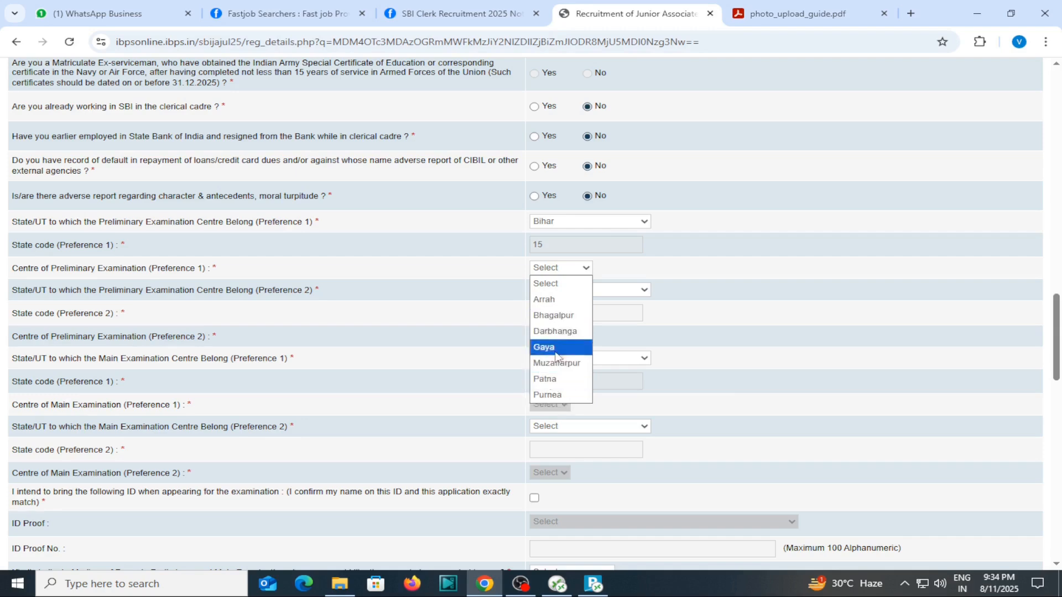
left_click(552, 379)
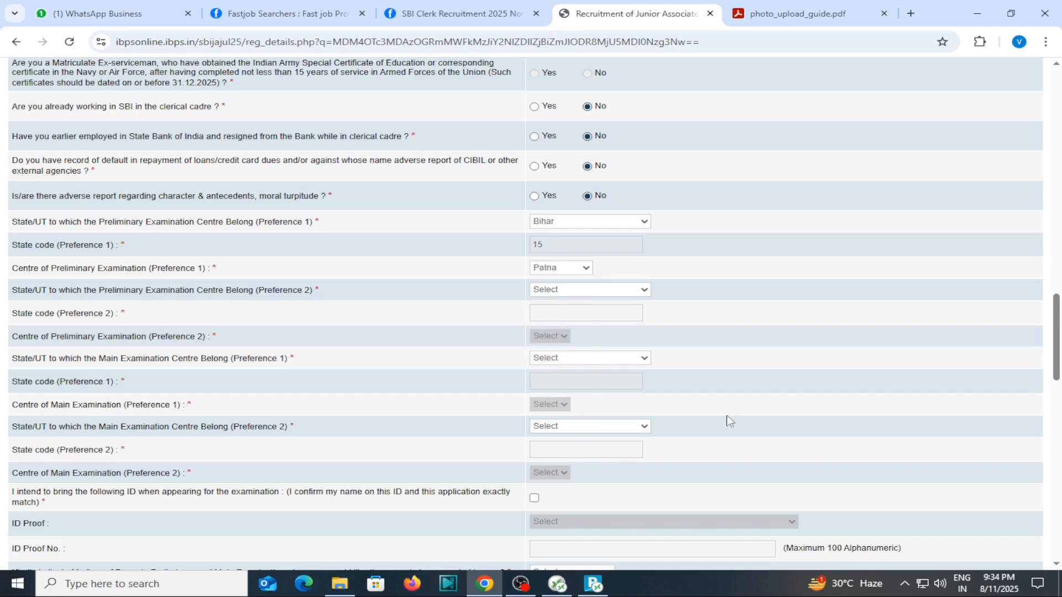
Choose Bihar as the state and Muzaffarpur as the centre for Preliminary Examination Preference 2.
left_click(567, 293)
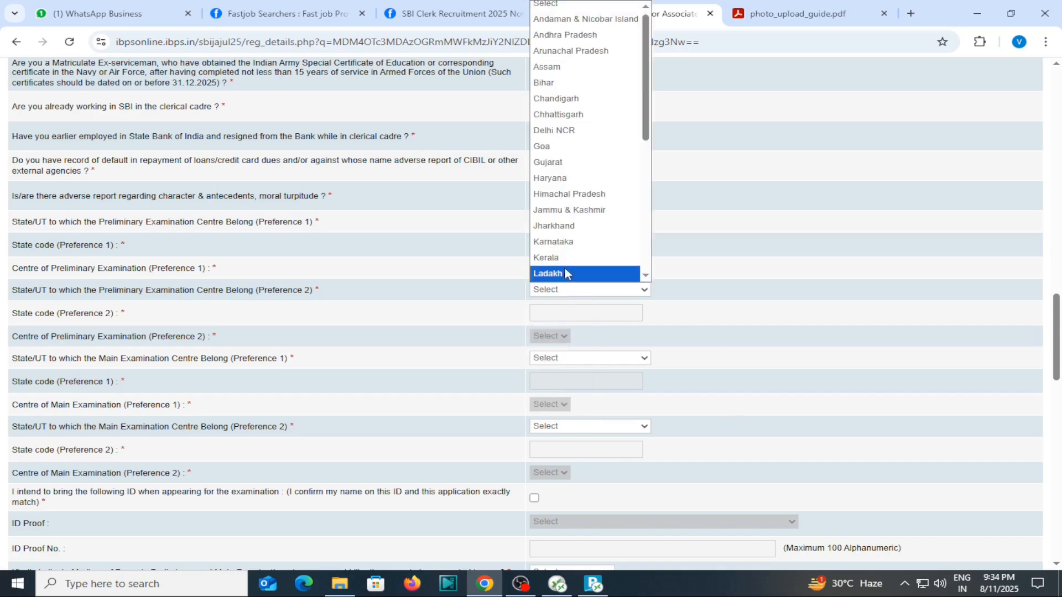
left_click(556, 84)
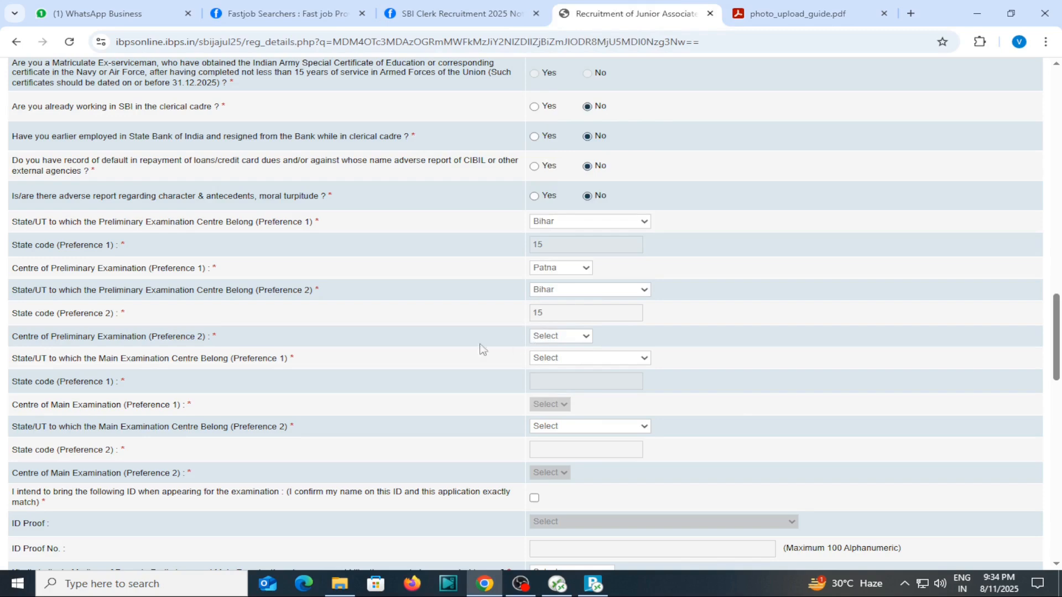
scroll(280, 359, "down", 1)
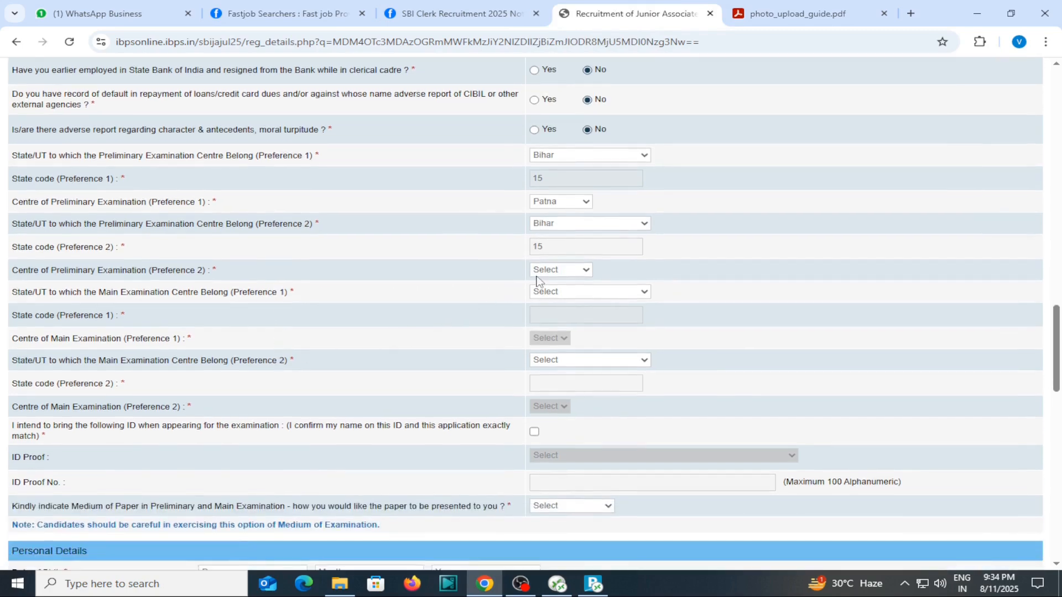
left_click(558, 271)
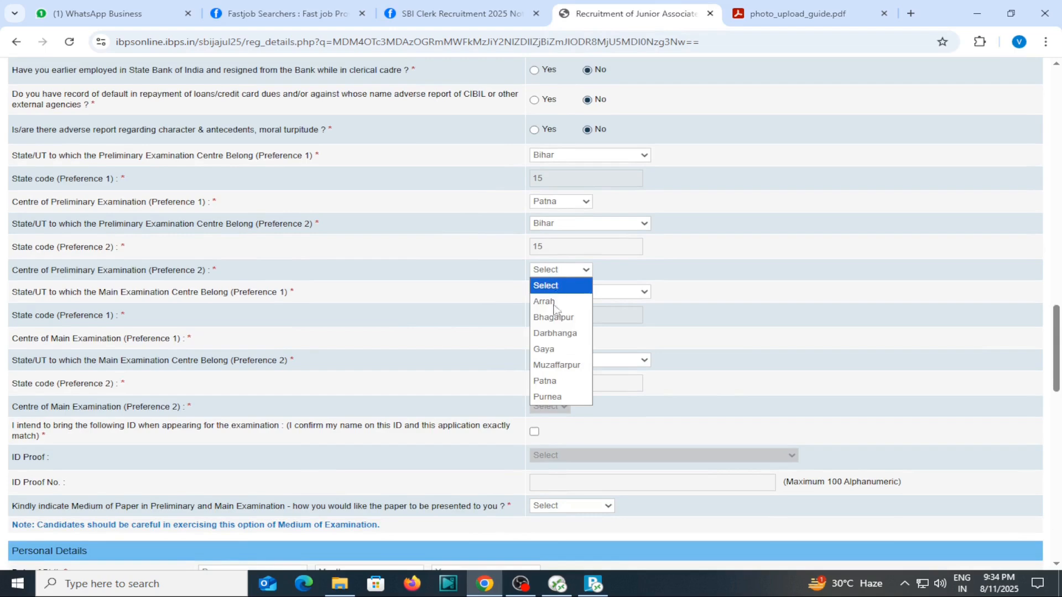
left_click(555, 365)
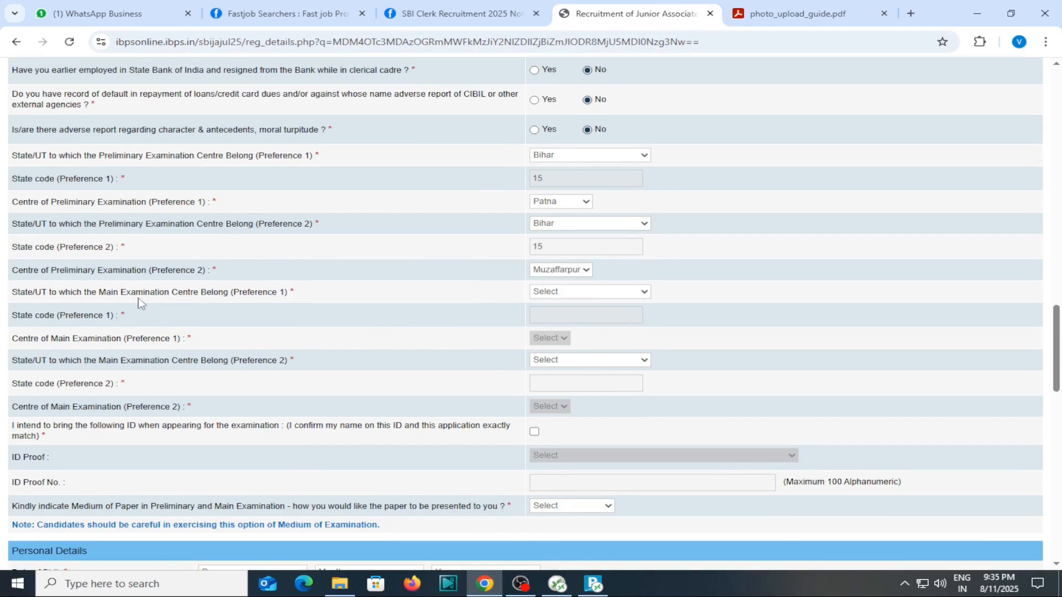
Choose Bihar as the state and Patna as the centre for Main Examination Preference 1.
left_click(556, 294)
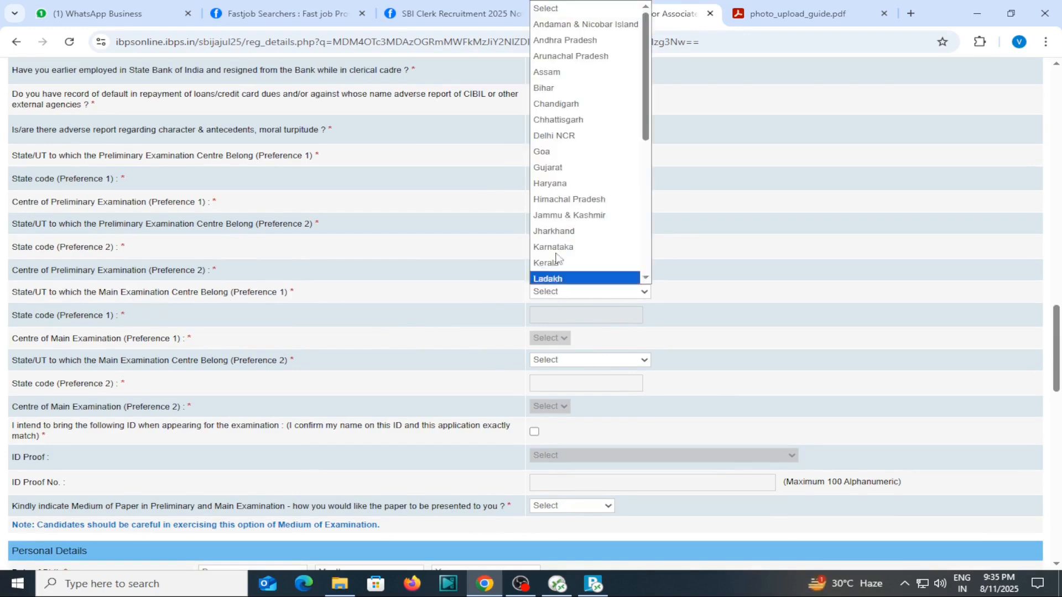
left_click(564, 86)
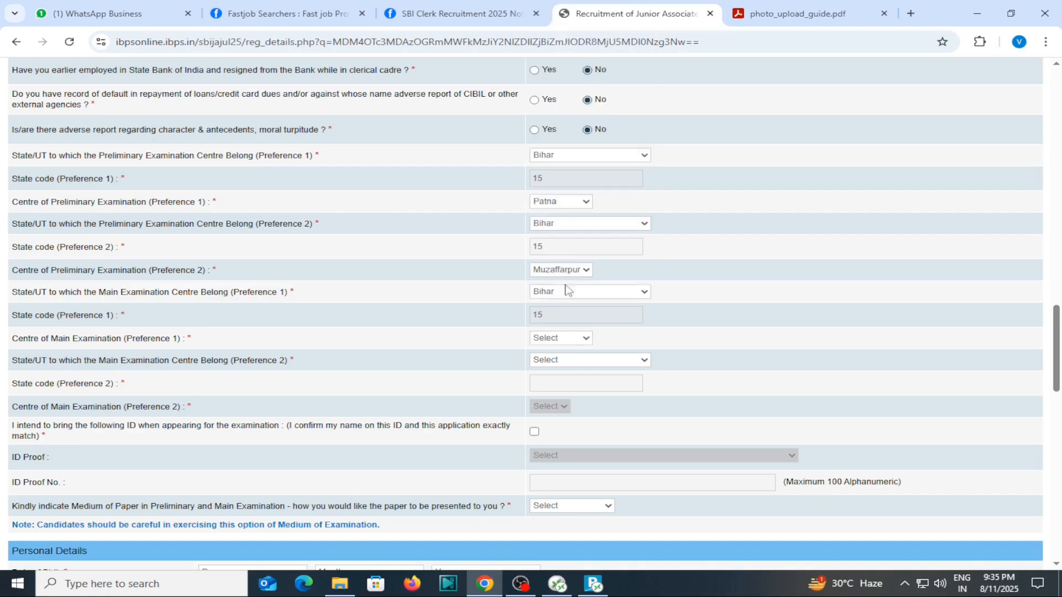
scroll(532, 284, "down", 1)
left_click(547, 274)
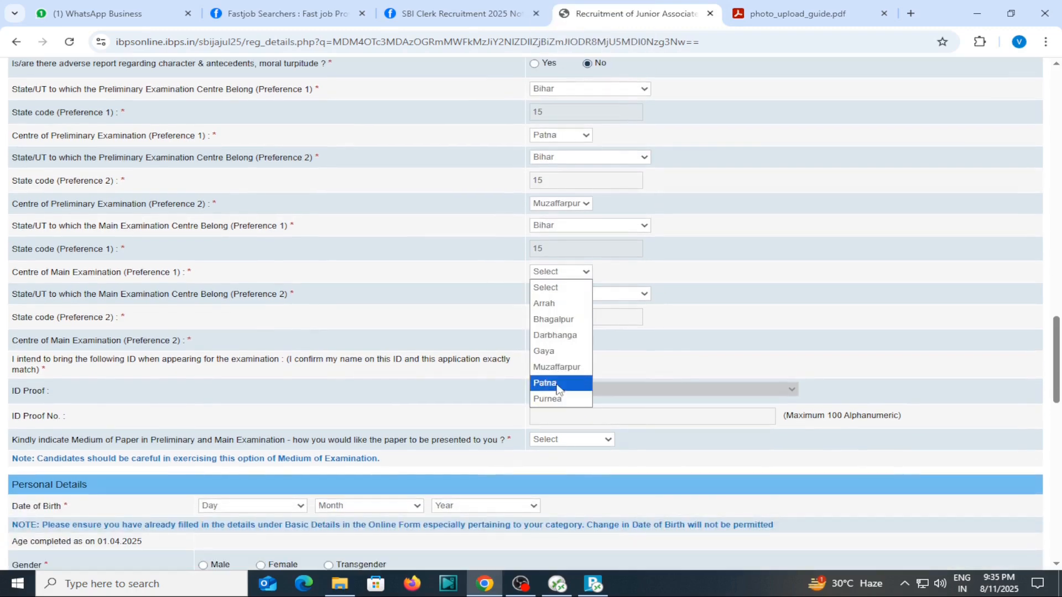
left_click(556, 384)
Choose Bihar as the state and Muzaffarpur as the centre for Main Examination Preference 2.
left_click(563, 295)
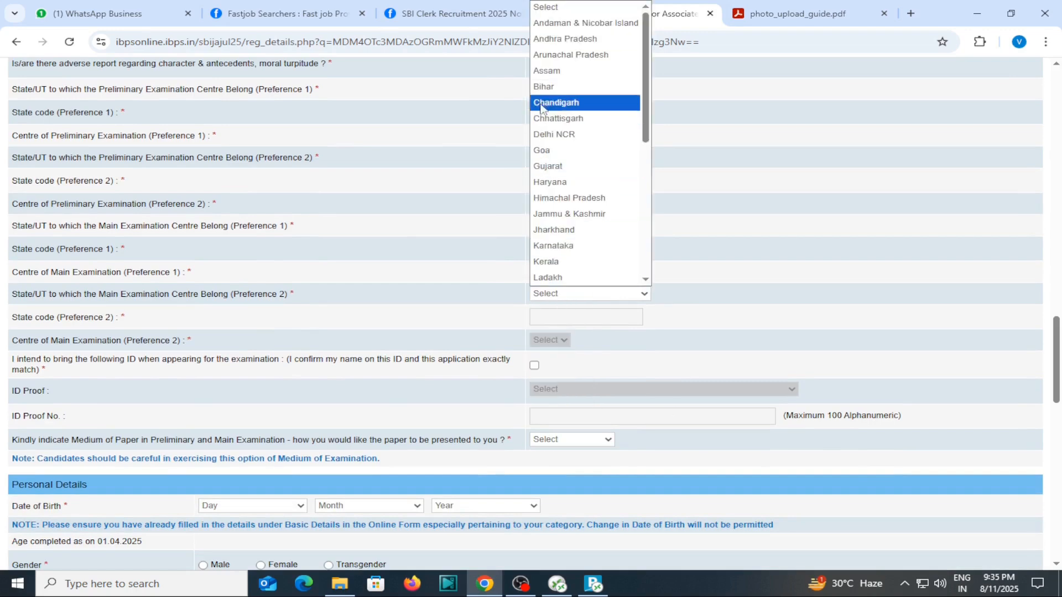
left_click(564, 86)
scroll(586, 346, "down", 2)
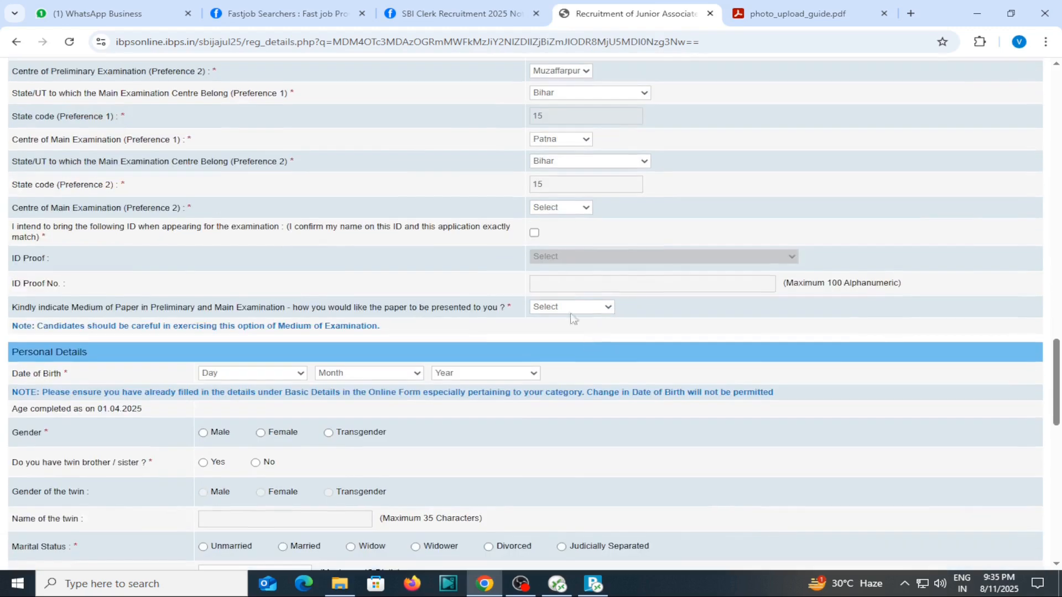
left_click(553, 209)
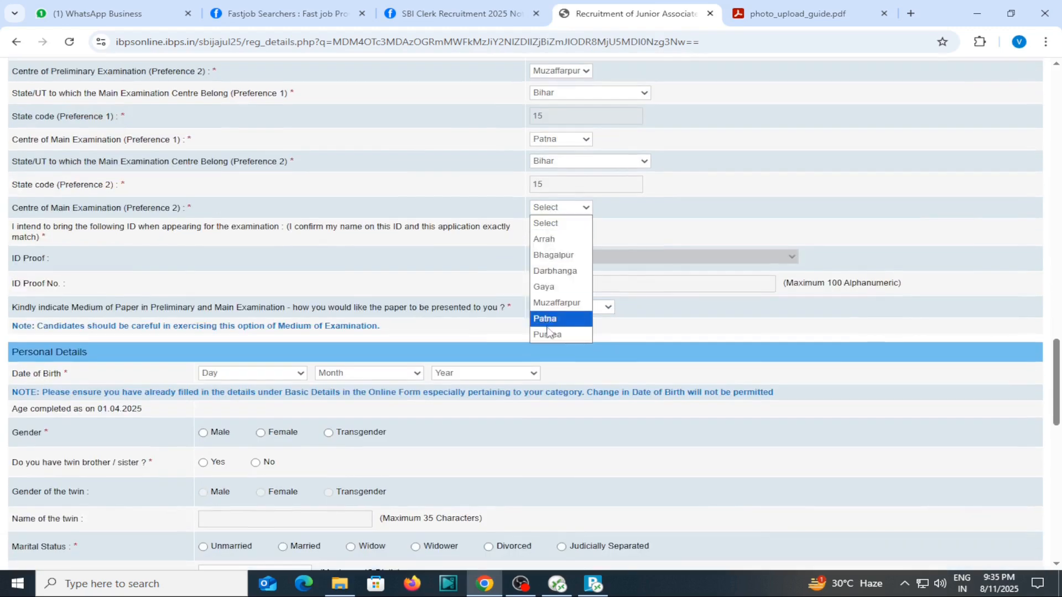
left_click(556, 303)
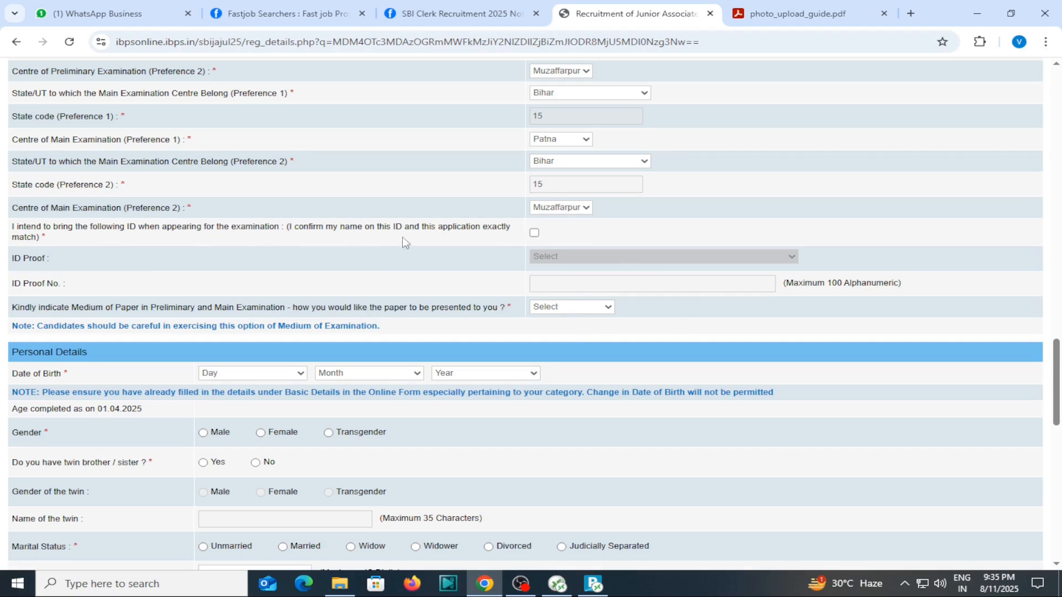
Confirm the intention to bring an ID to the examination and choose Aadhar Card as the ID proof.
left_click(534, 232)
left_click(549, 258)
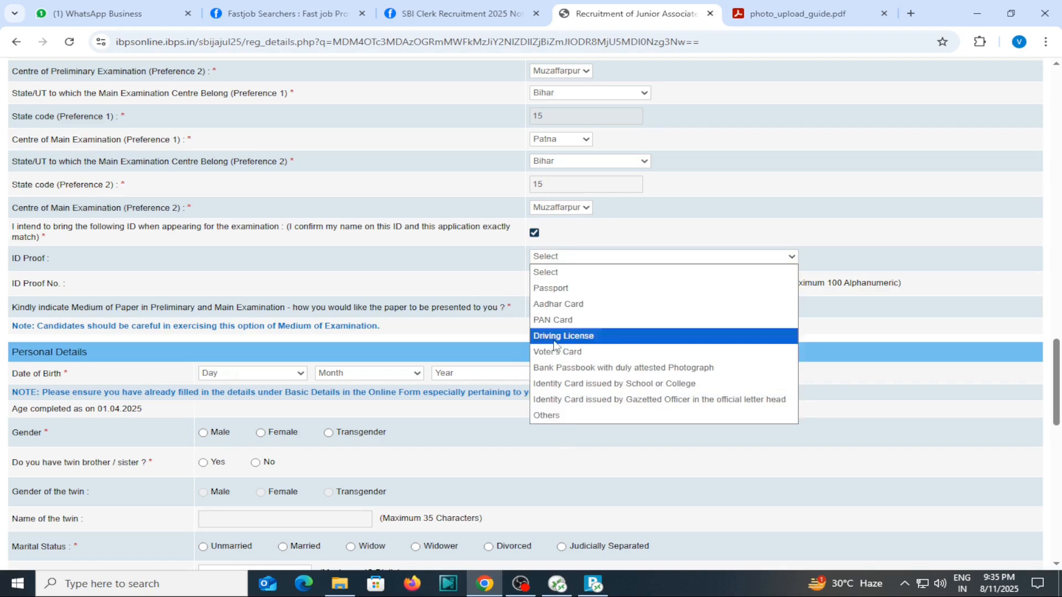
left_click(560, 306)
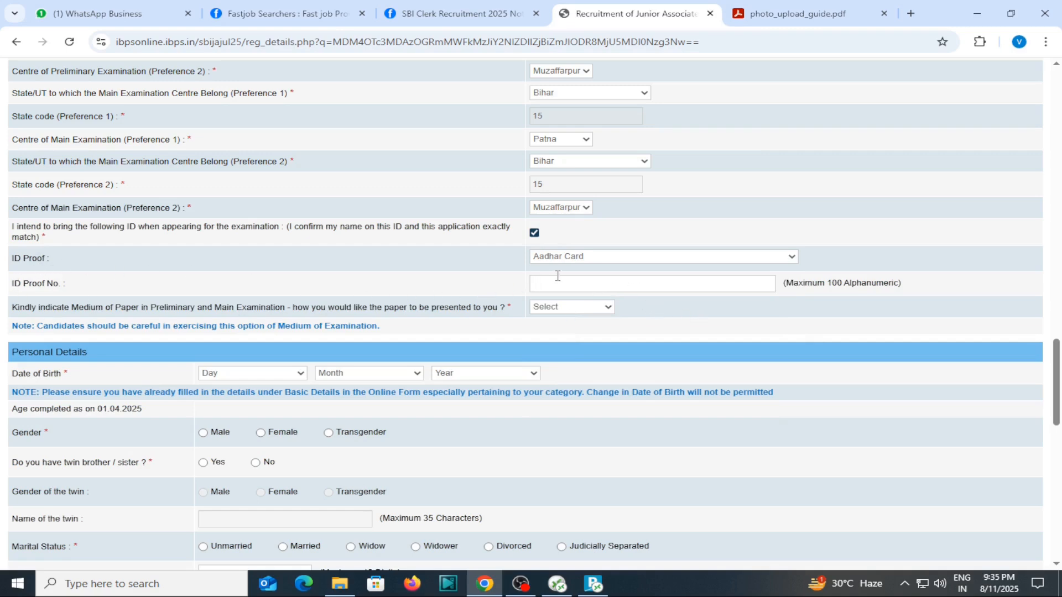
Try Others as the ID proof type to check the additional field it offers.
left_click(573, 260)
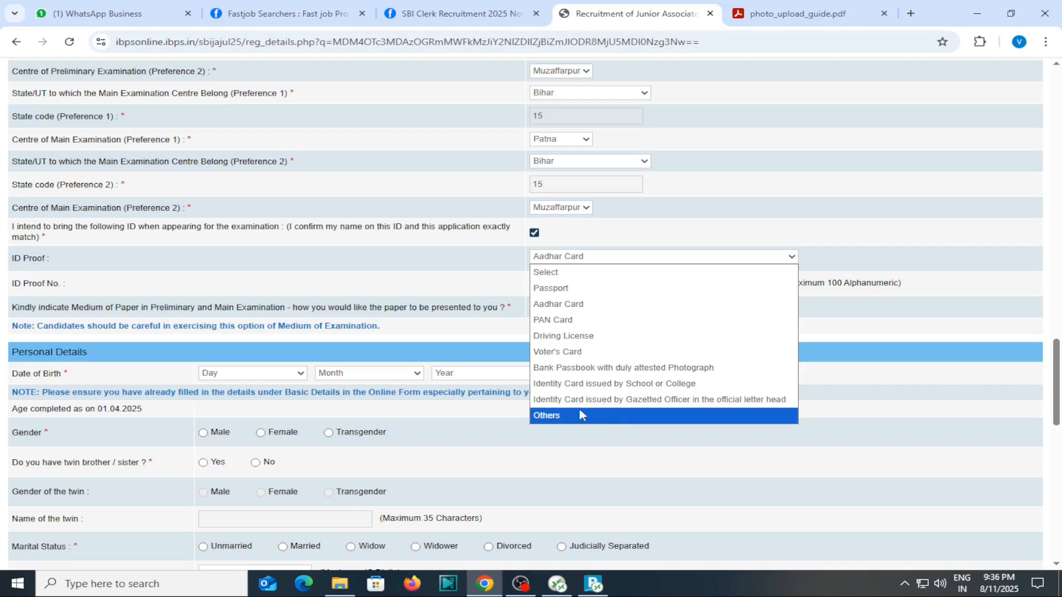
left_click(547, 416)
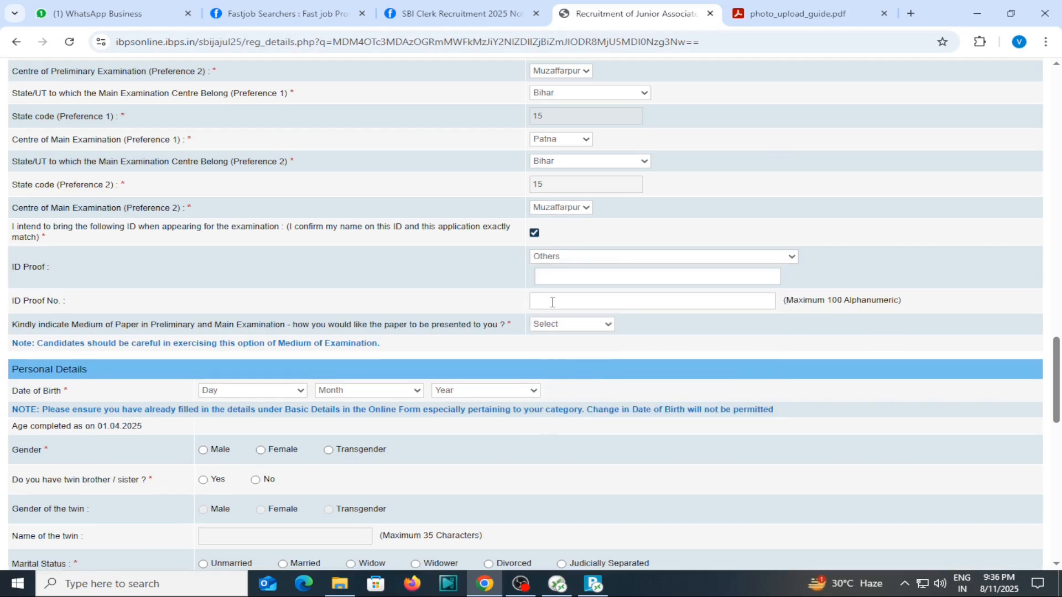
left_click(550, 257)
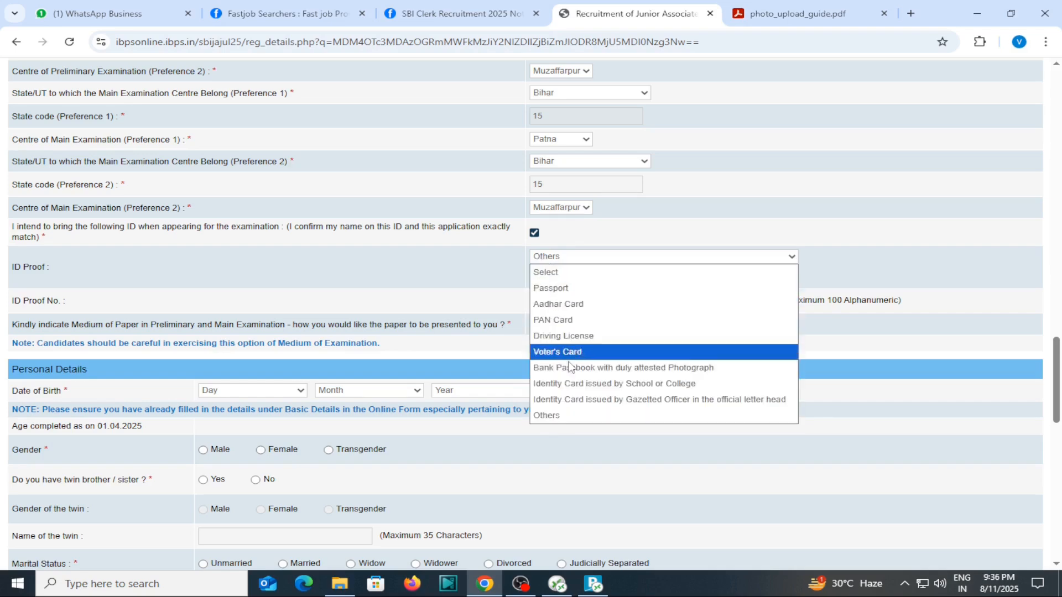
left_click(554, 417)
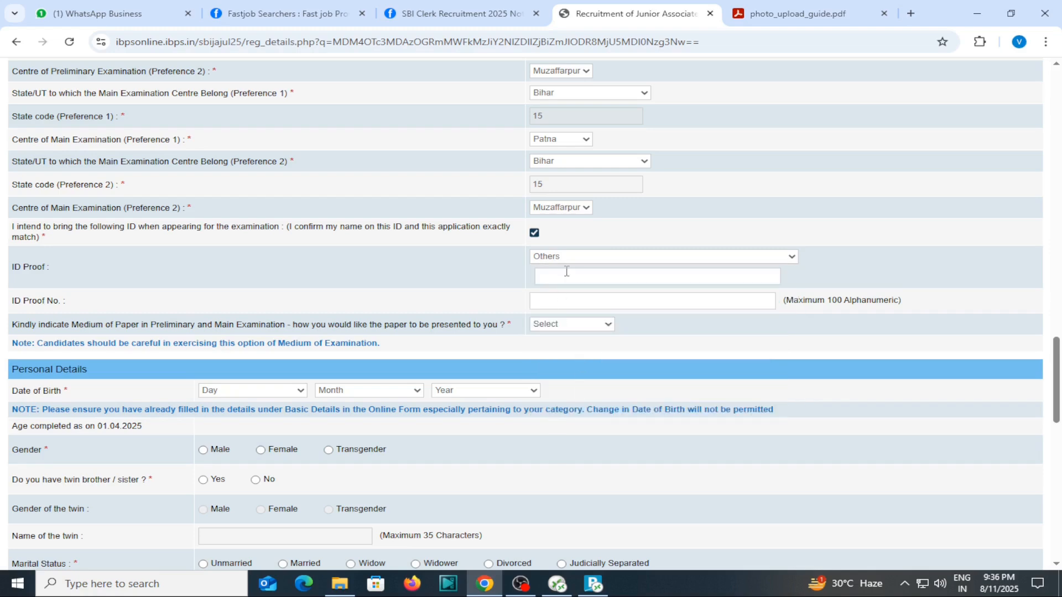
Set the ID proof to Aadhar Card and paste the card number as the ID Proof No.
left_click(578, 258)
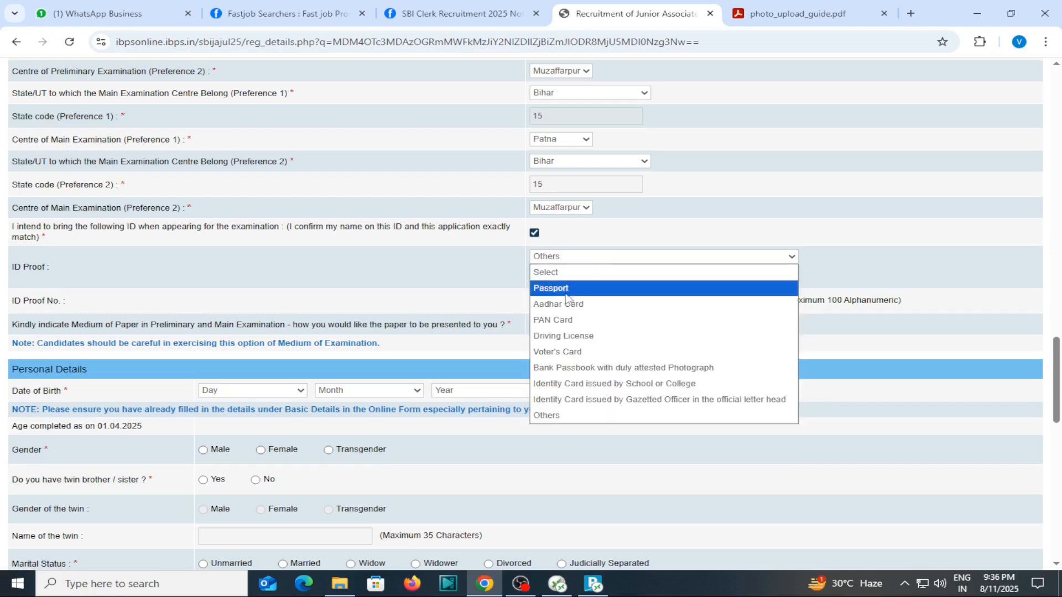
left_click(570, 299)
left_click(565, 284)
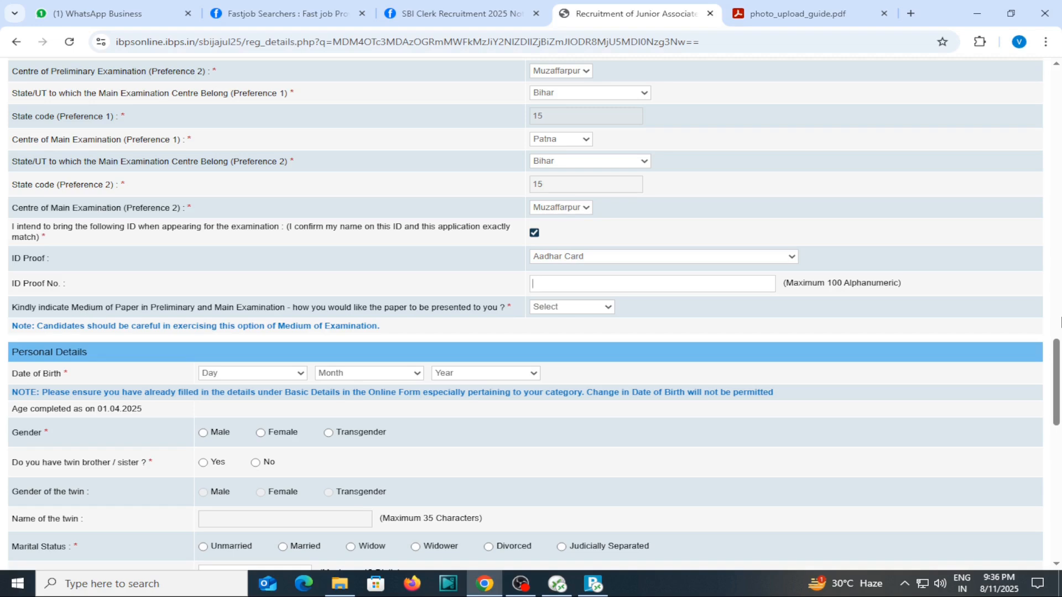
key("ctrl+v")
Set the medium of paper for the Preliminary and Main Examination to English and Hindi.
scroll(45, 261, "down", 1)
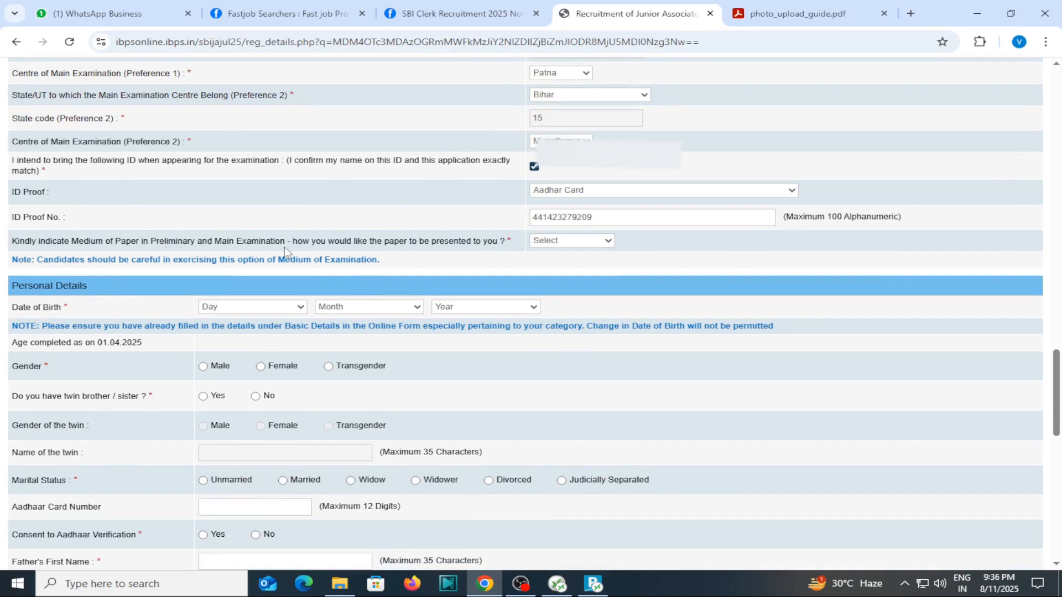
left_click(551, 241)
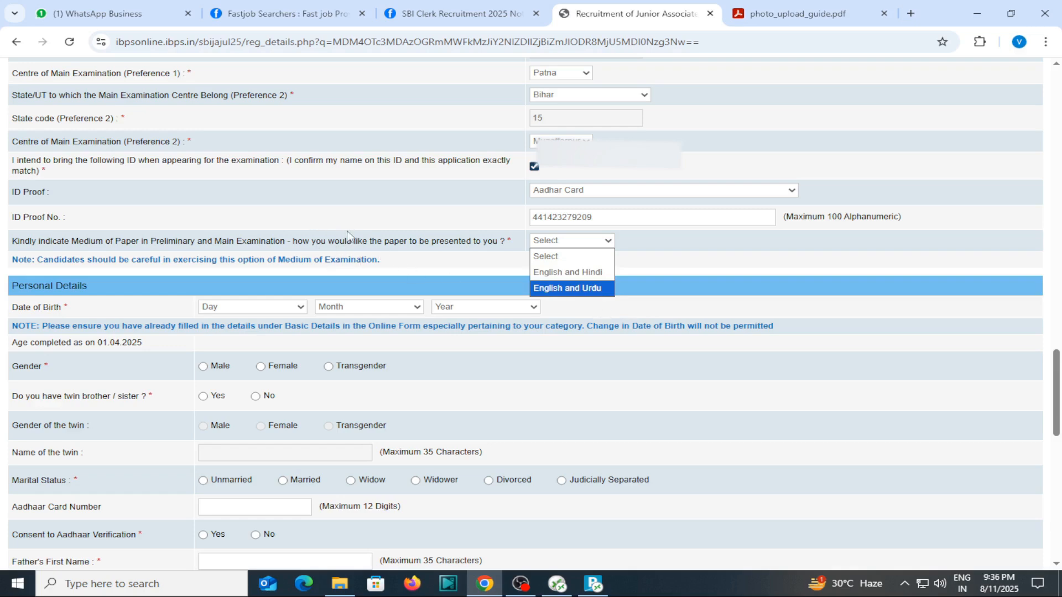
left_click(571, 274)
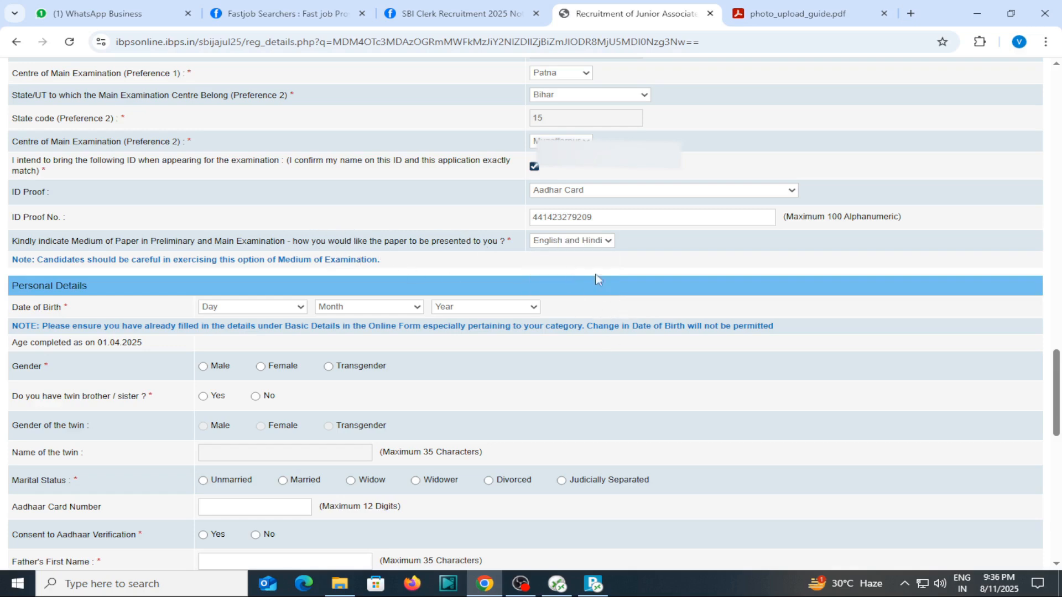
Enter the candidate's date of birth in Personal Details by choosing the day, month and year.
scroll(100, 305, "down", 1)
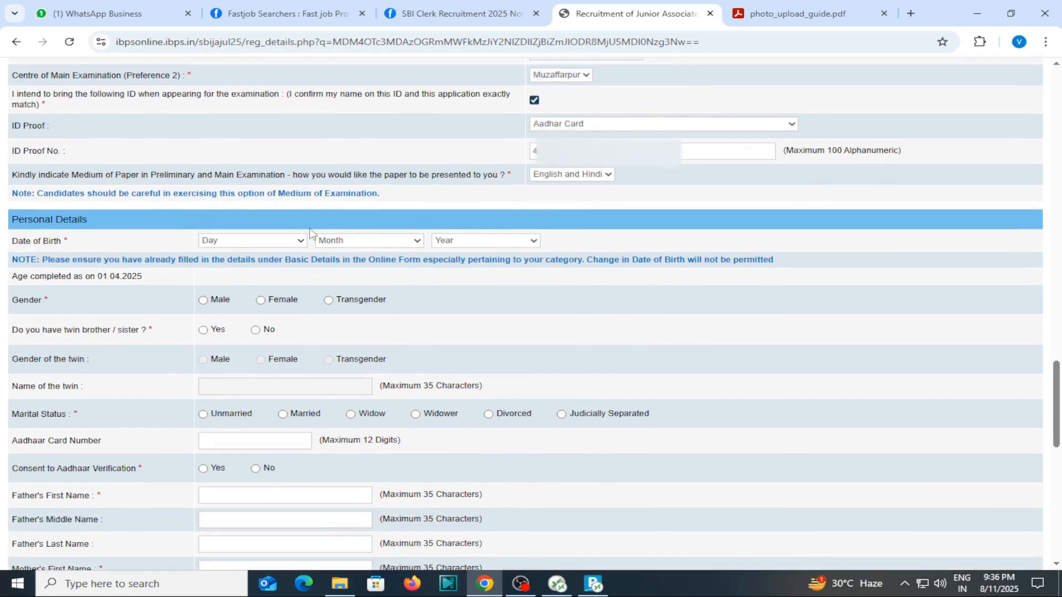
left_click(233, 242)
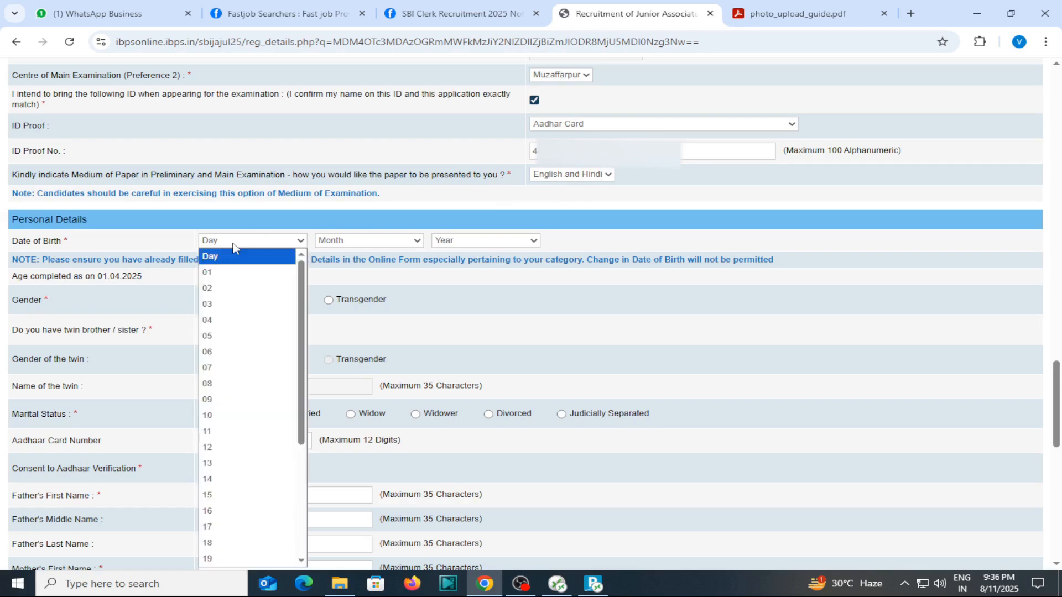
scroll(260, 404, "down", 3)
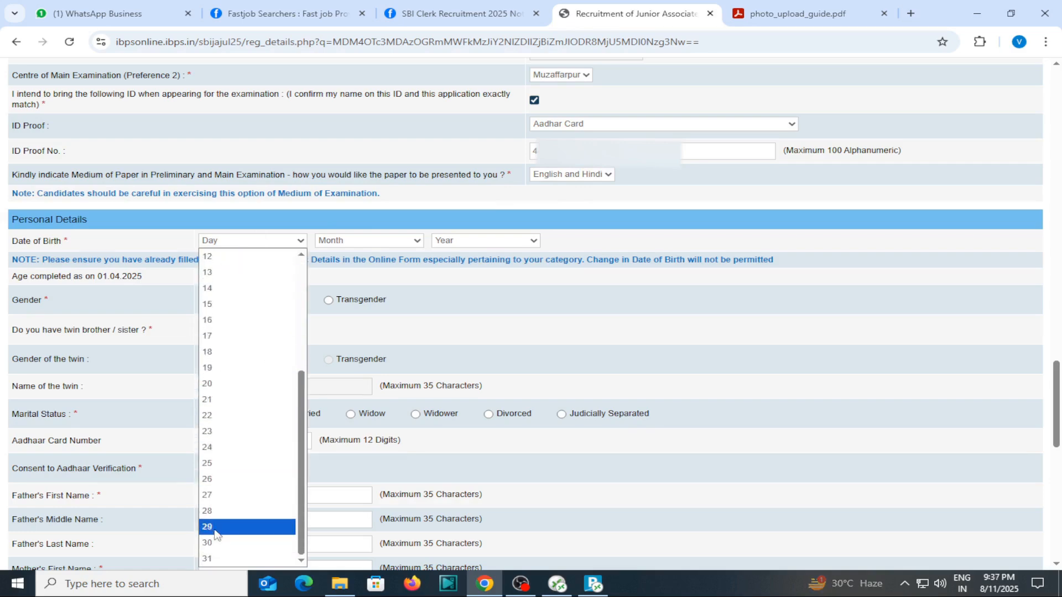
left_click(223, 511)
left_click(371, 248)
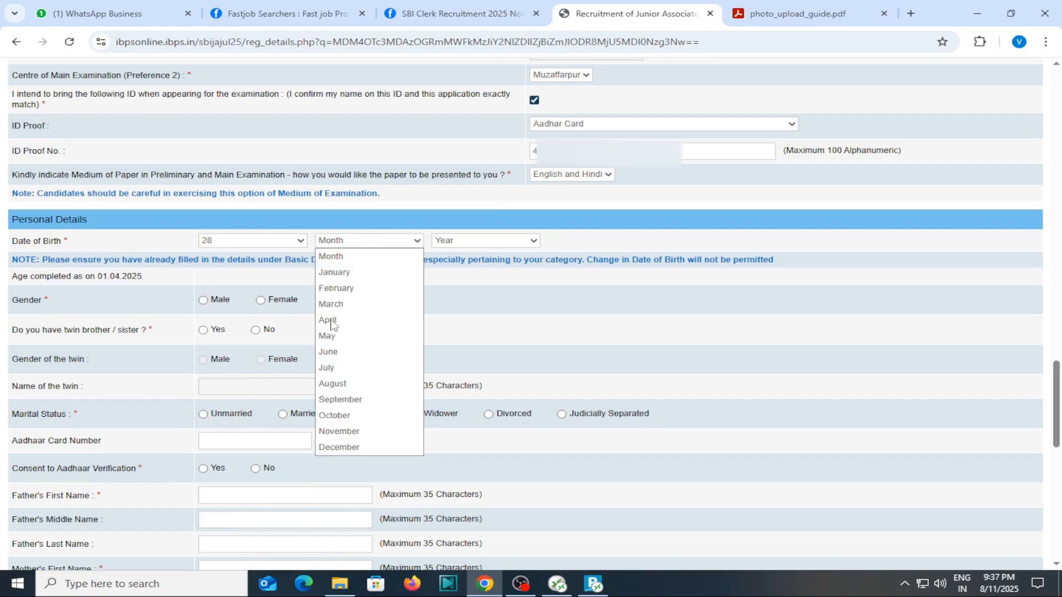
left_click(338, 339)
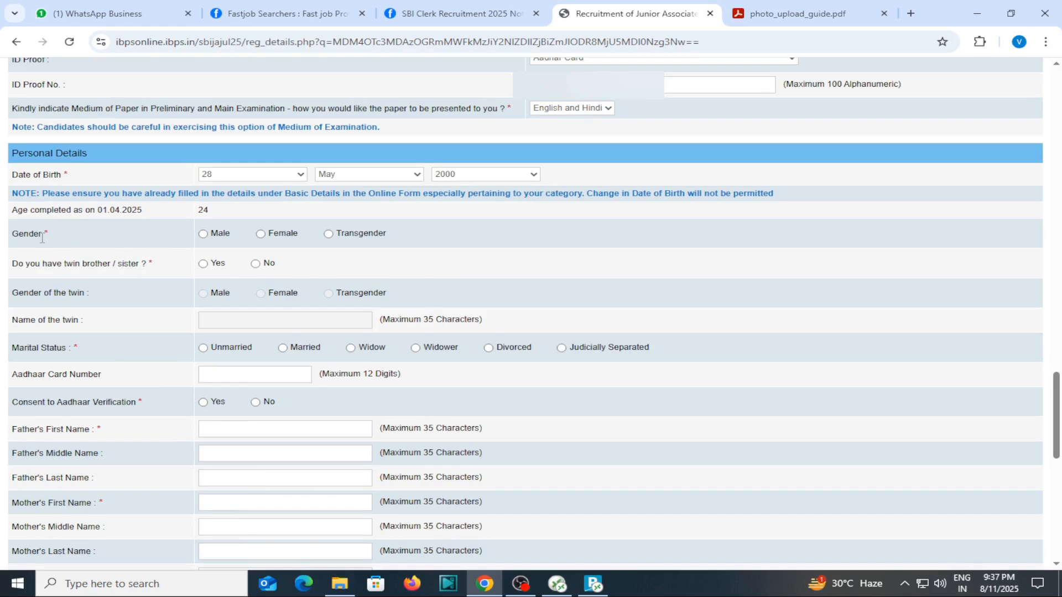
Set the gender to Male, and answer No to having a twin brother or sister after trying Yes.
left_click(203, 234)
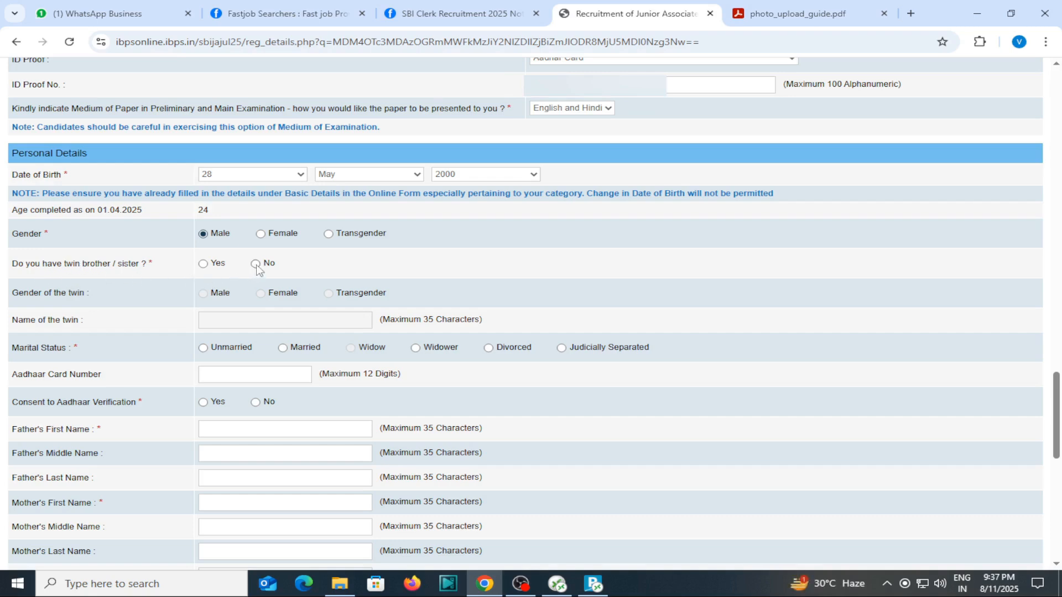
left_click(203, 265)
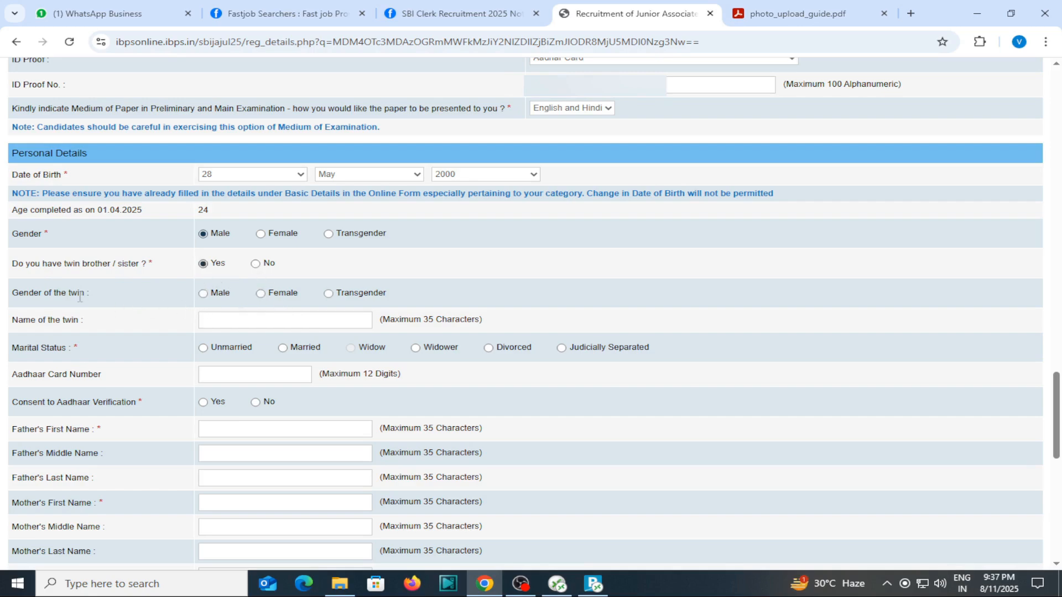
left_click(255, 264)
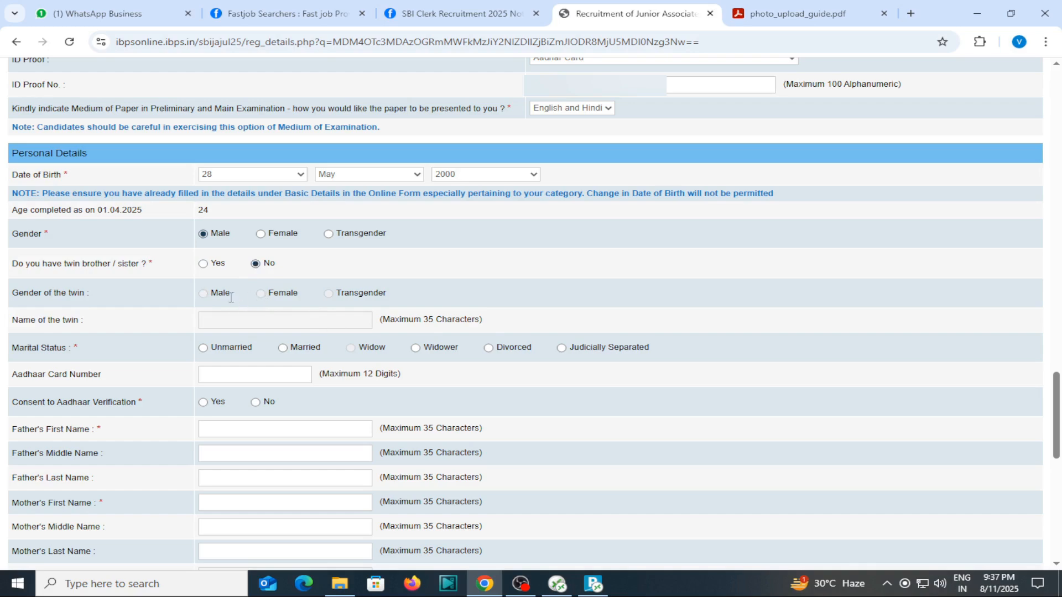
Set the marital status to Unmarried, enter the Aadhaar card number and answer Yes to consent to Aadhaar verification.
scroll(279, 293, "down", 1)
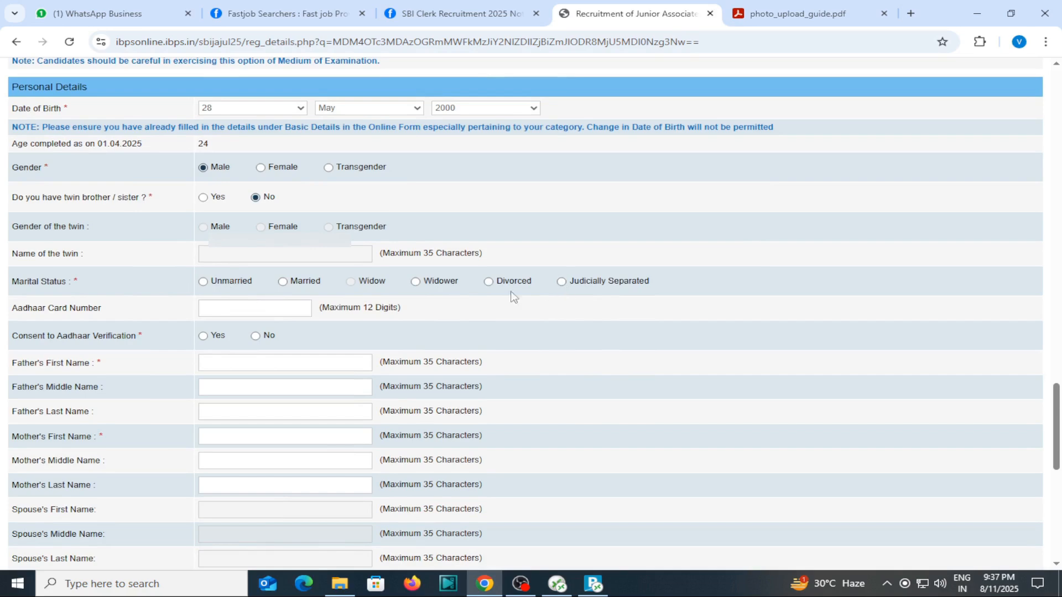
scroll(197, 304, "down", 1)
left_click(203, 216)
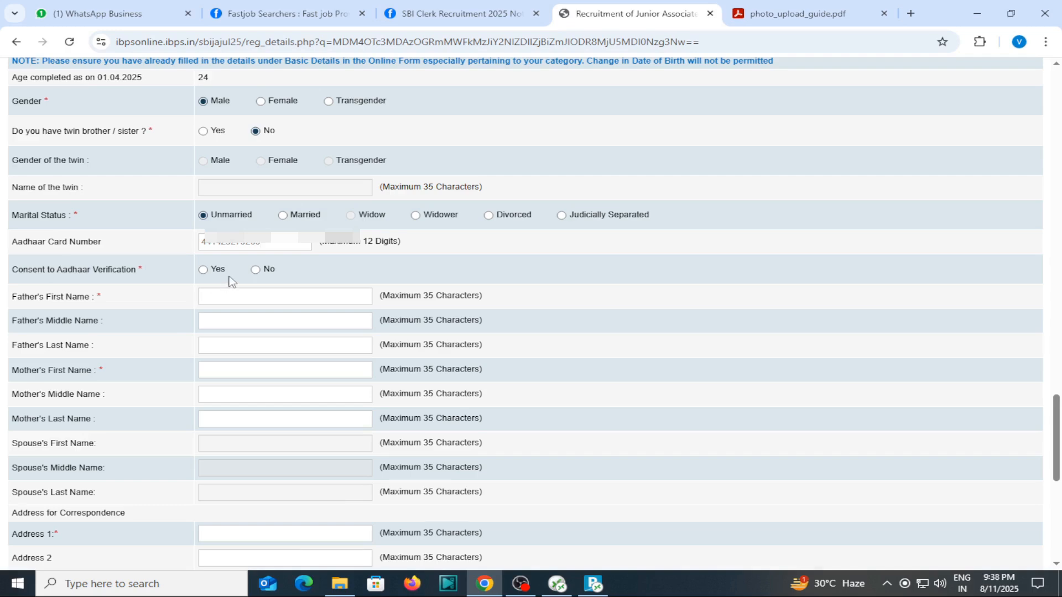
scroll(227, 271, "down", 1)
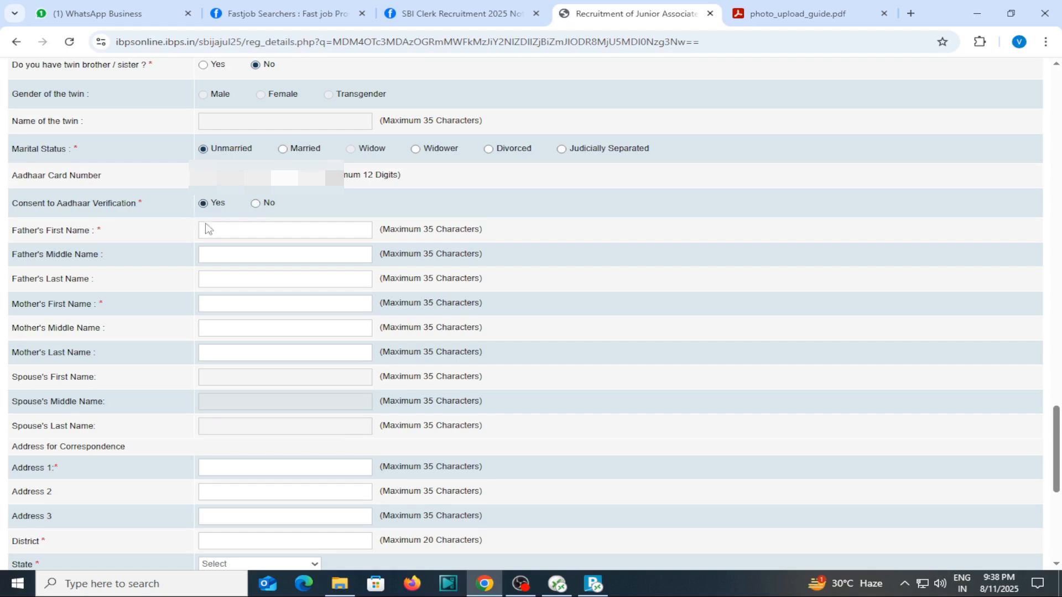
Enter the father's and the mother's first and last names in Personal Details, leaving the middle names blank.
scroll(219, 227, "down", 1)
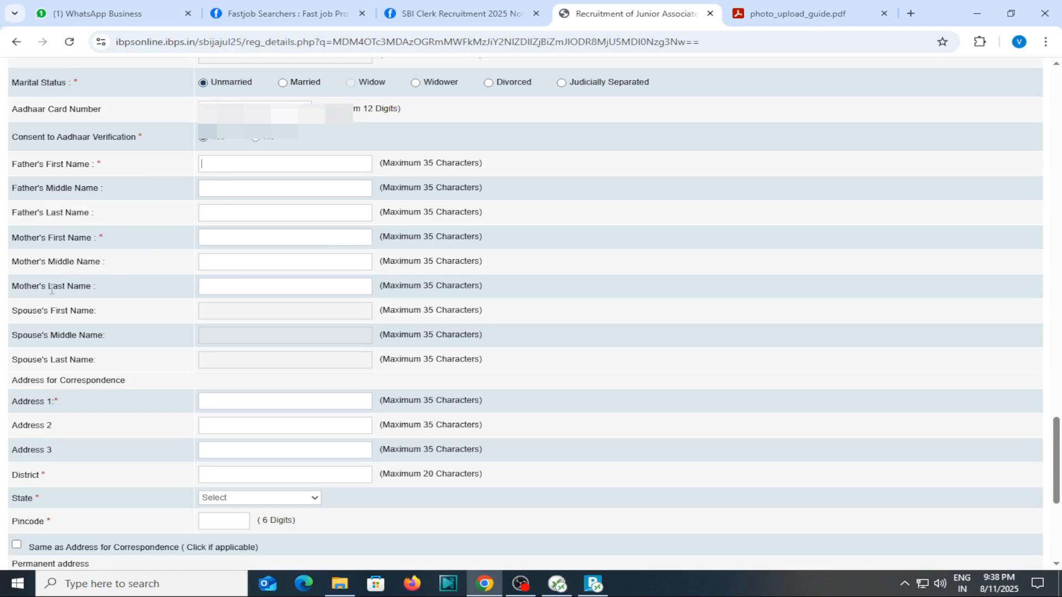
scroll(124, 313, "down", 1)
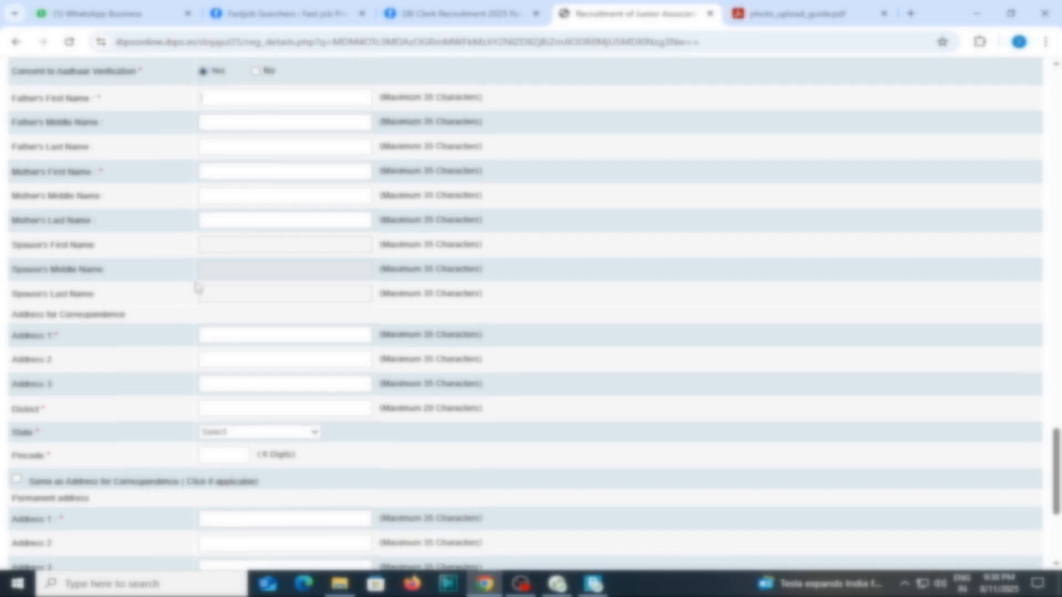
scroll(199, 289, "up", 1)
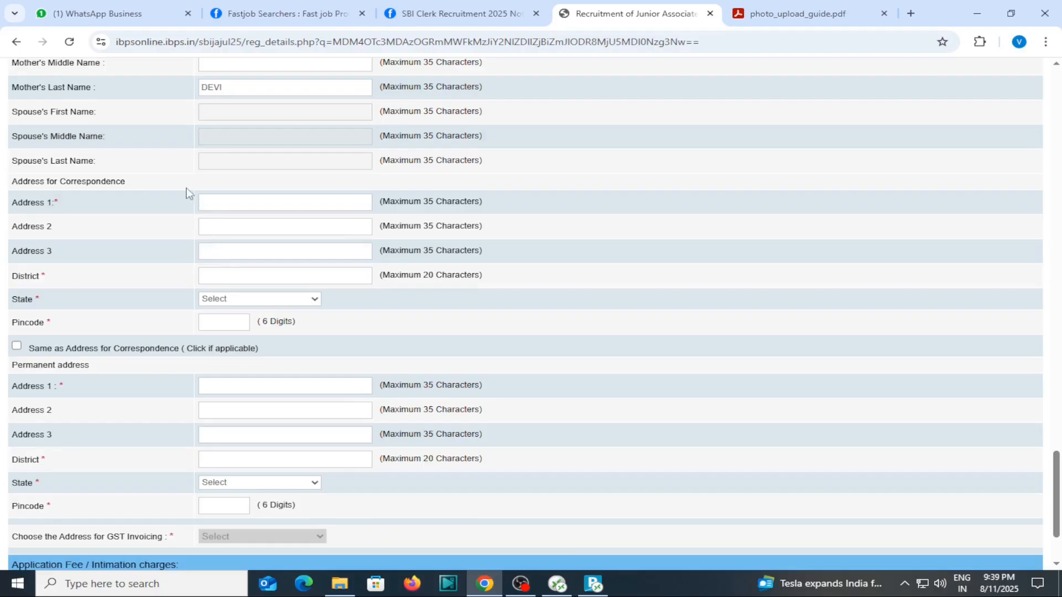
scroll(95, 199, "down", 1)
scroll(164, 194, "up", 3)
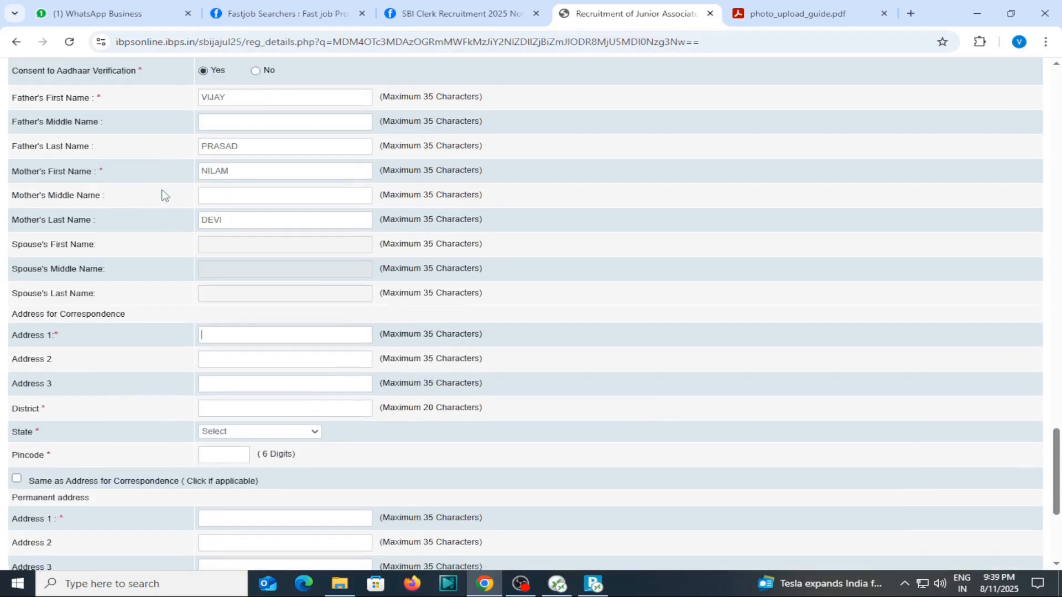
Fill in the address for correspondence with district, state and pincode, and mark the permanent address as the same.
scroll(244, 228, "down", 1)
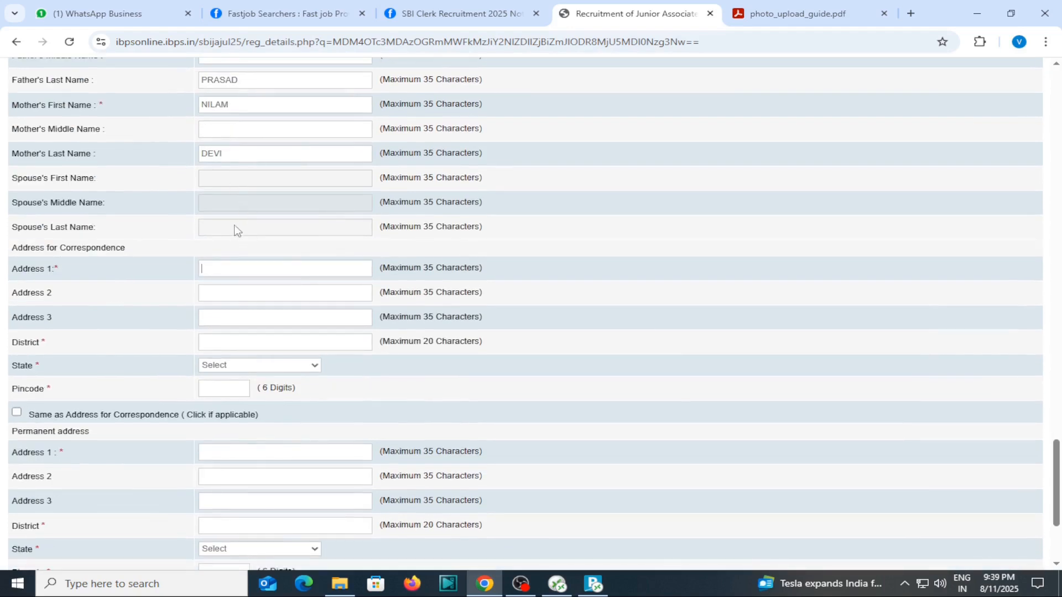
scroll(237, 229, "down", 1)
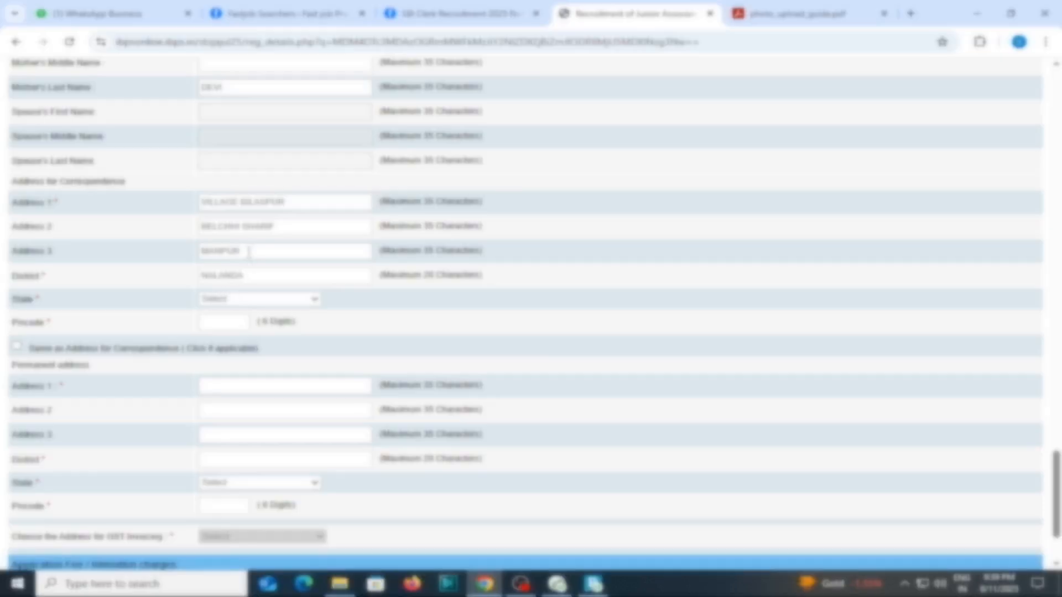
scroll(248, 252, "down", 2)
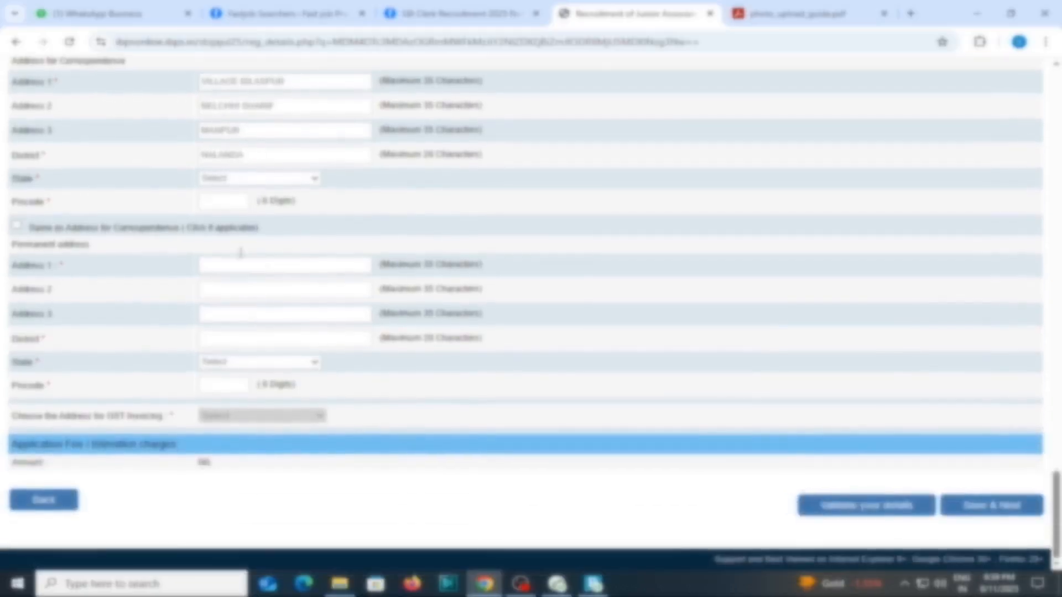
left_click(224, 180)
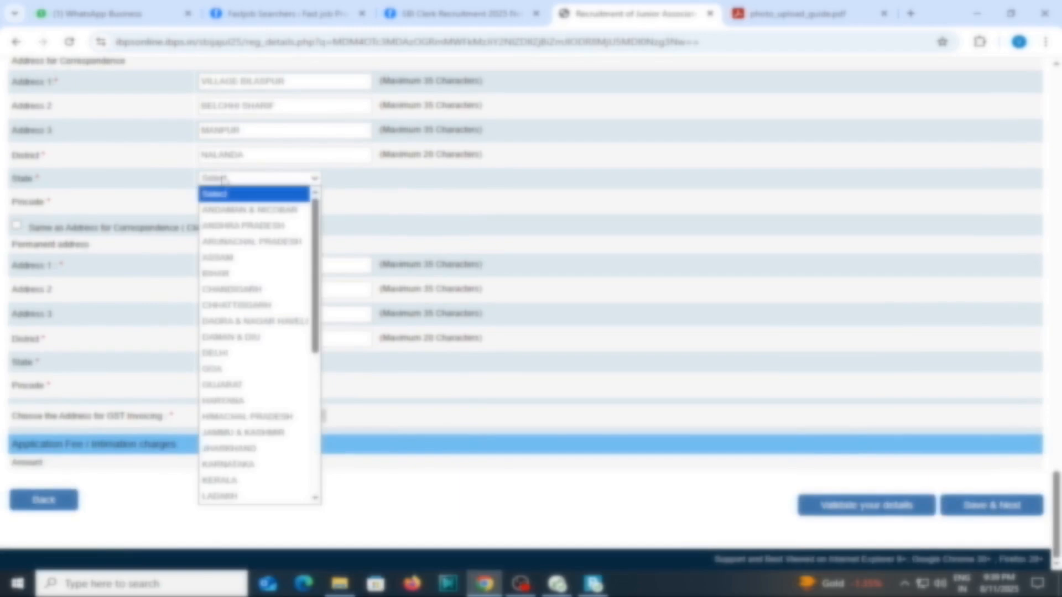
left_click(229, 275)
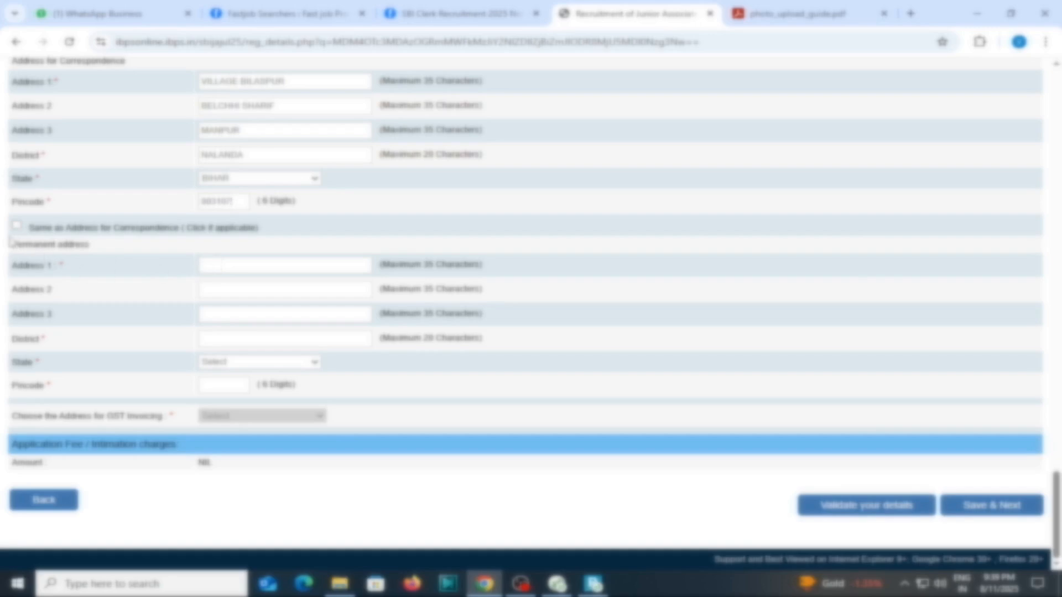
left_click(17, 225)
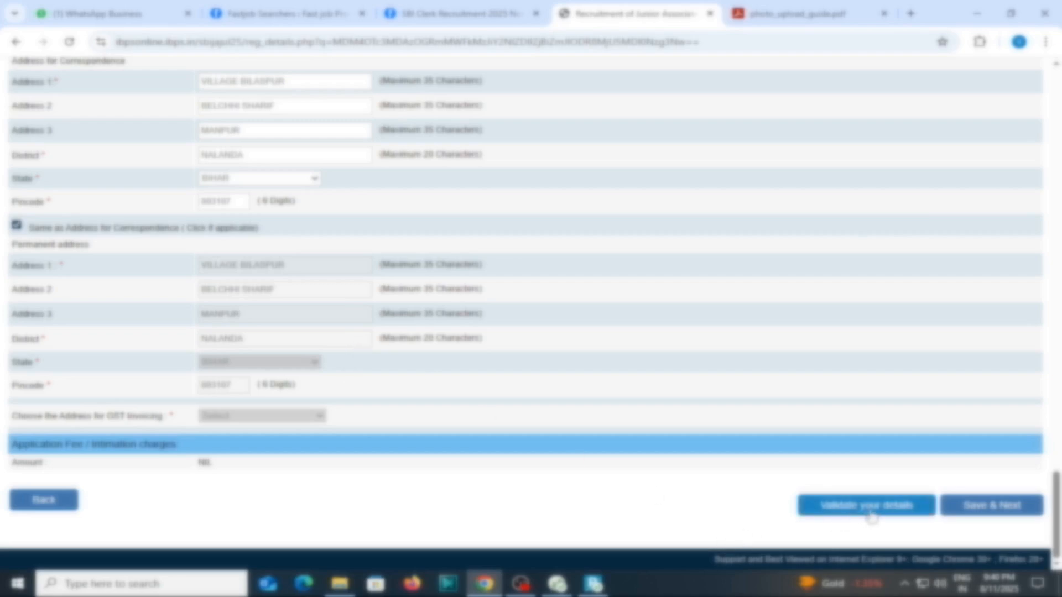
Validate the entered basic details, and save them to continue to the Qualification / Experience / Languages section.
left_click(844, 507)
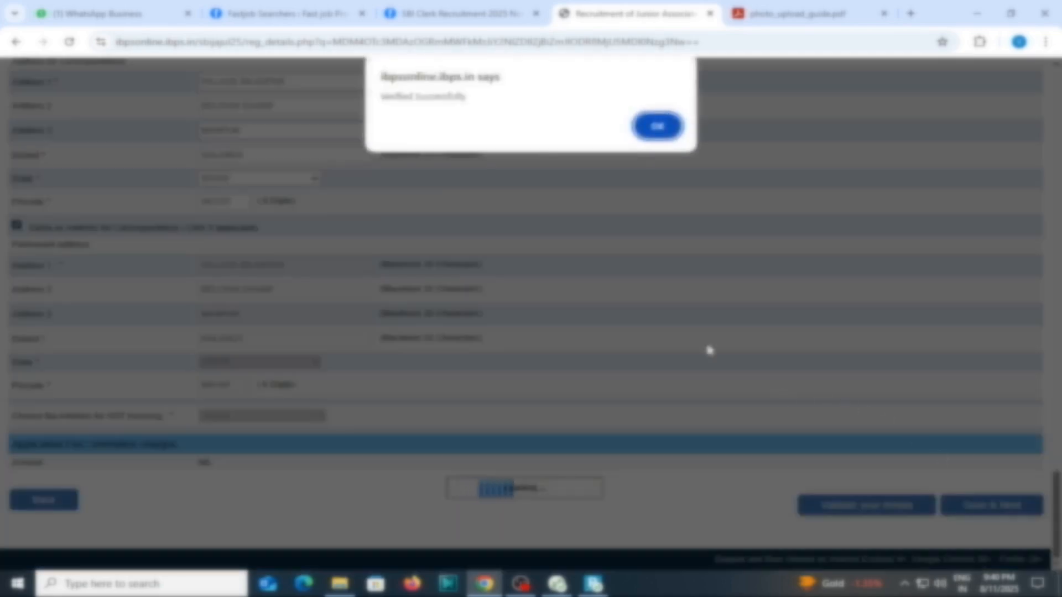
left_click(657, 126)
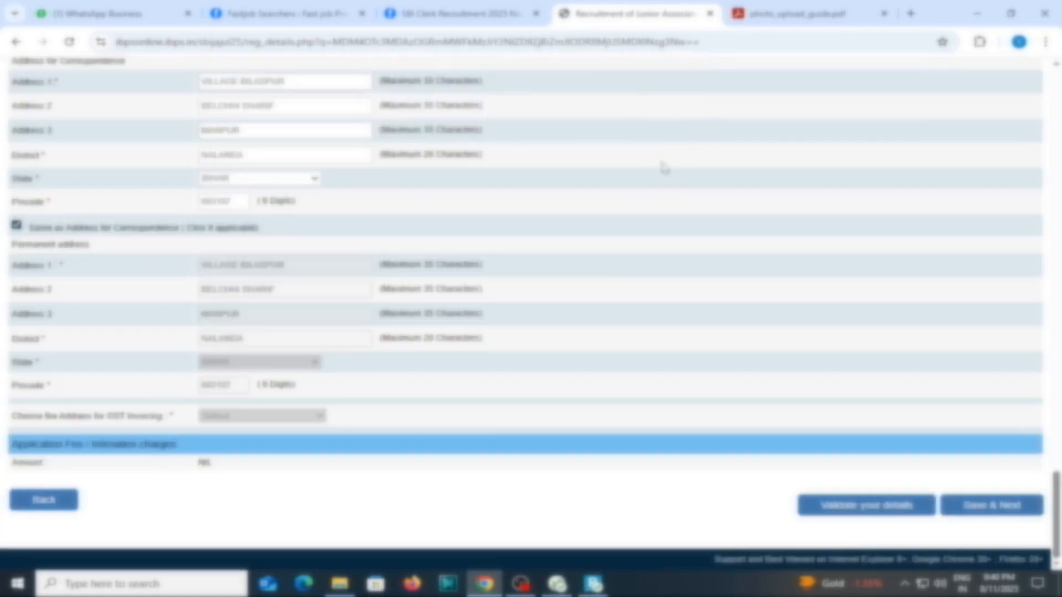
left_click(993, 507)
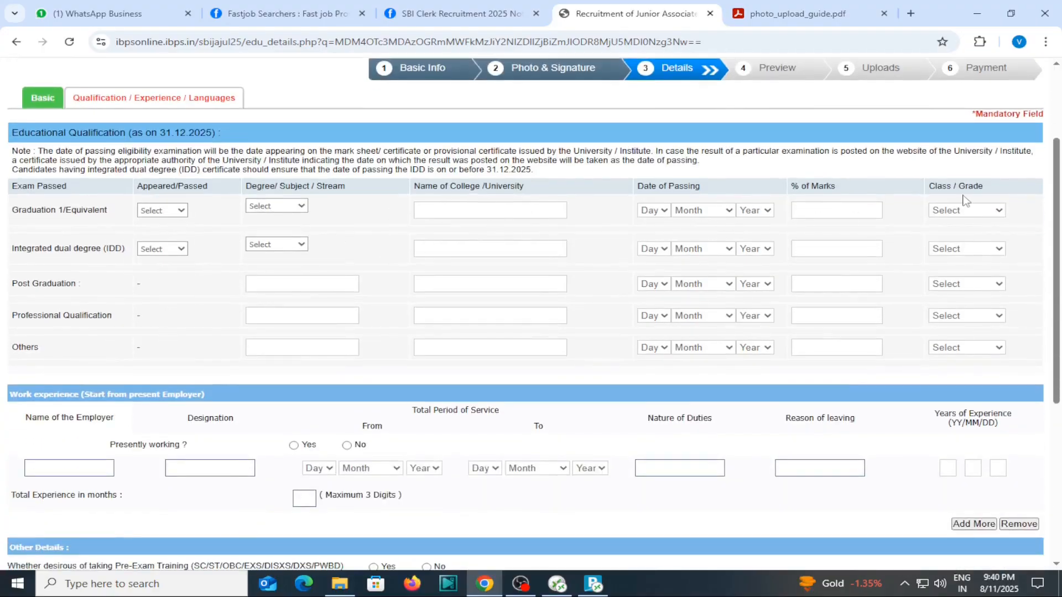
For Graduation 1/Equivalent, set the status to Passed, the stream to Commerce and the university to MAGADH UNIVERSITY BODHGAYA.
left_click(160, 215)
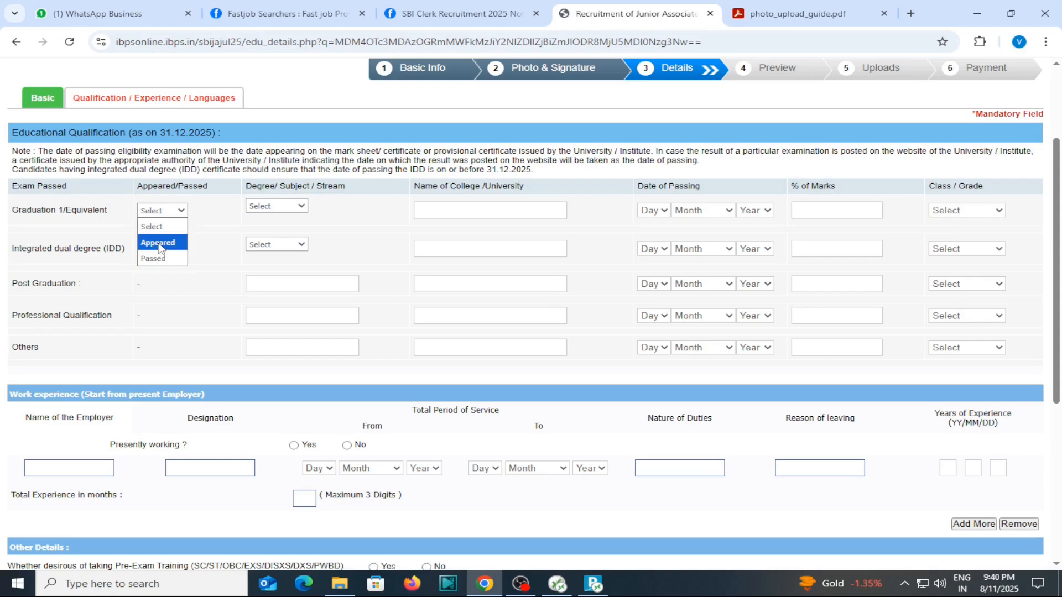
left_click(159, 257)
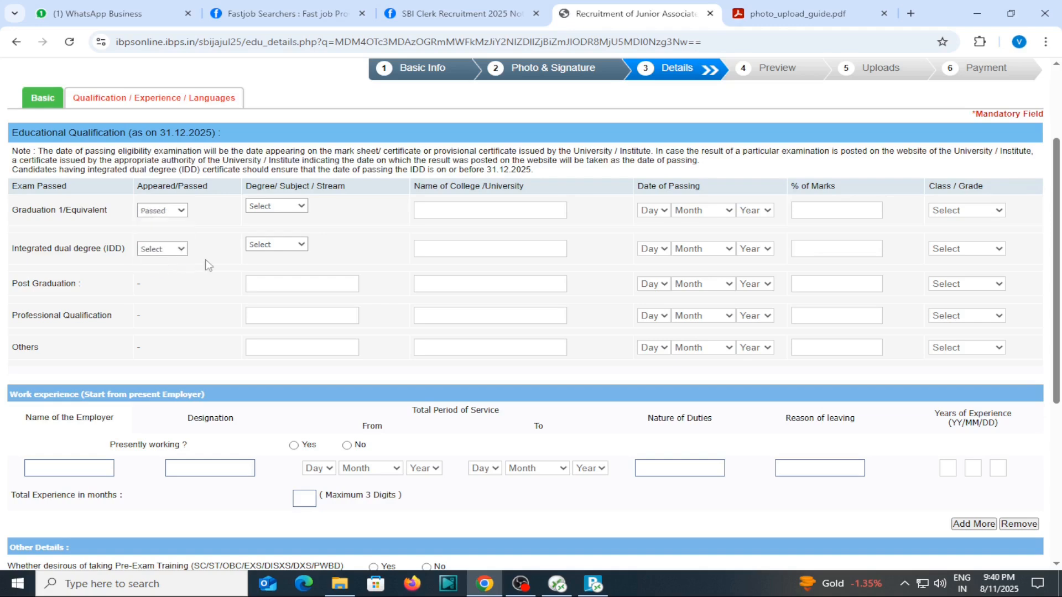
left_click(286, 212)
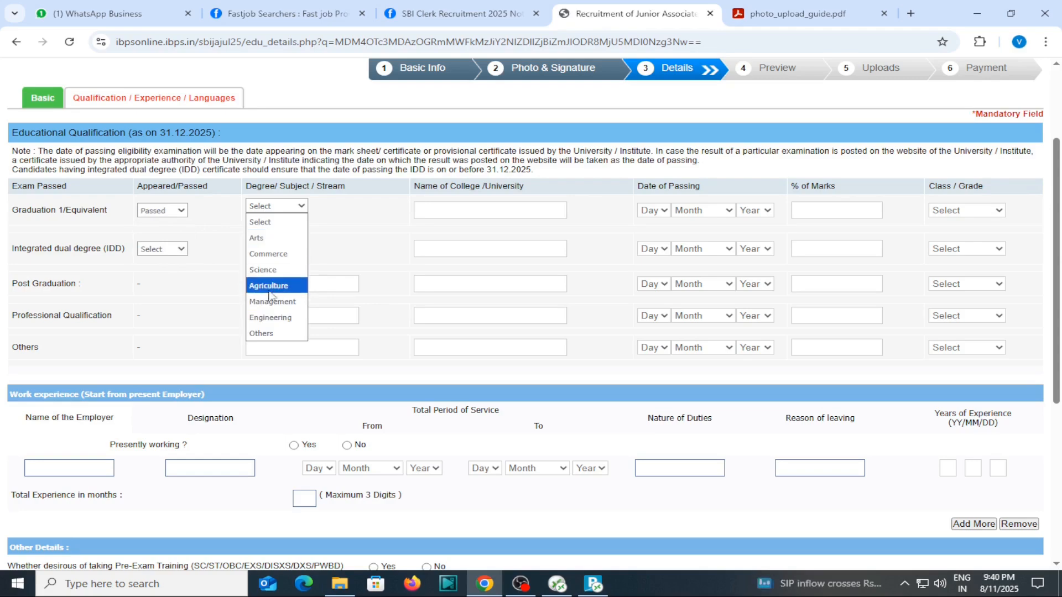
left_click(284, 262)
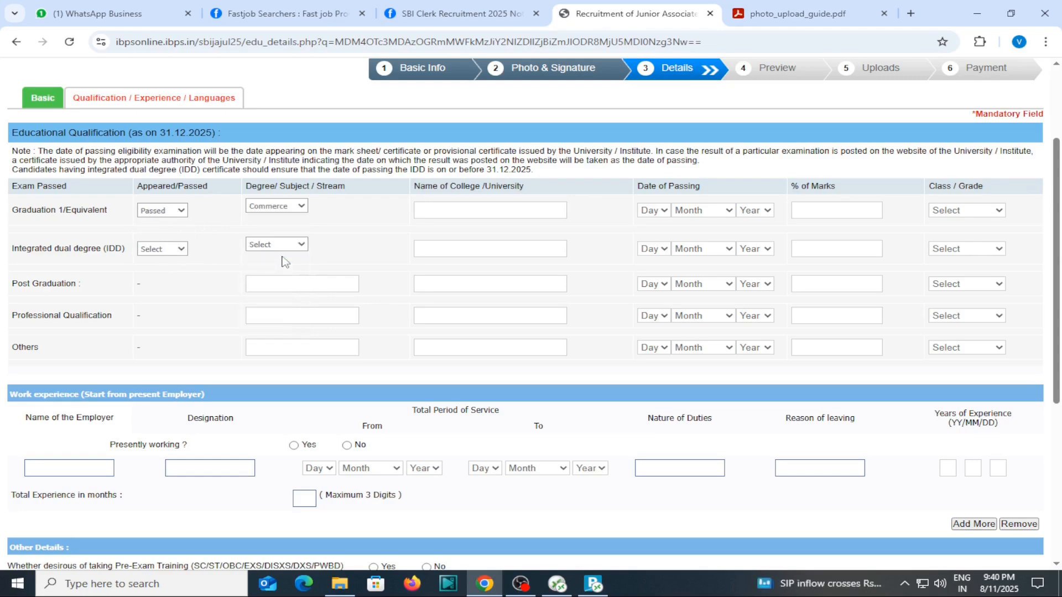
left_click(526, 216)
type("MAGADH UNIVERSITY BODHGAYA")
Set the graduation's date of passing to 31 December 2020, its marks to 68 percent and its class to First Class.
left_click(654, 211)
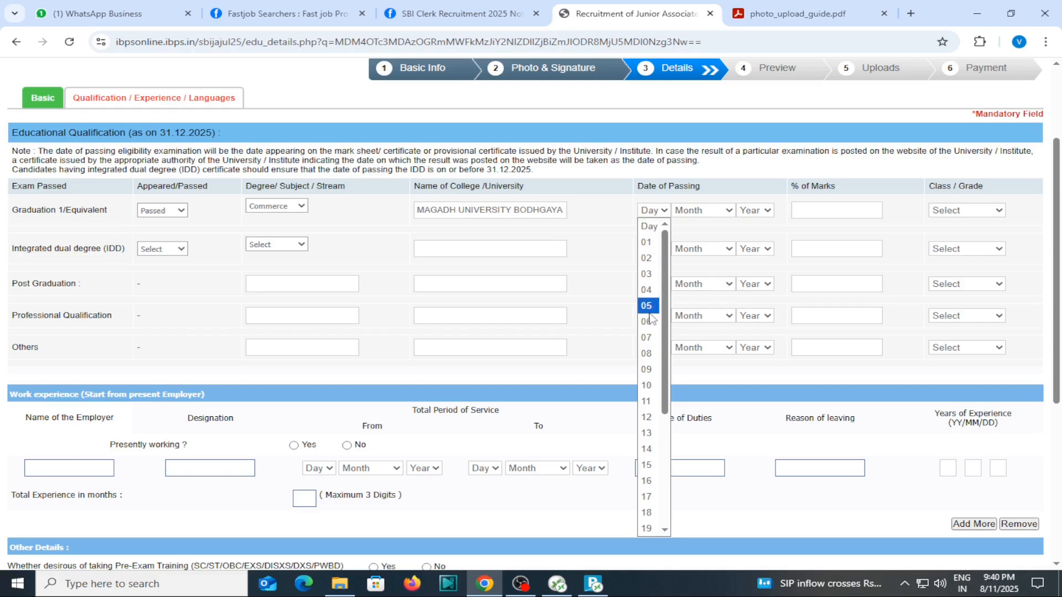
scroll(651, 317, "down", 4)
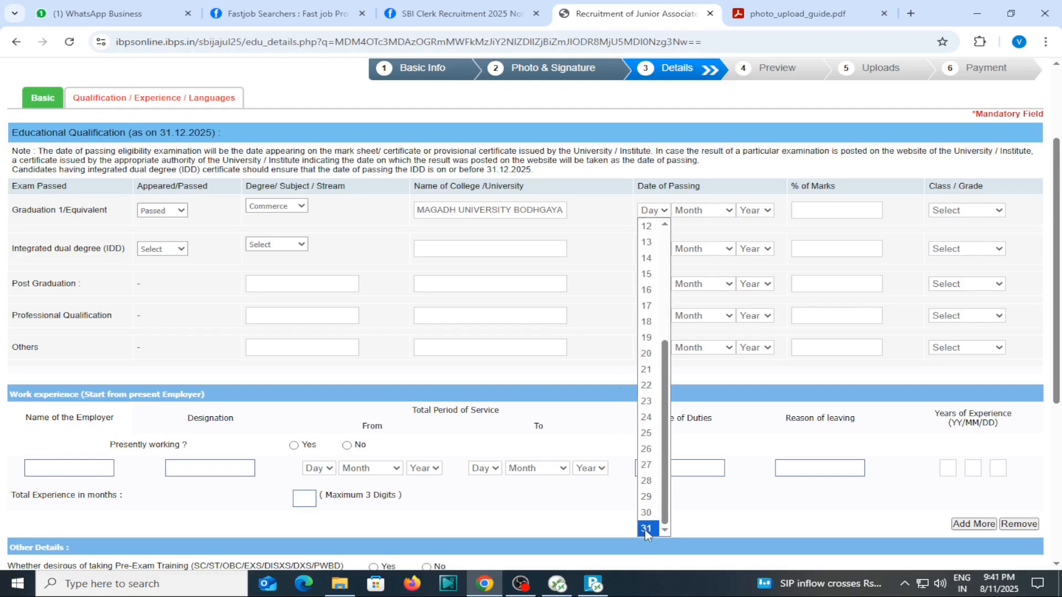
left_click(646, 529)
left_click(708, 210)
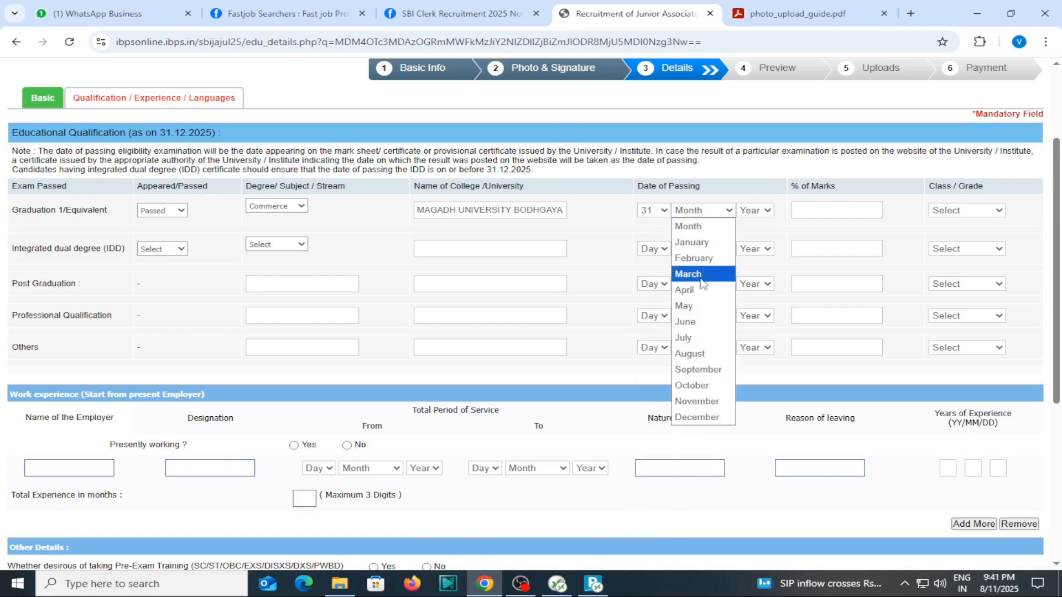
left_click(707, 419)
left_click(762, 212)
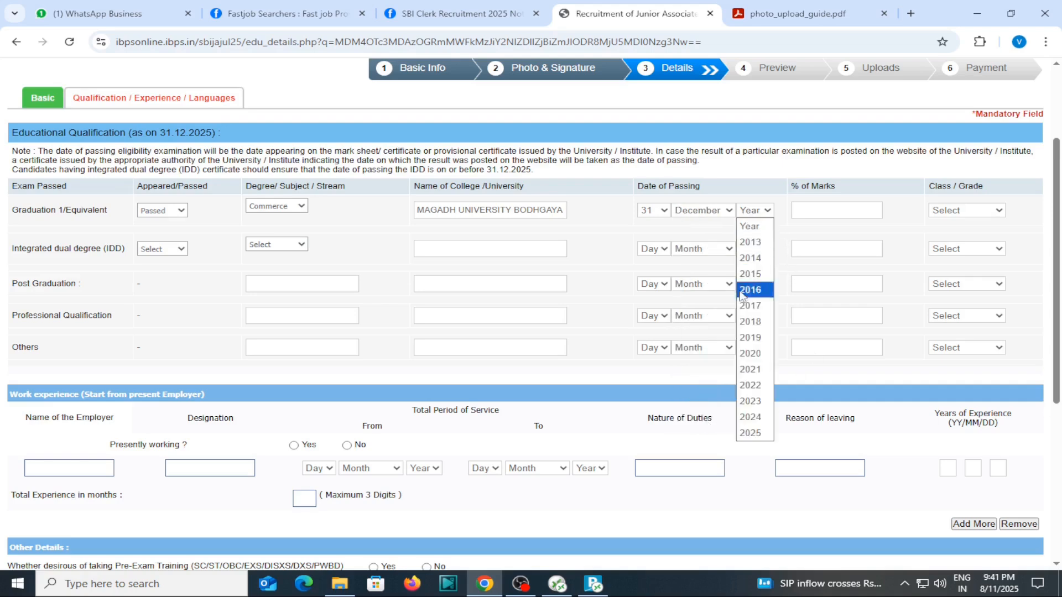
left_click(756, 354)
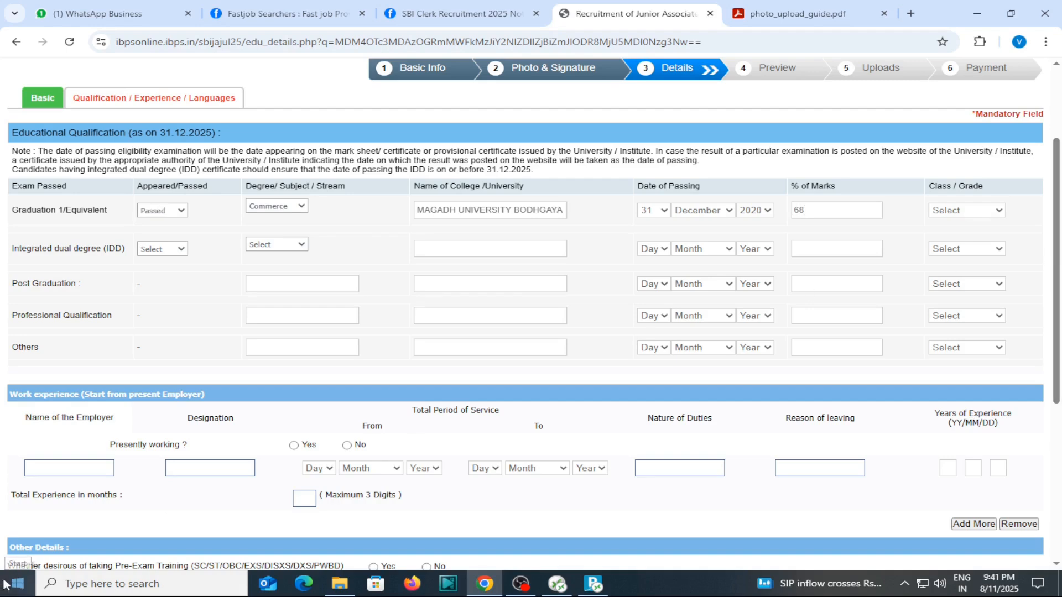
left_click(949, 212)
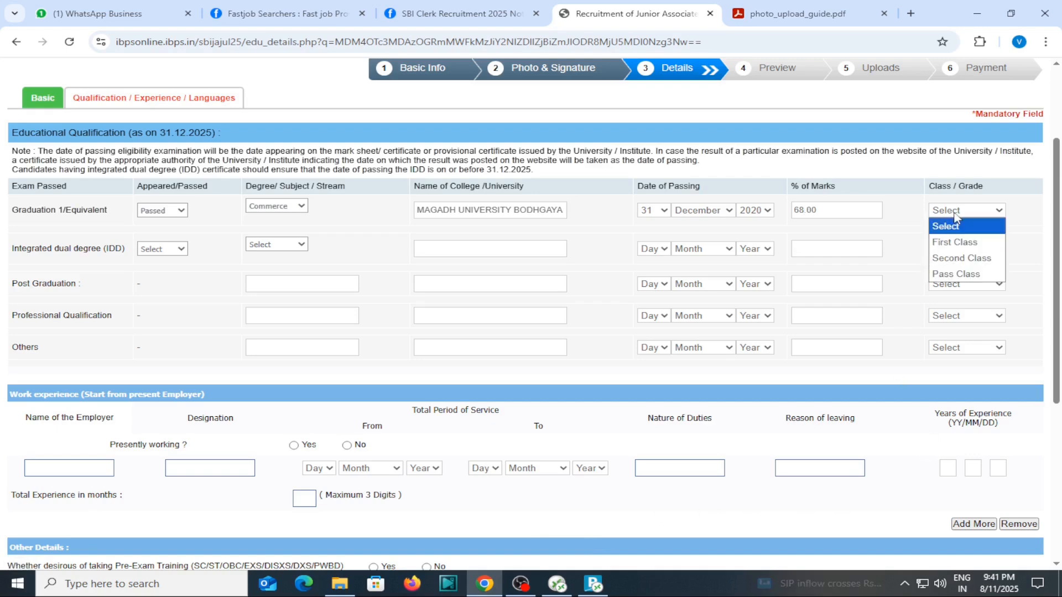
left_click(948, 243)
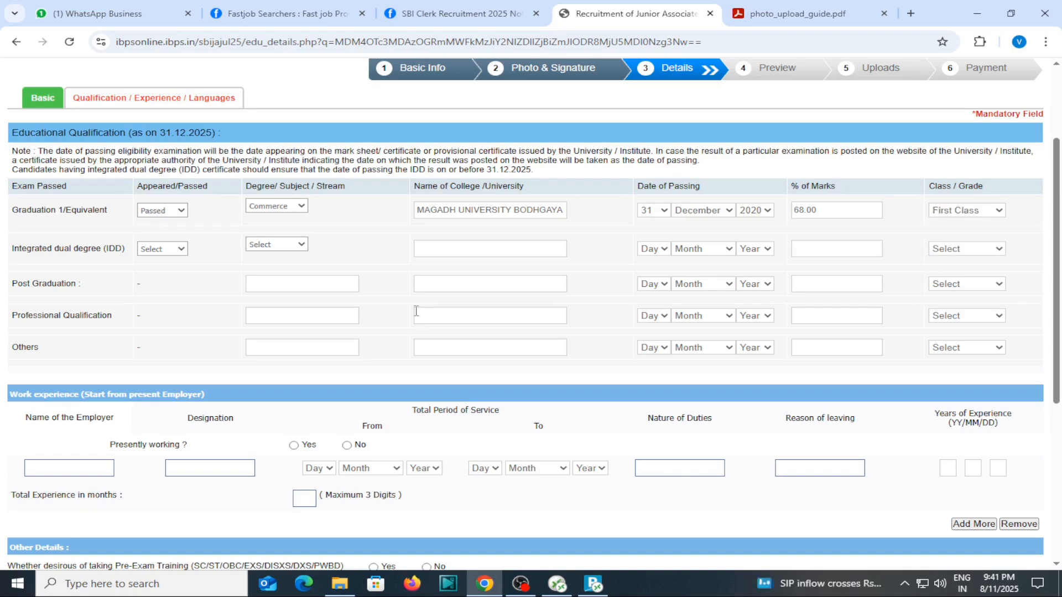
scroll(83, 261, "down", 1)
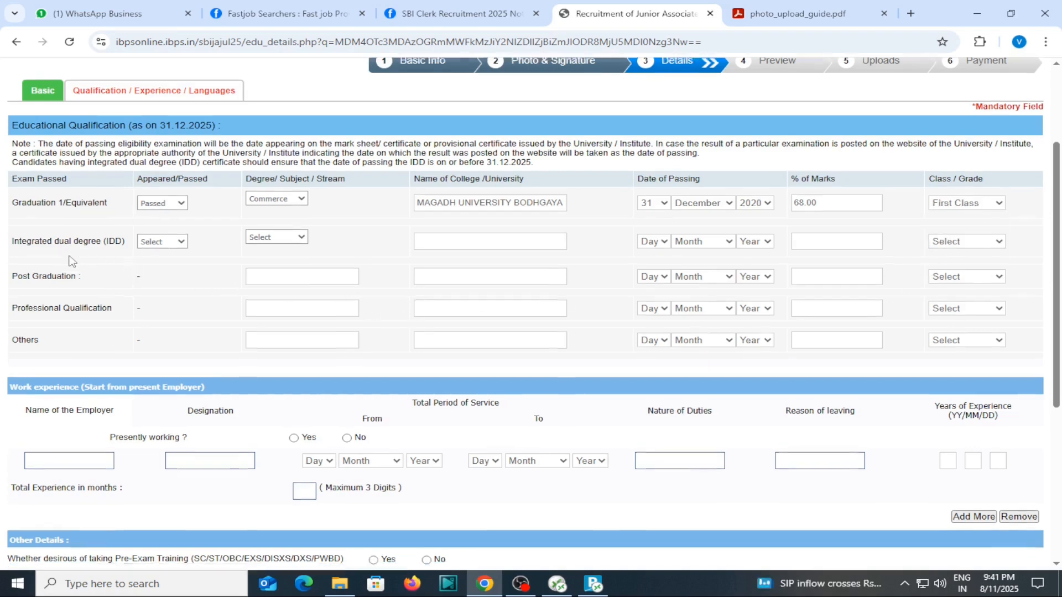
left_click(157, 184)
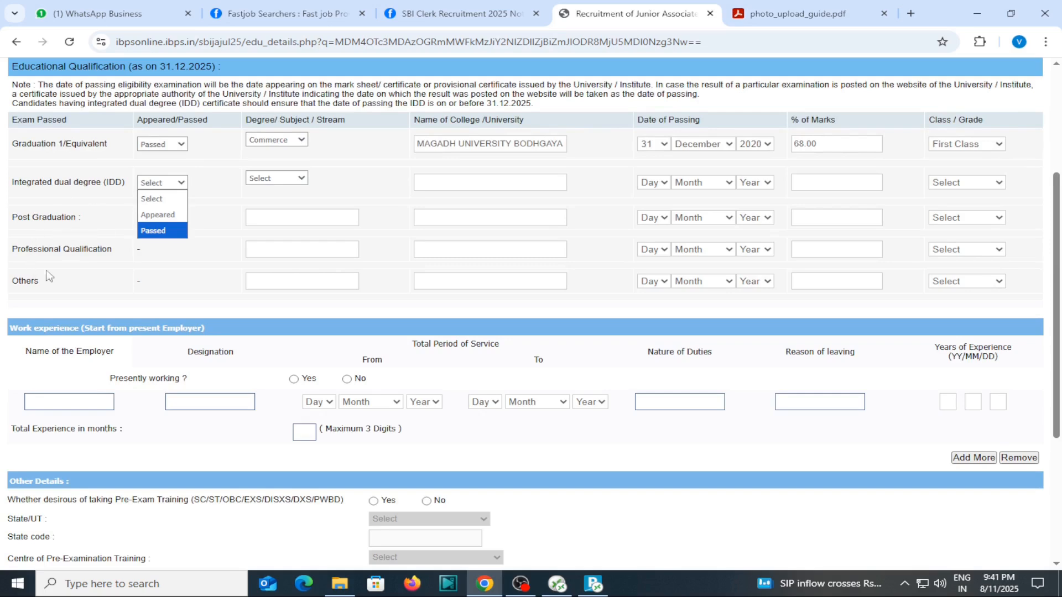
left_click(272, 217)
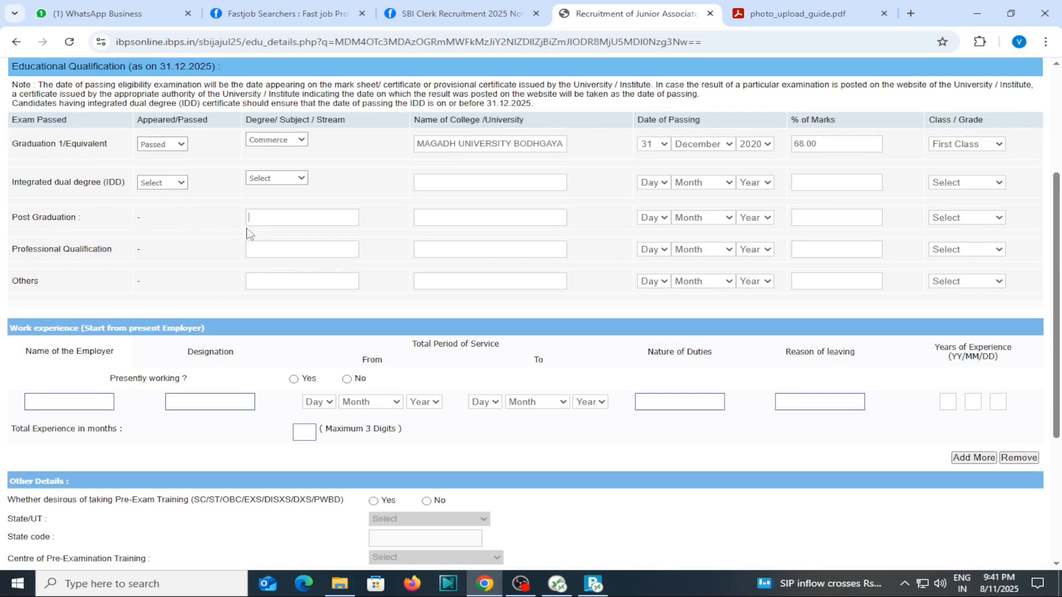
left_click(277, 250)
Answer No to presently working in the Work experience section.
scroll(230, 308, "down", 1)
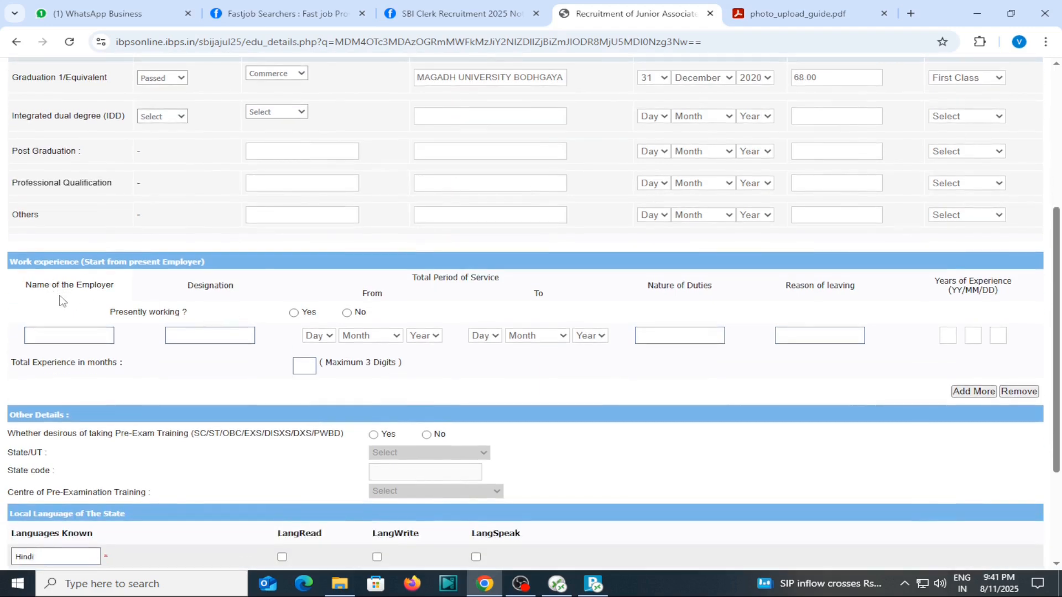
scroll(283, 302, "down", 2)
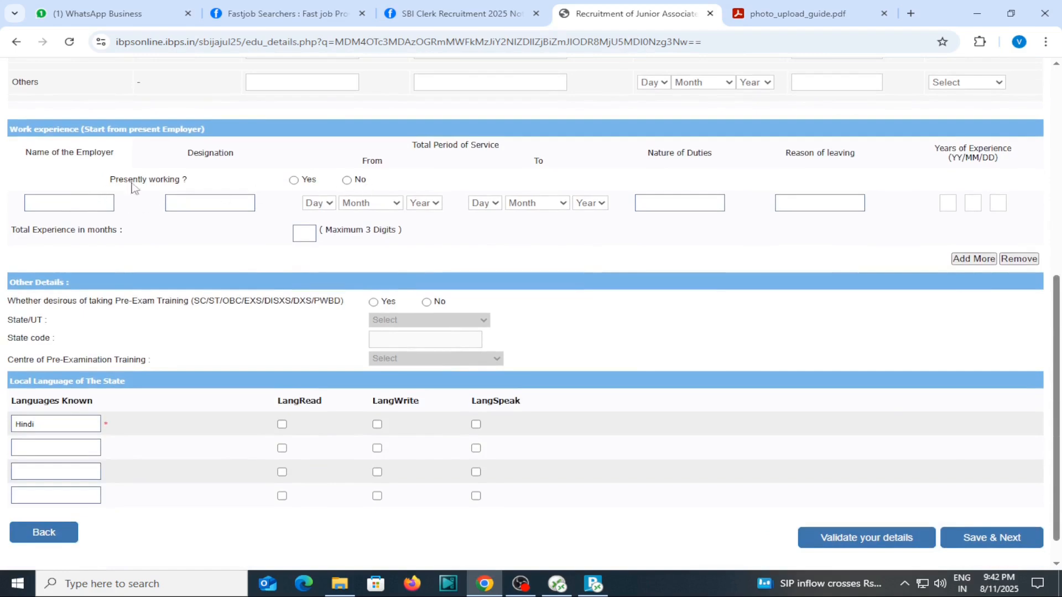
left_click(346, 182)
scroll(368, 312, "down", 1)
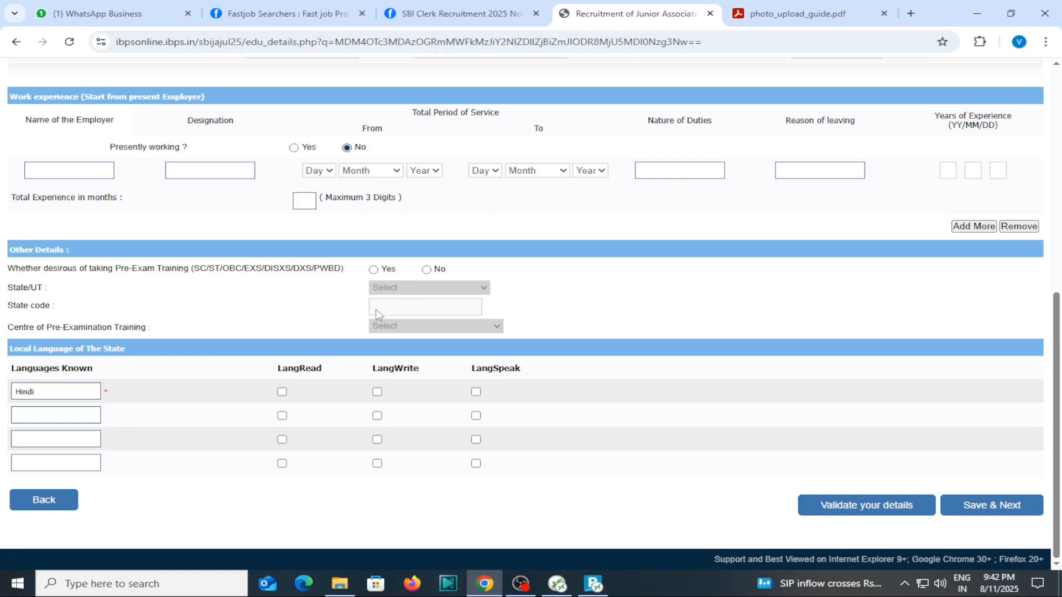
left_click(374, 271)
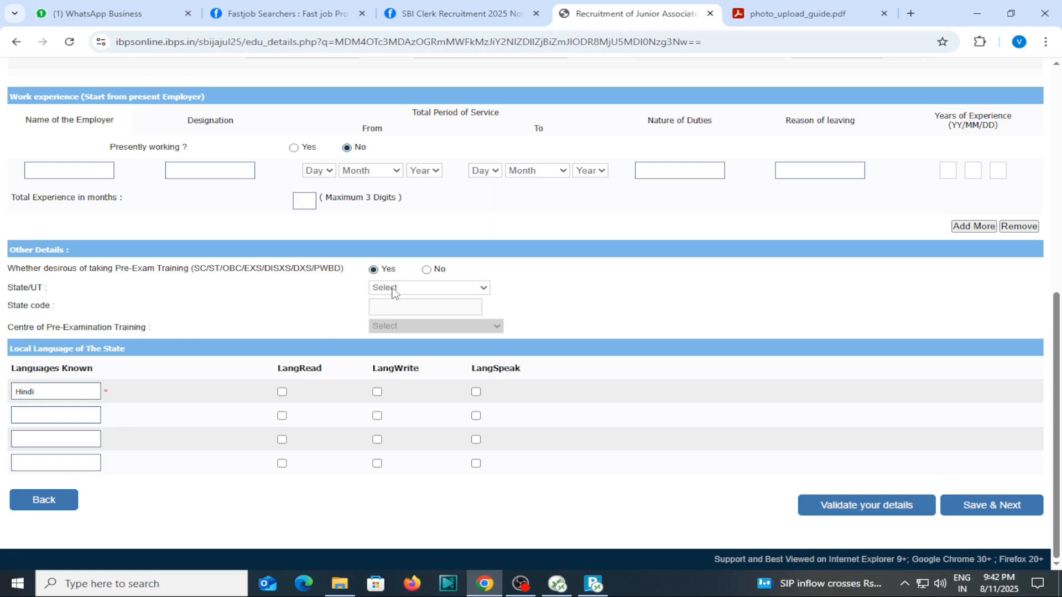
left_click(394, 288)
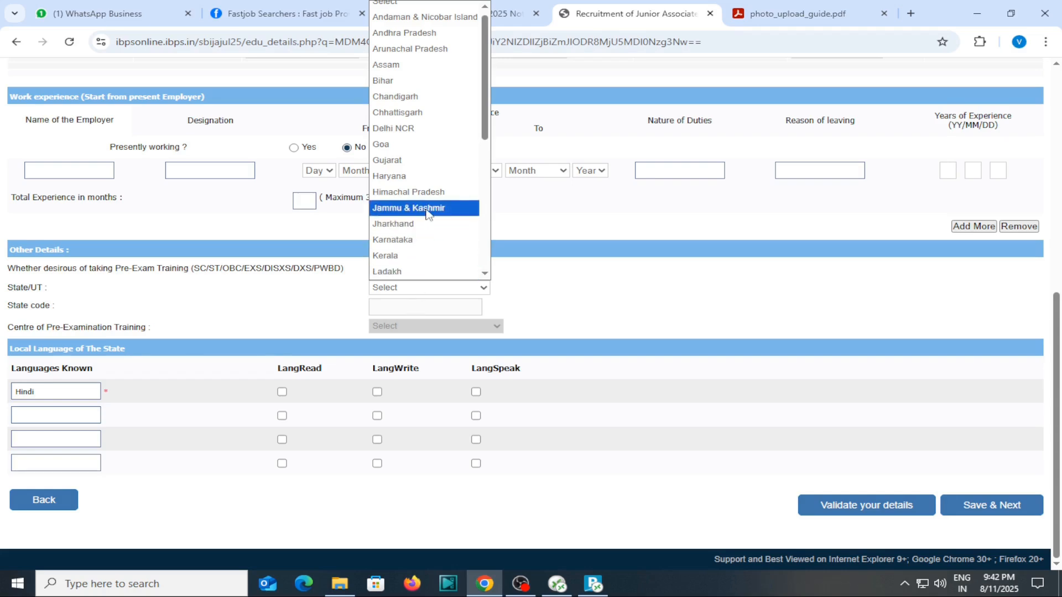
left_click(313, 293)
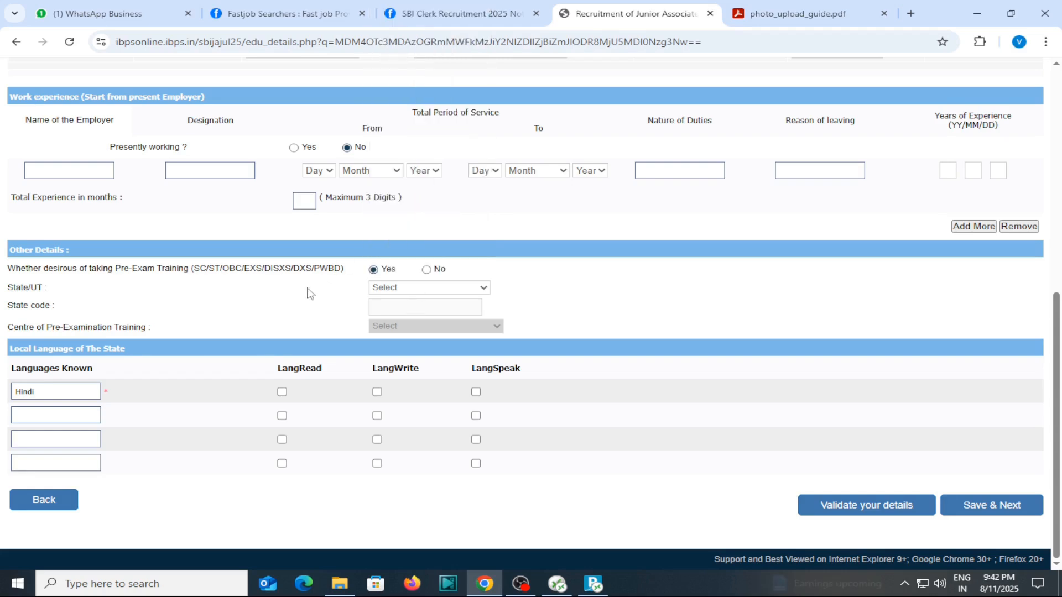
Answer No to Pre-Exam Training, and mark Hindi and an added language ENLGISH for reading, writing and speaking.
left_click(427, 269)
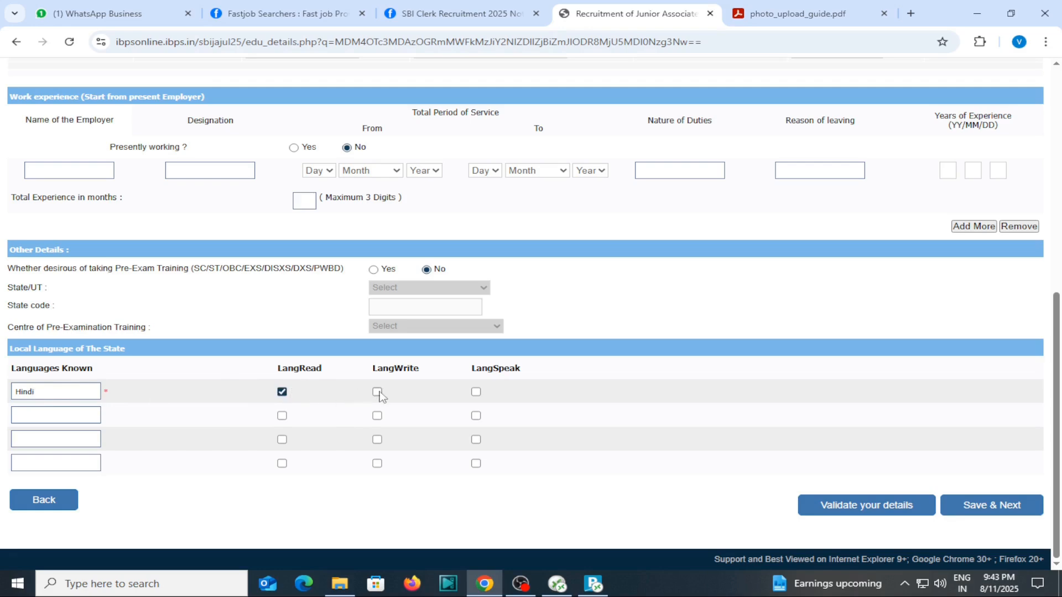
left_click(476, 393)
left_click(377, 416)
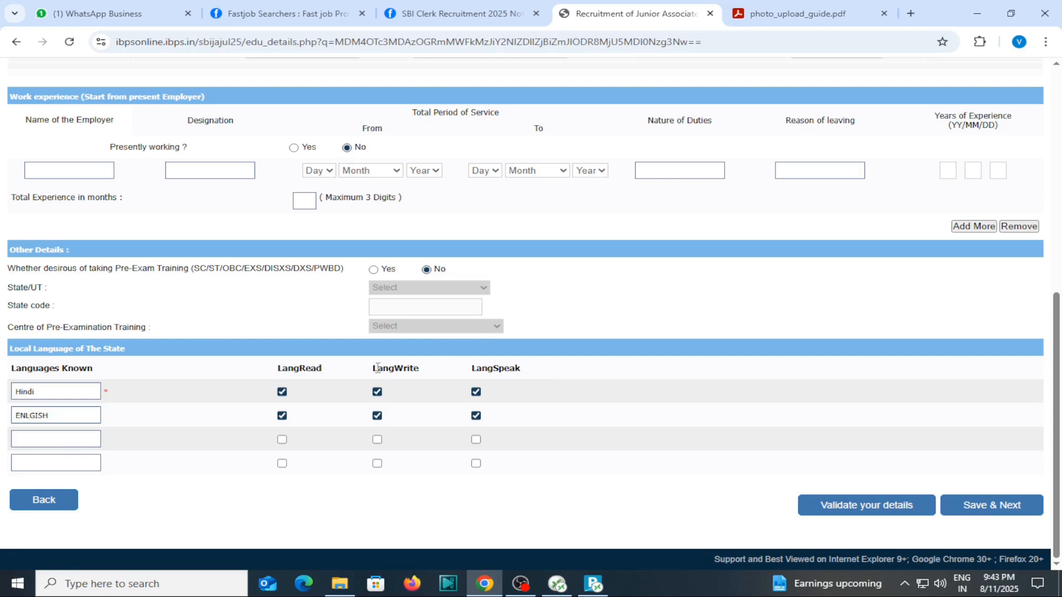
Validate the qualification, experience and language details, and save them to continue to the application preview.
left_click(868, 514)
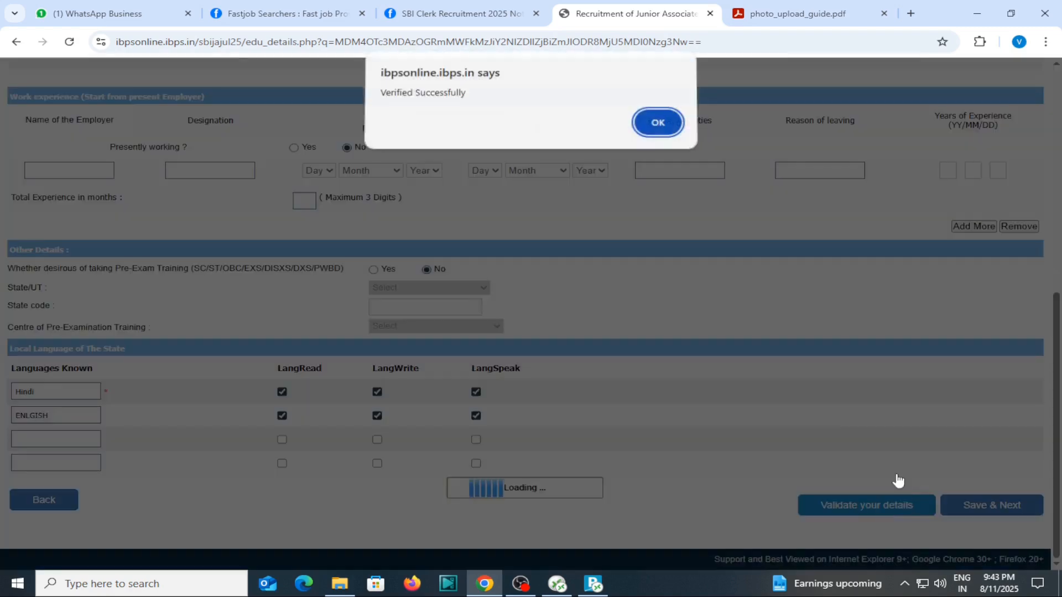
left_click(664, 127)
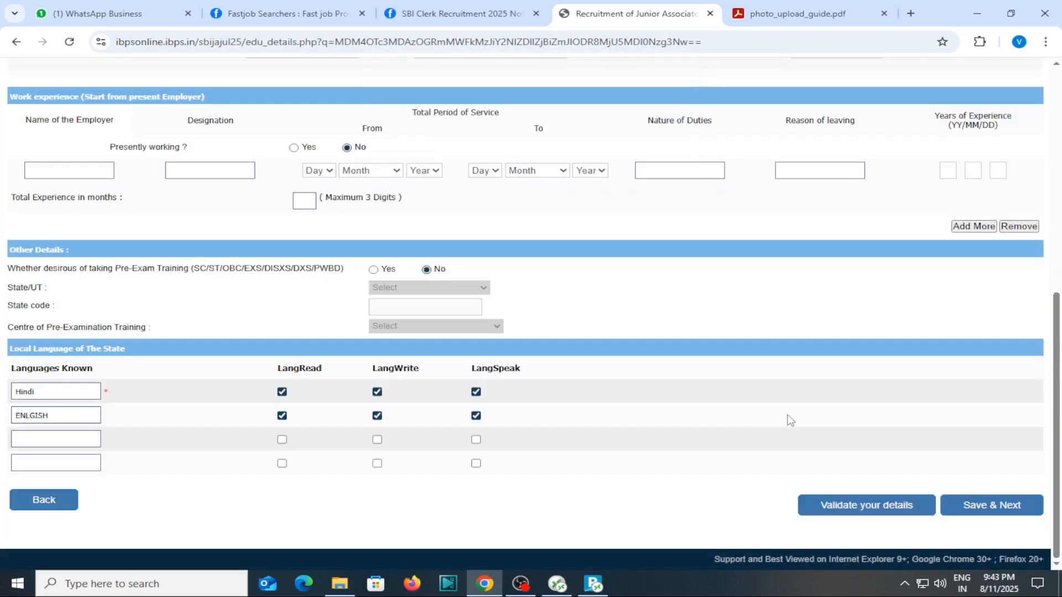
left_click(993, 507)
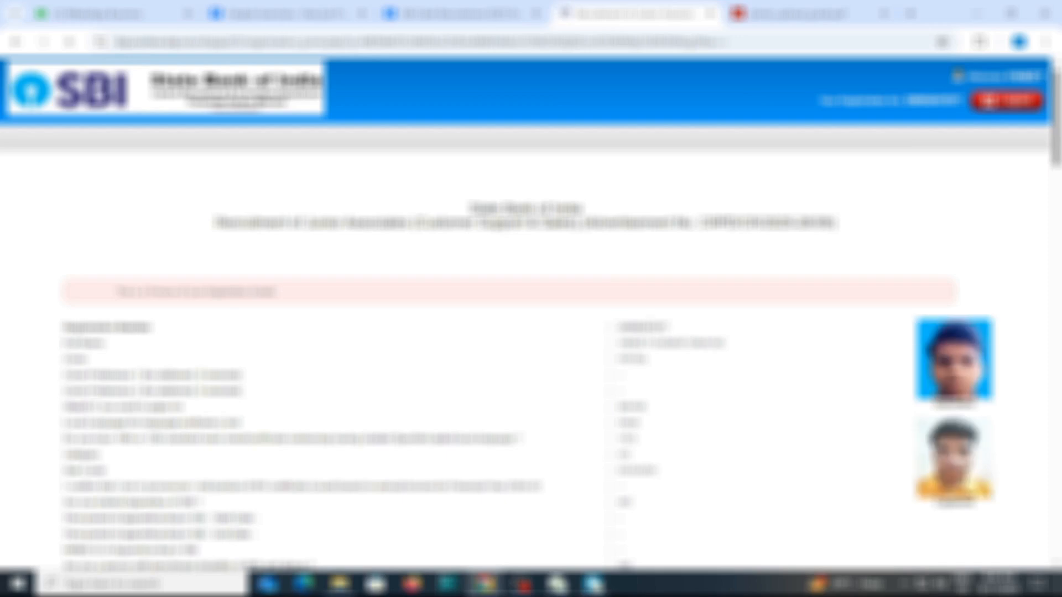
Agree to the declaration in the application preview and confirm that the name exactly matches the ID proof.
scroll(437, 331, "down", 3)
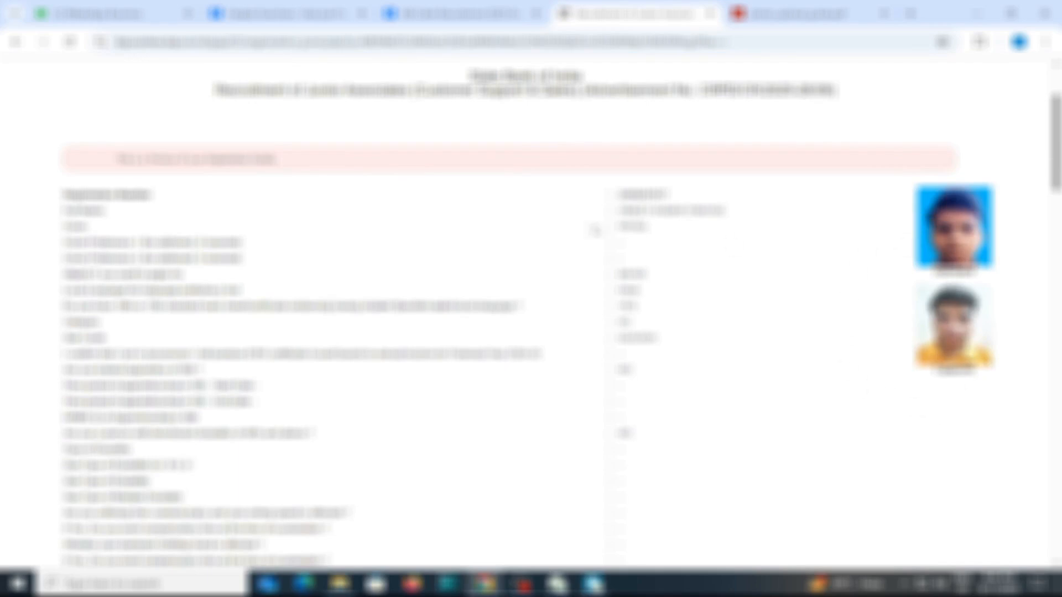
scroll(566, 247, "down", 3)
scroll(641, 210, "down", 7)
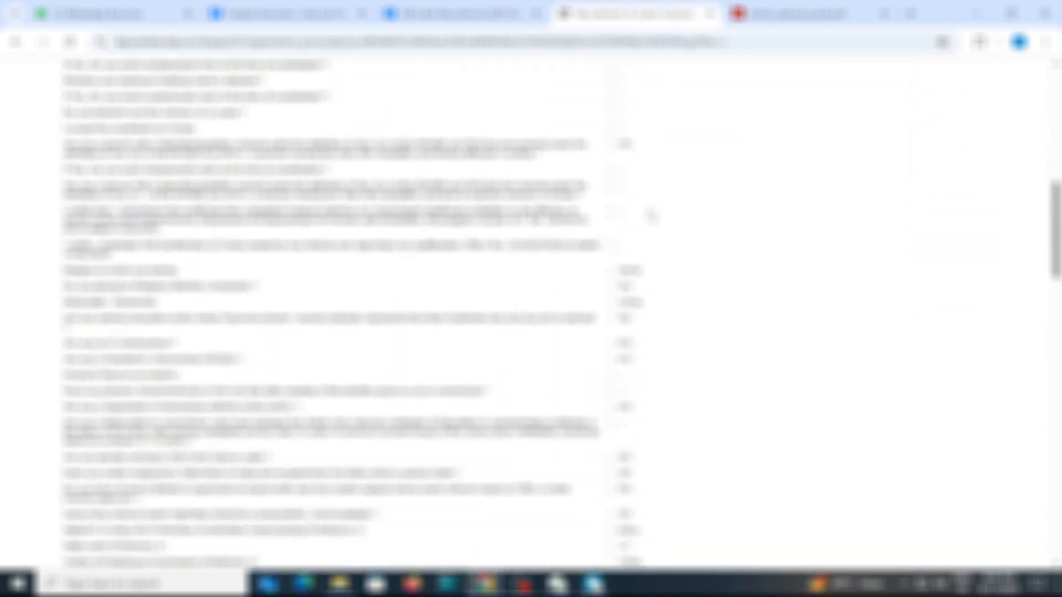
scroll(657, 227, "down", 20)
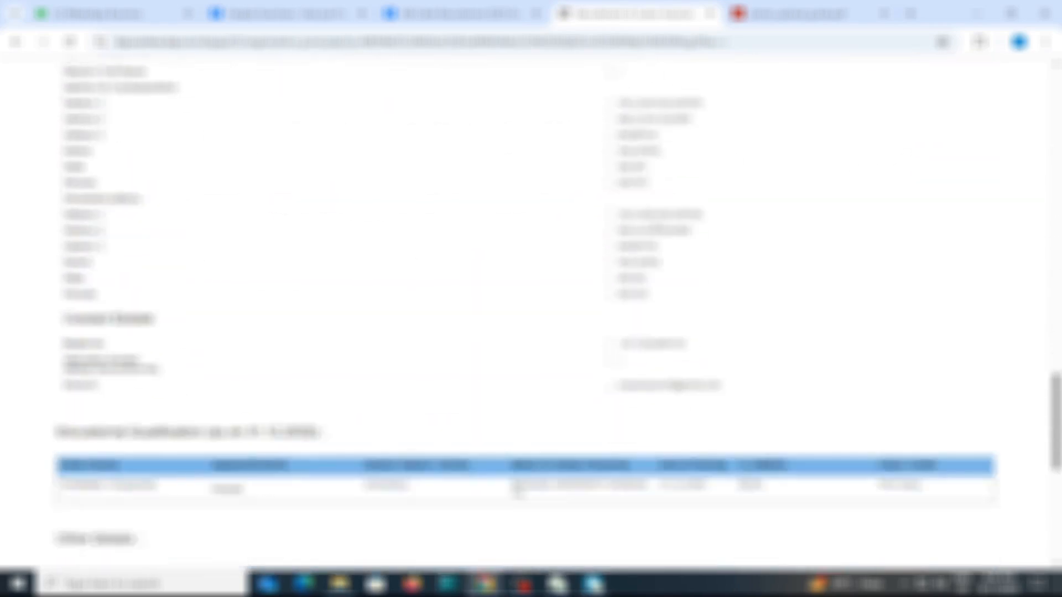
scroll(657, 226, "down", 3)
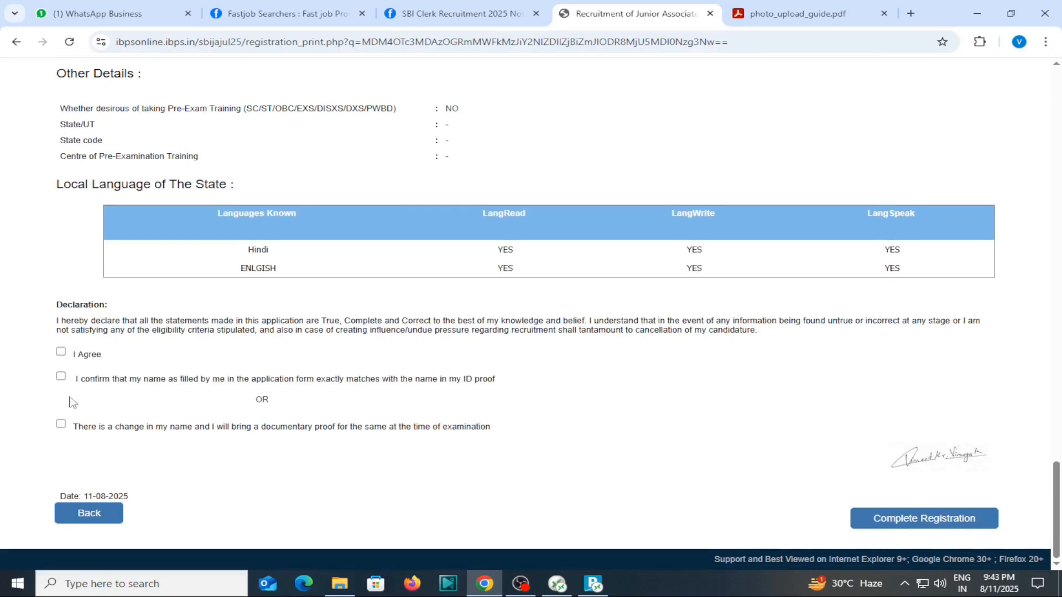
left_click(61, 352)
left_click(61, 378)
Recheck the previewed application, complete the registration and confirm continuing to document upload.
scroll(698, 401, "up", 15)
scroll(694, 394, "up", 3)
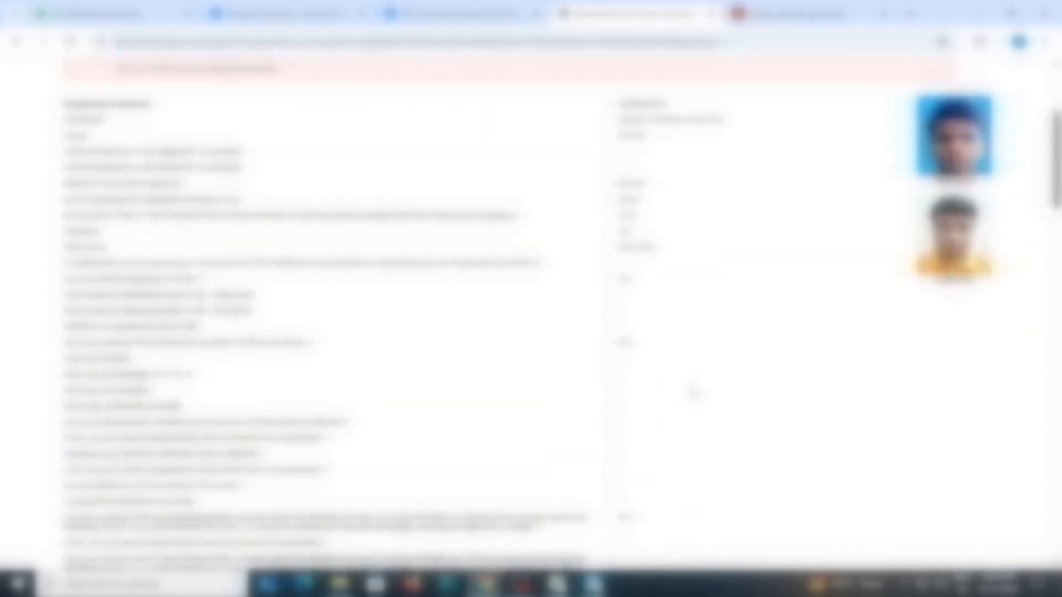
scroll(907, 317, "down", 14)
scroll(907, 316, "down", 15)
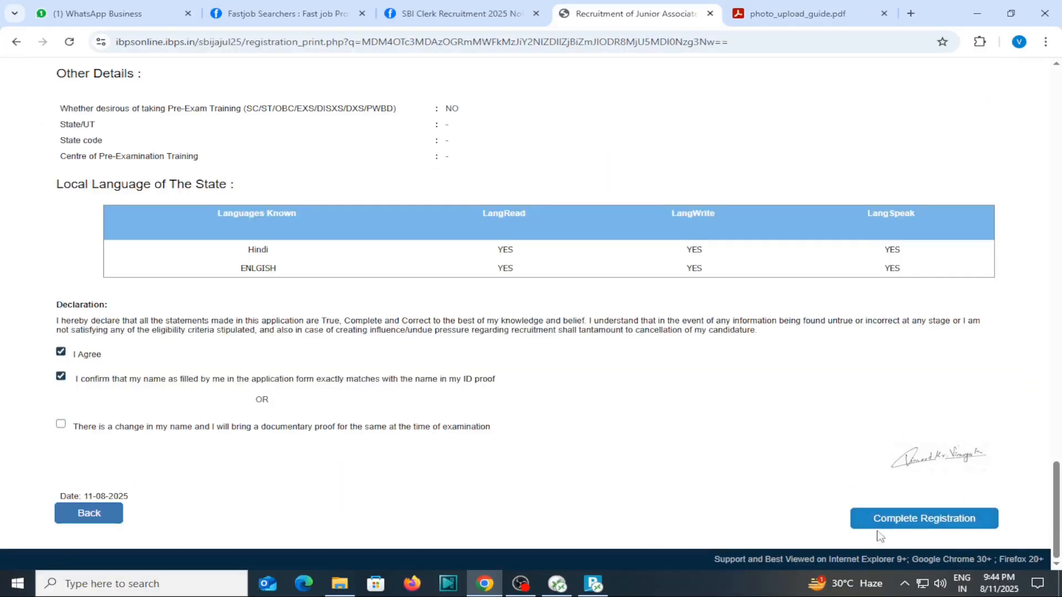
left_click(934, 526)
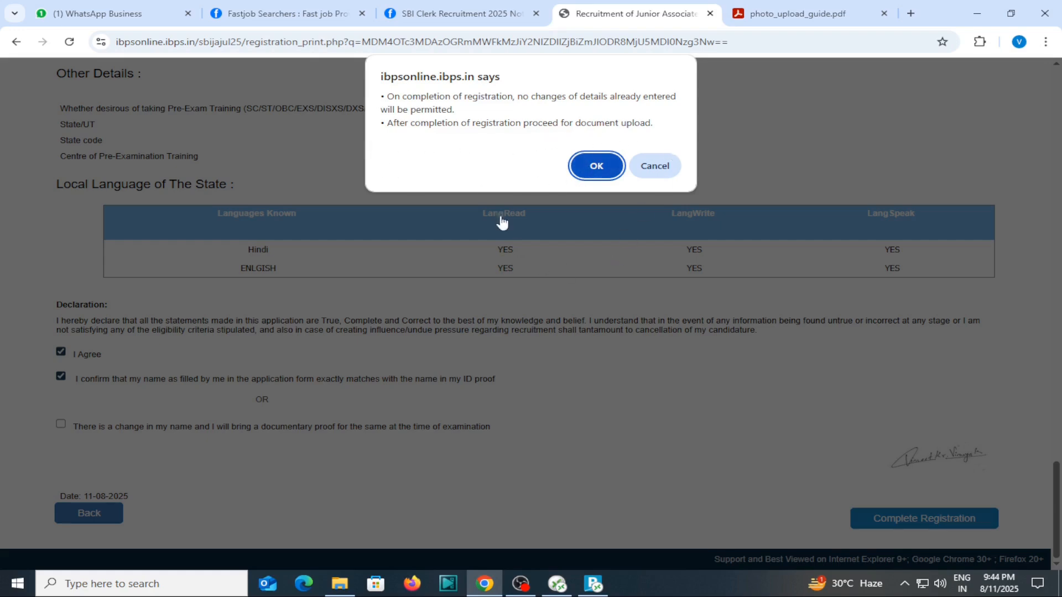
left_click(597, 167)
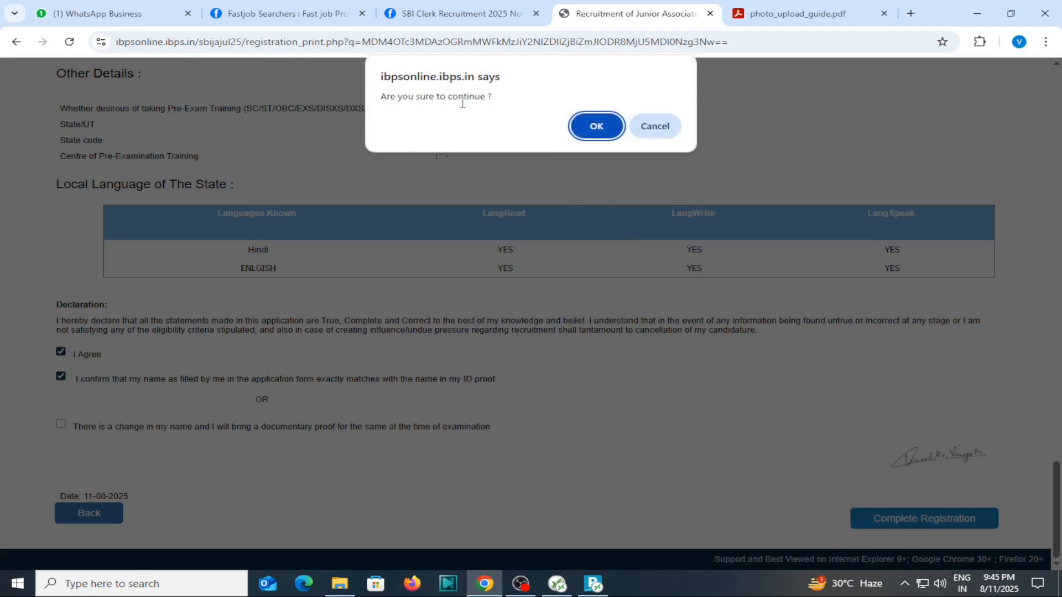
left_click(596, 126)
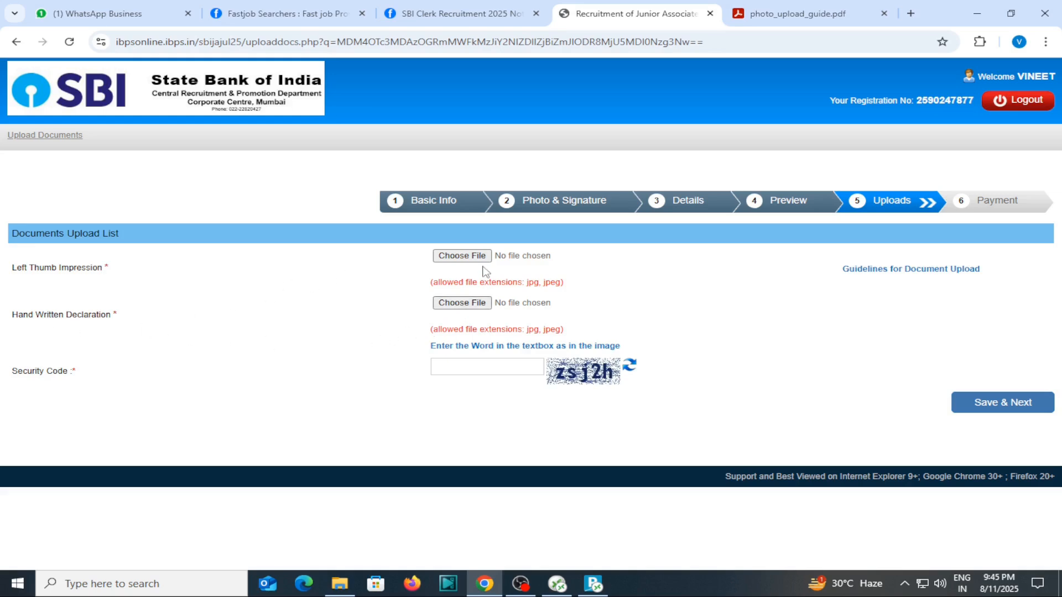
Look up the hand-written declaration text in photo_upload_guide.pdf, highlight it and return to the application's document upload page.
left_click(744, 13)
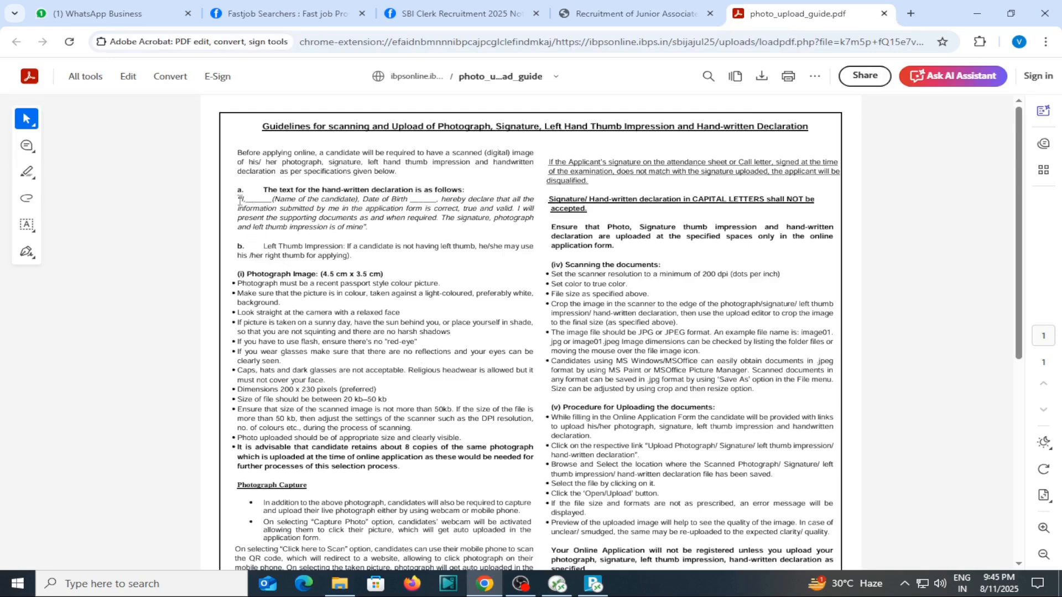
left_click_drag(240, 200, 381, 227)
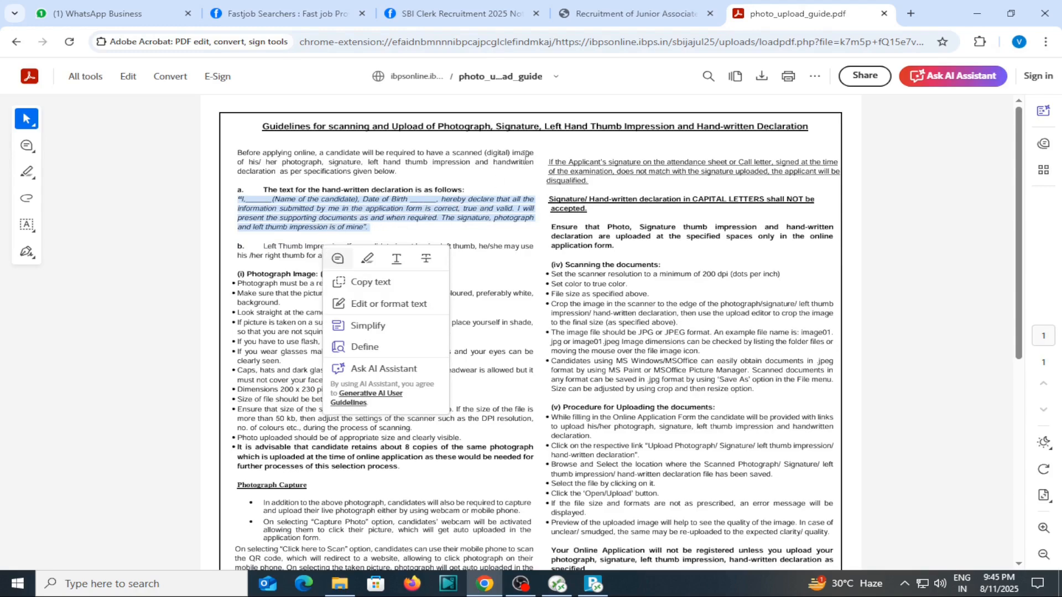
left_click(621, 20)
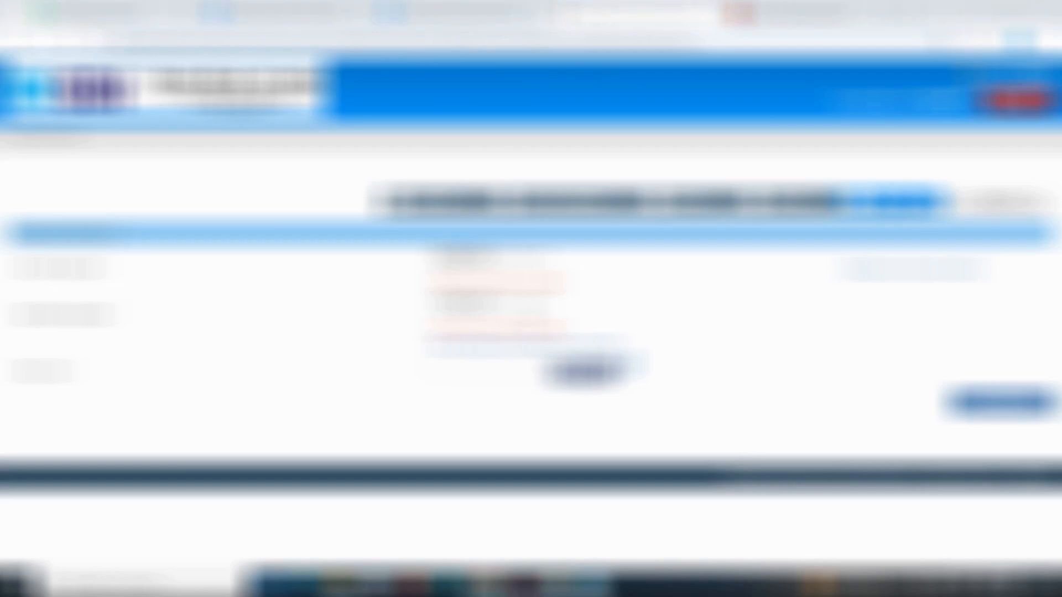
Choose LEFTTHUMB.jpg as the Left Thumb Impression and HANDWRITTEN.jpg as the Hand Written Declaration.
left_click(463, 259)
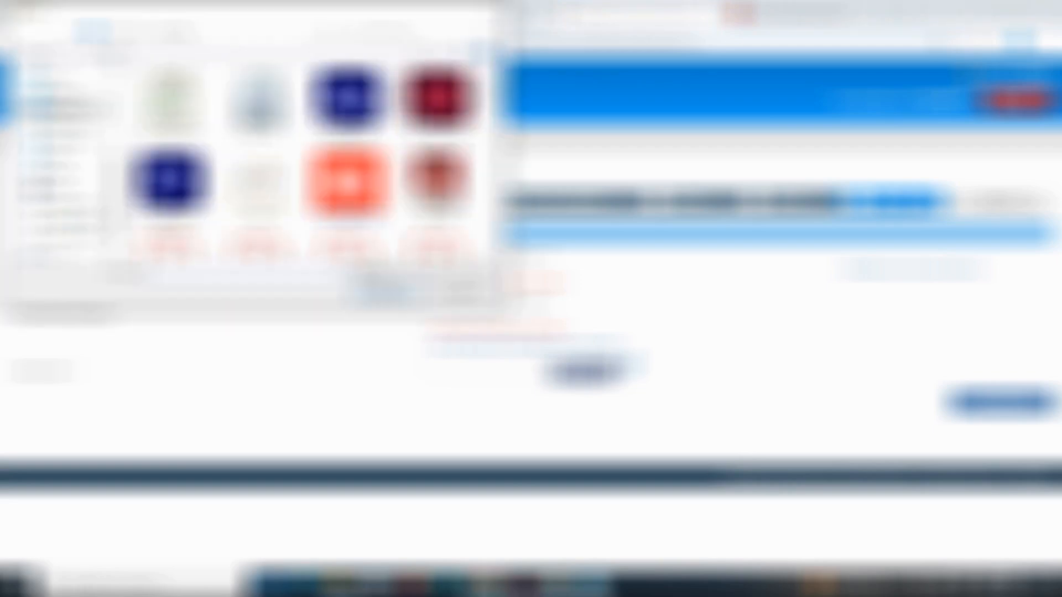
scroll(303, 160, "down", 3)
scroll(303, 161, "down", 3)
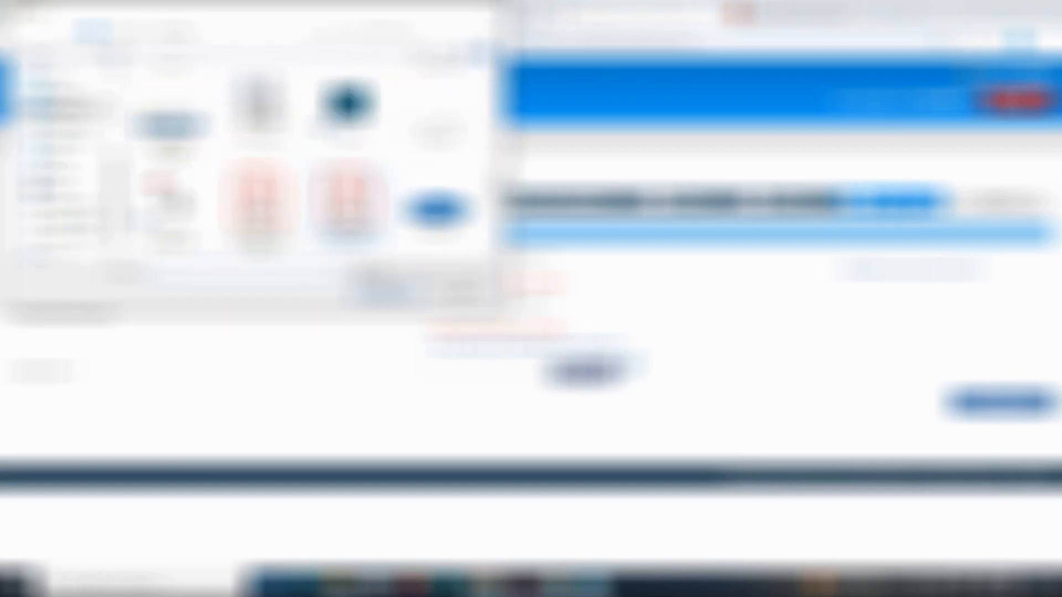
scroll(347, 210, "down", 3)
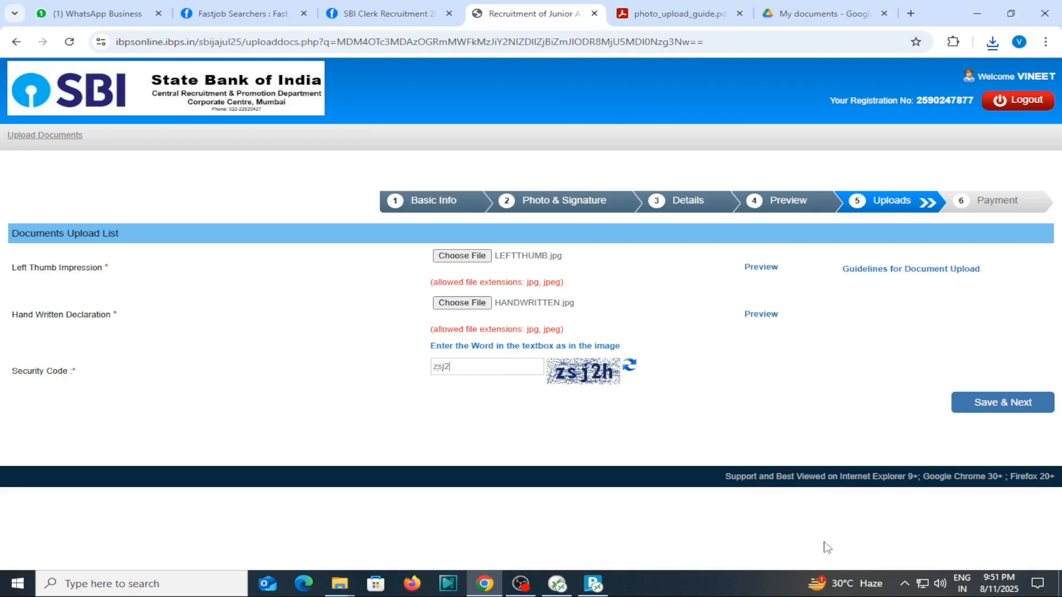
Enter the security code from the image, save the uploaded documents and confirm the final submission.
left_click(1007, 409)
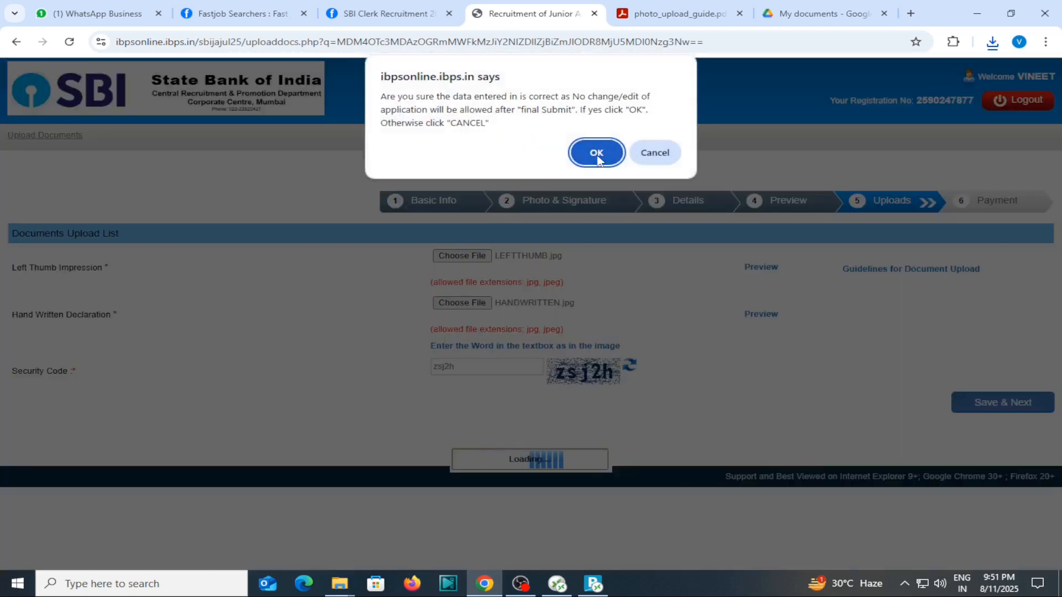
left_click(597, 160)
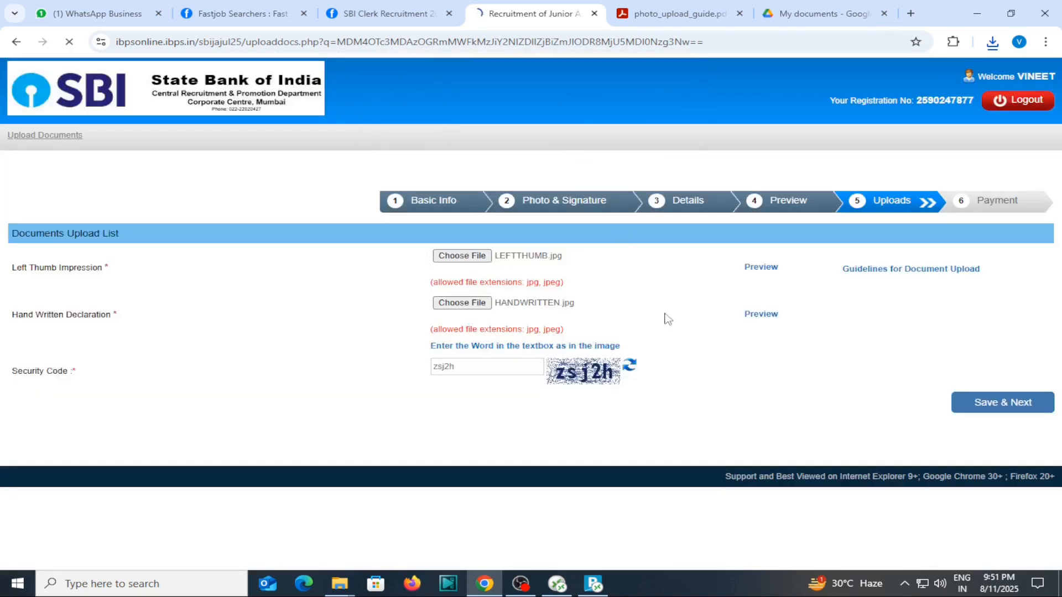
Review the submitted application from the personal details down to the uploaded documents and declaration.
scroll(710, 321, "down", 1)
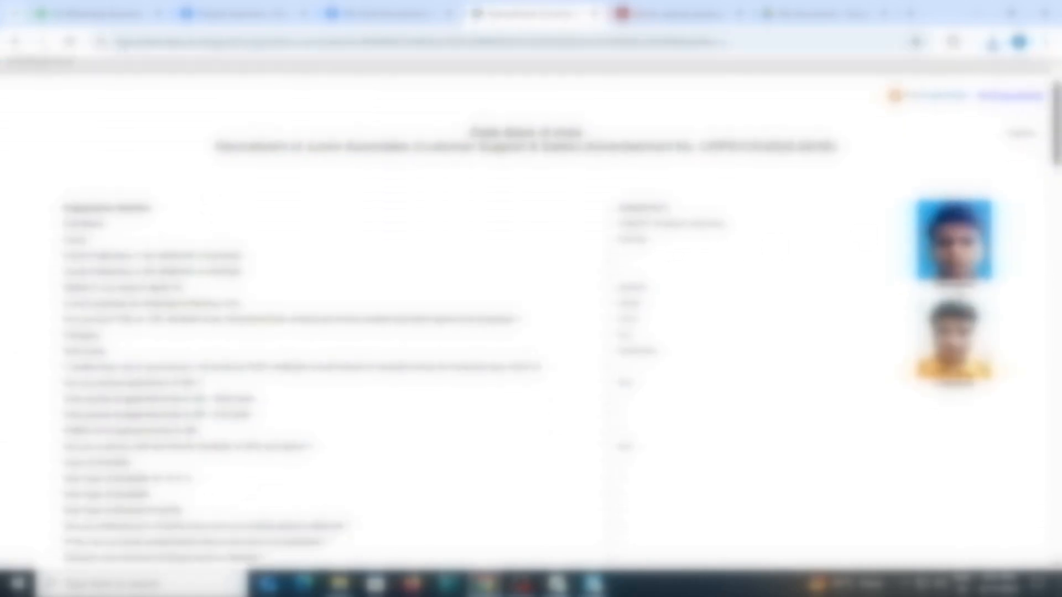
scroll(531, 320, "down", 1)
scroll(725, 304, "down", 15)
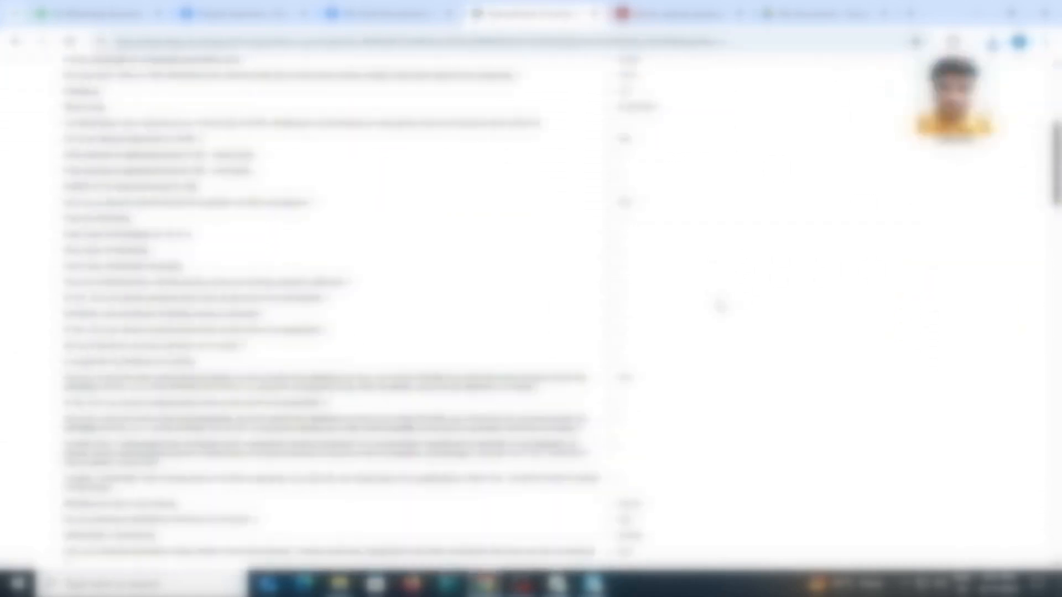
scroll(731, 308, "down", 20)
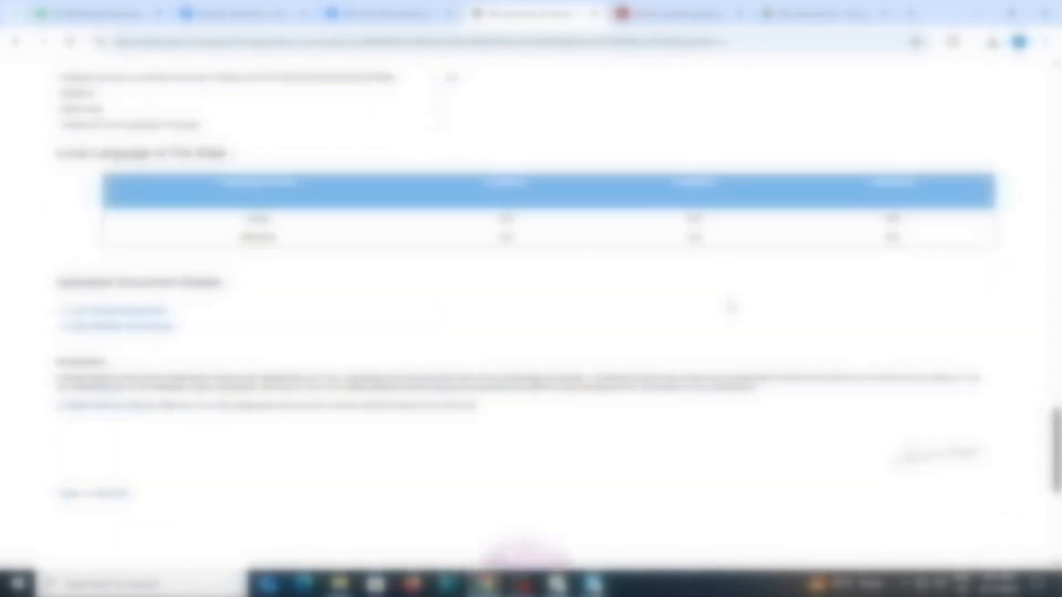